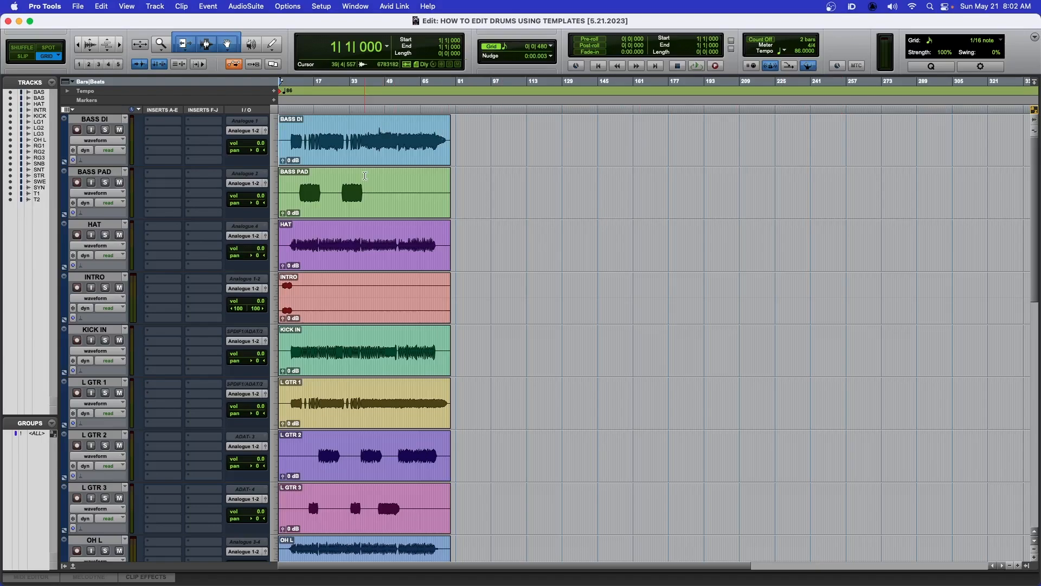
Select the T2 track and open MY TEMPLATE [5.21.2023].ptxt from the Templates folder for importing session data
scroll(365, 176, "down", 10)
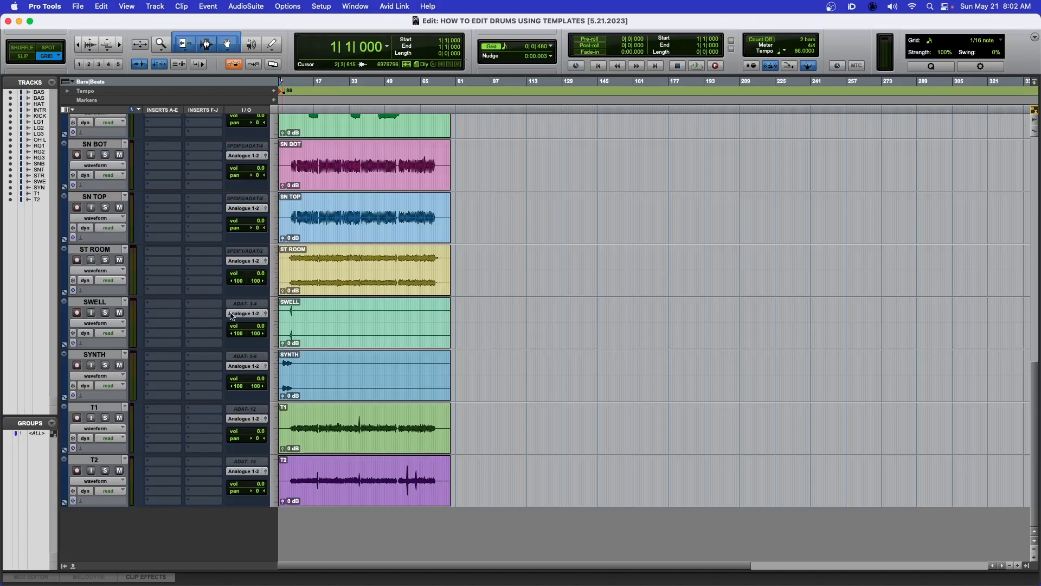
left_click(94, 462)
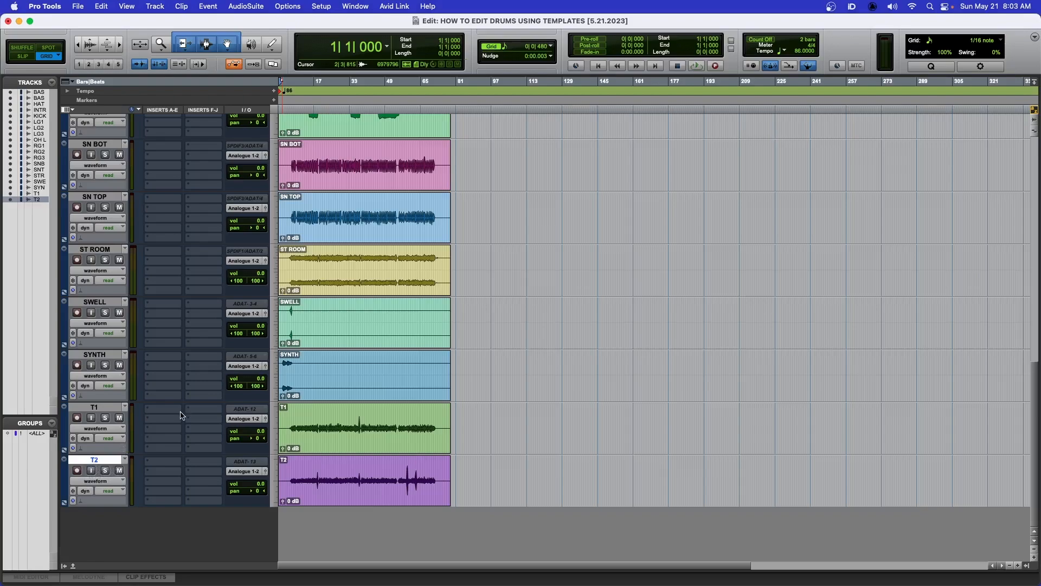
key("alt+shift+i")
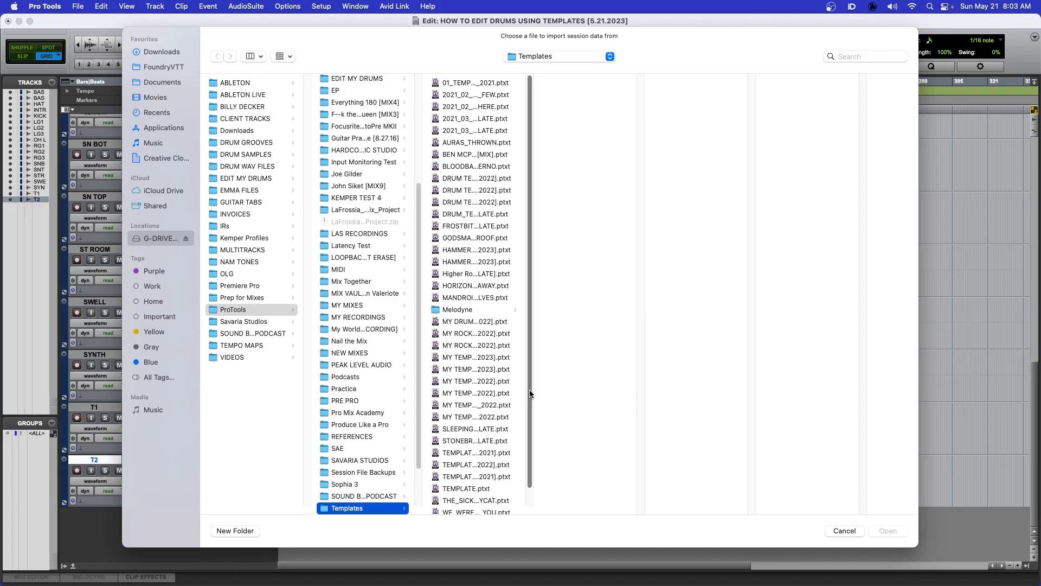
left_click_drag(529, 389, 684, 502)
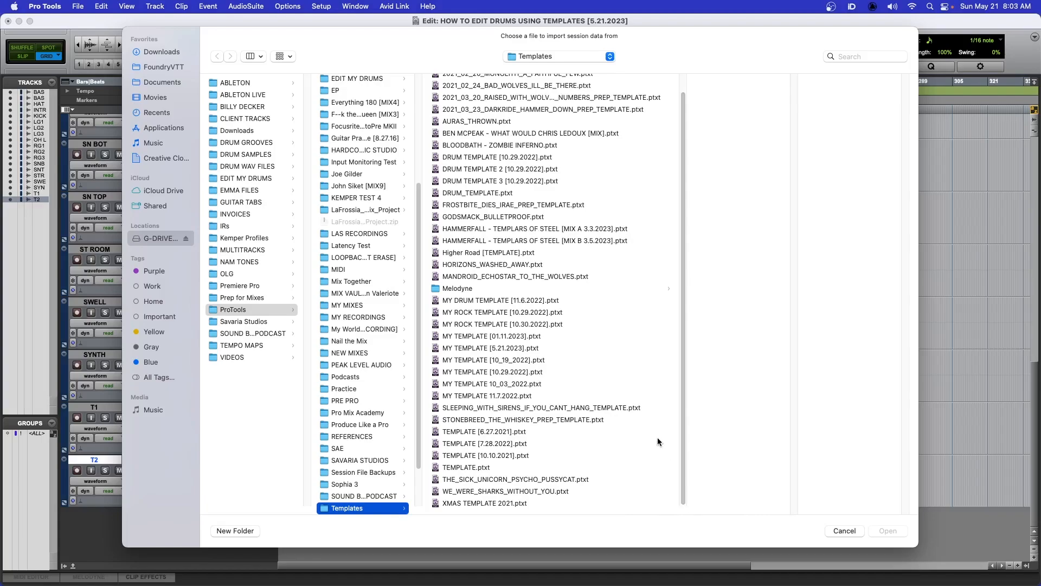
scroll(615, 348, "up", 2)
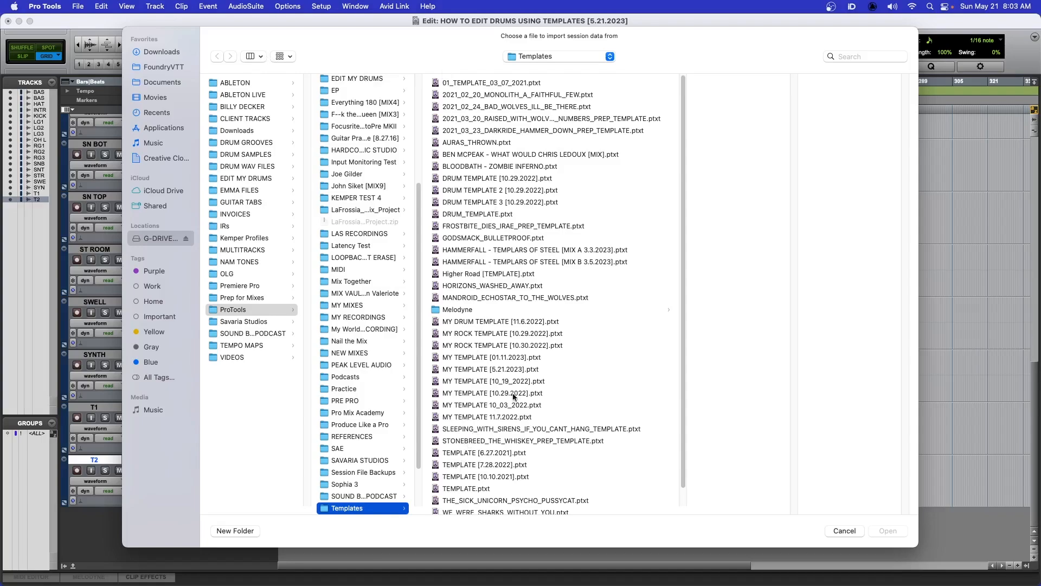
left_click(477, 371)
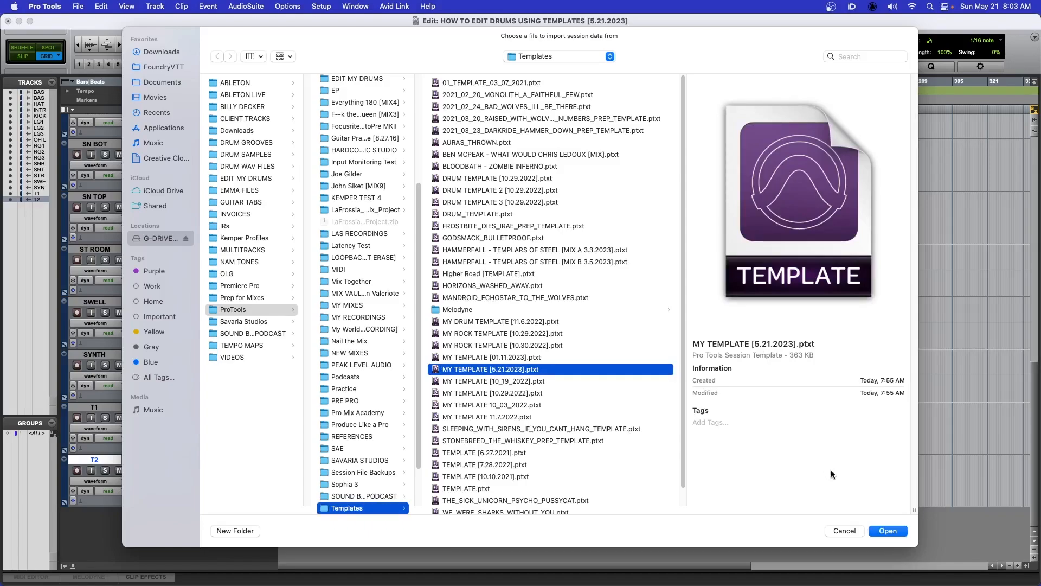
left_click(873, 532)
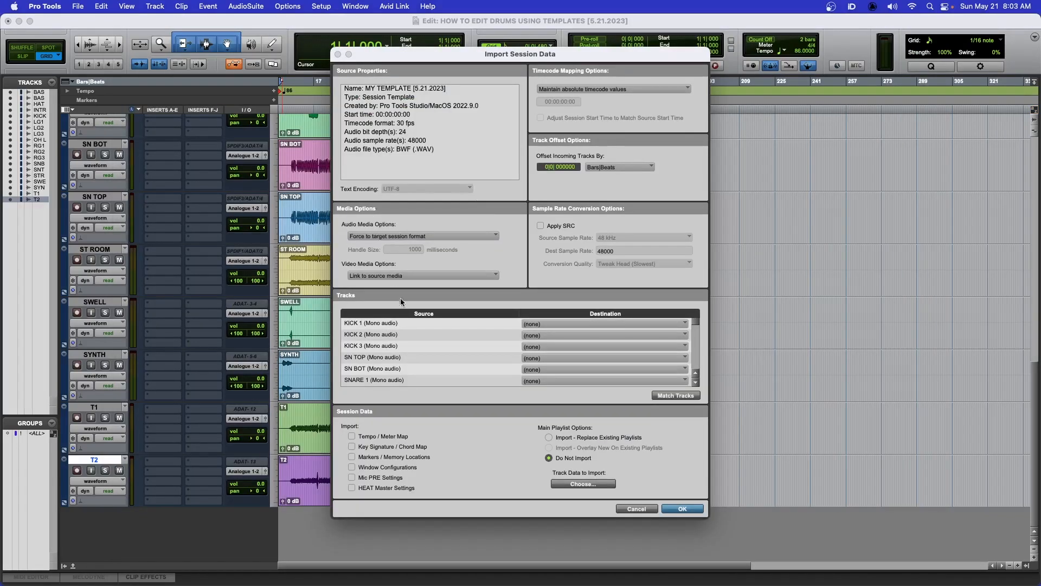
Import all template tracks as new tracks, with the main playlist option set to Do Not Import
left_click(429, 346, "alt")
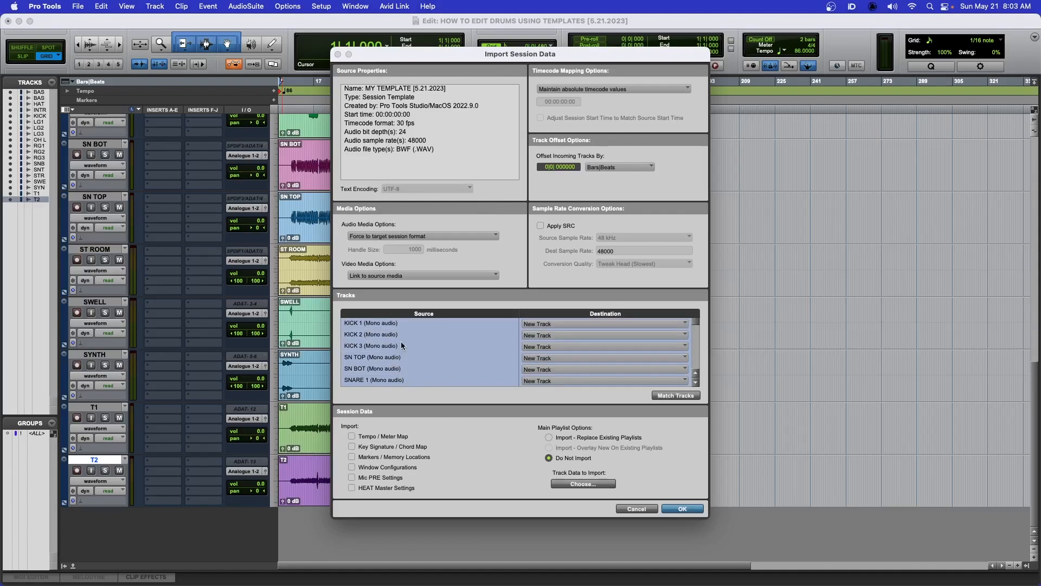
left_click(549, 438)
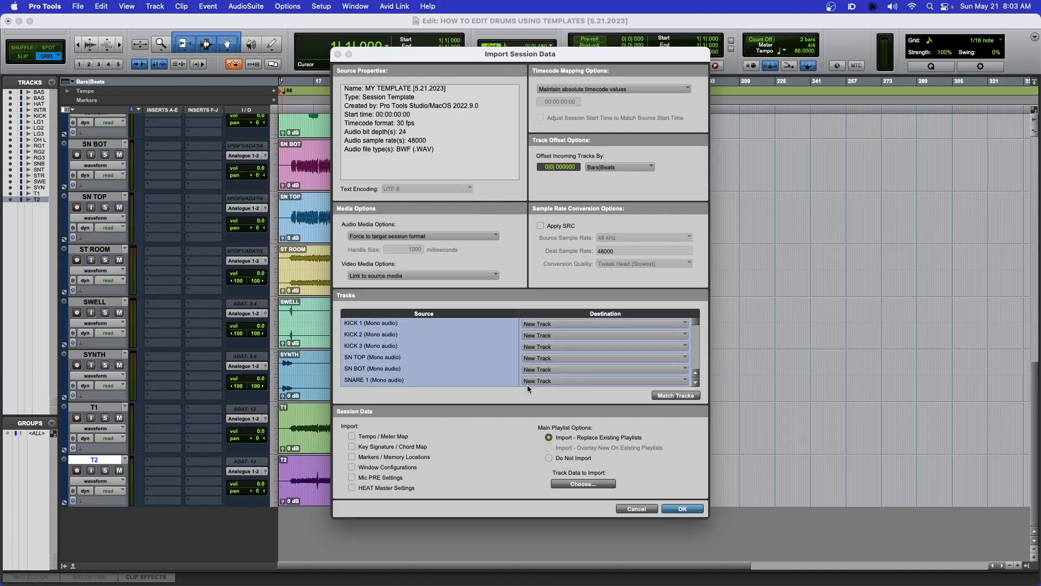
left_click(549, 458)
left_click(681, 510)
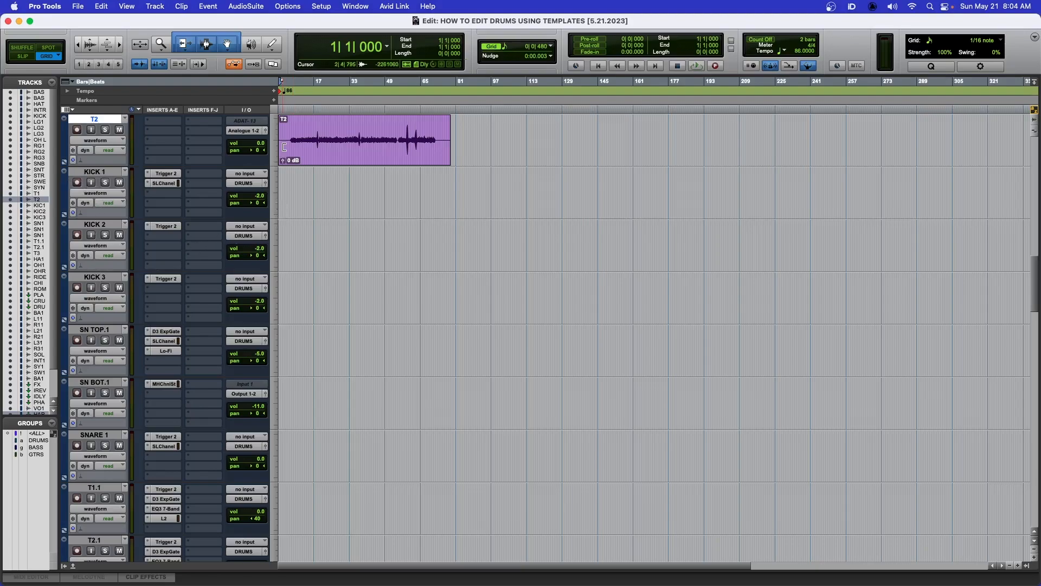
Set the height of all tracks to mini and activate the Grabber tool
left_click(275, 196)
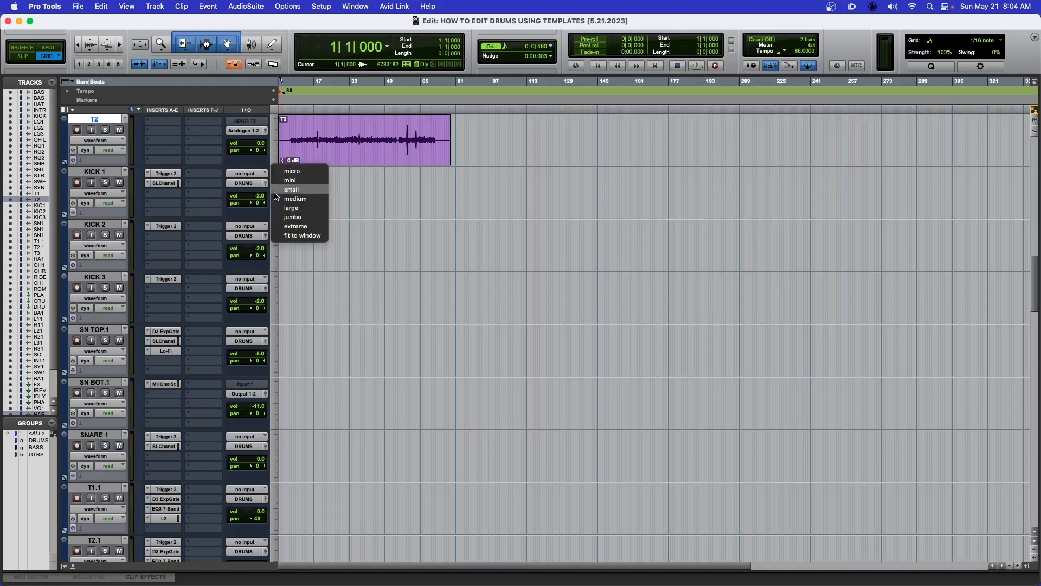
left_click(300, 183, "alt")
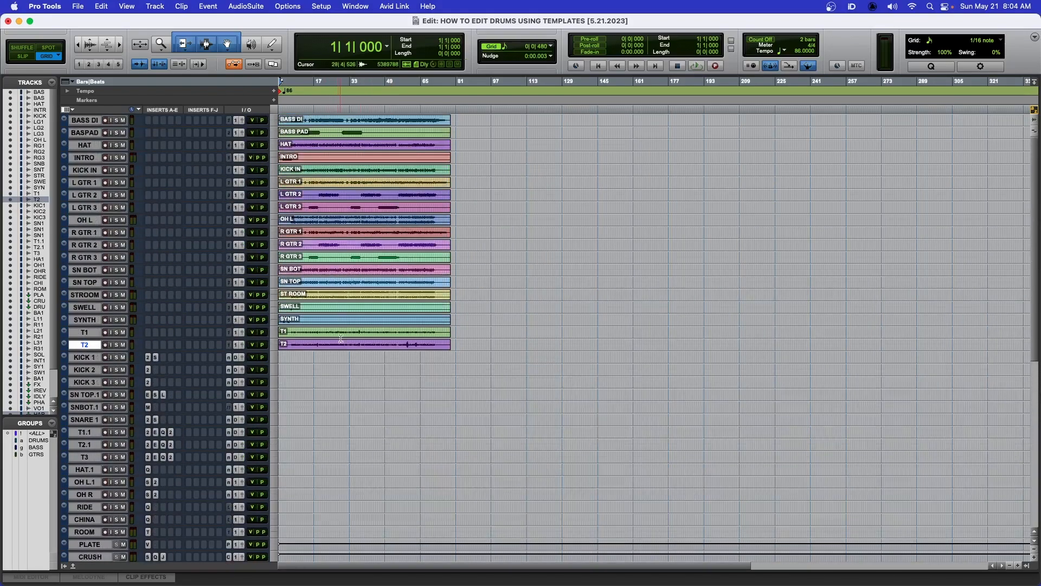
left_click(228, 45)
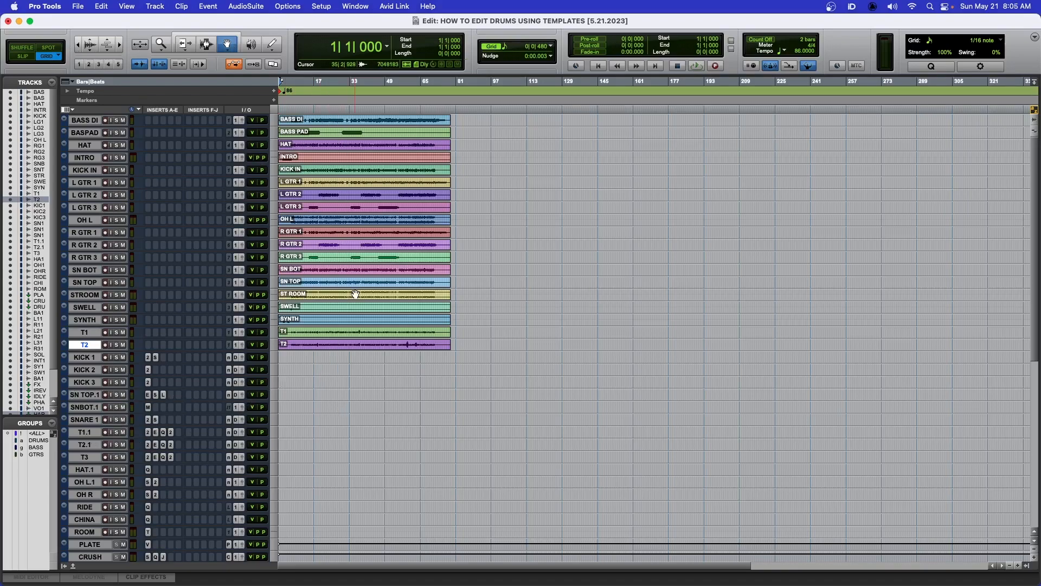
Move the KICK IN clip to the KICK 1 track and copy it to KICK 2 and KICK 3, keeping its timeline position
left_click(336, 172)
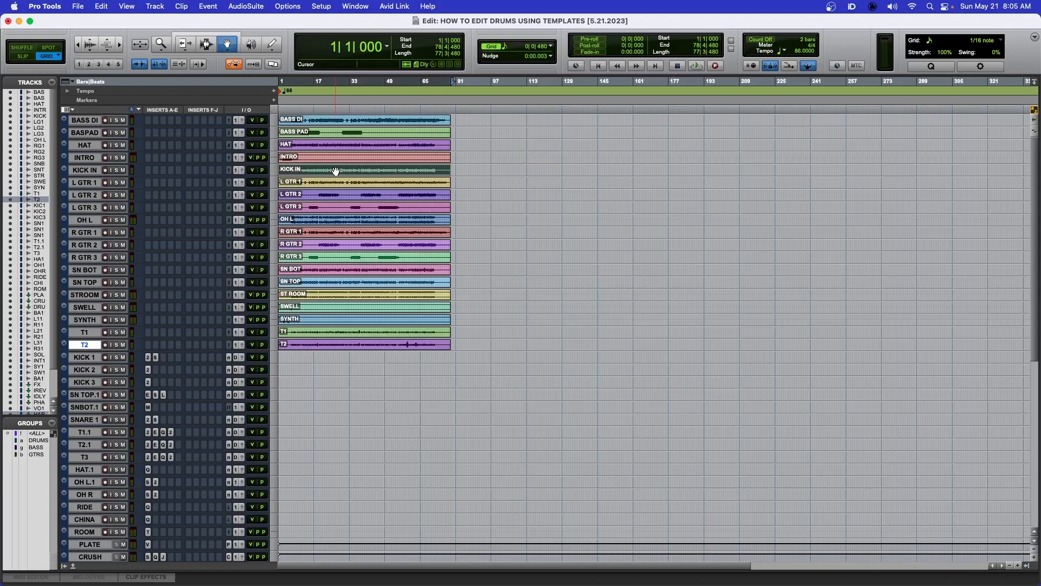
left_click_drag(335, 172, 463, 393)
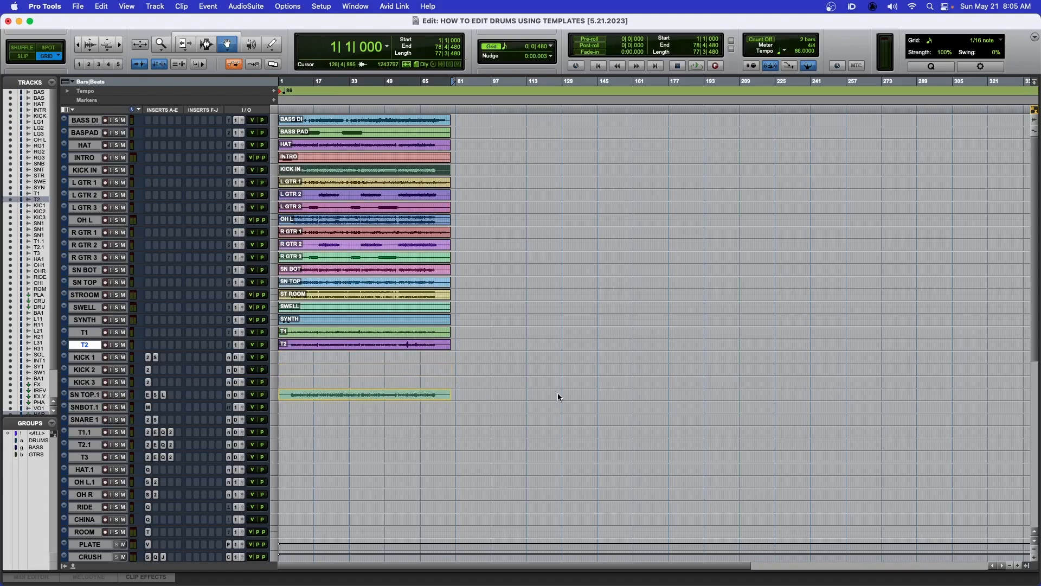
left_click_drag(557, 396, 358, 355)
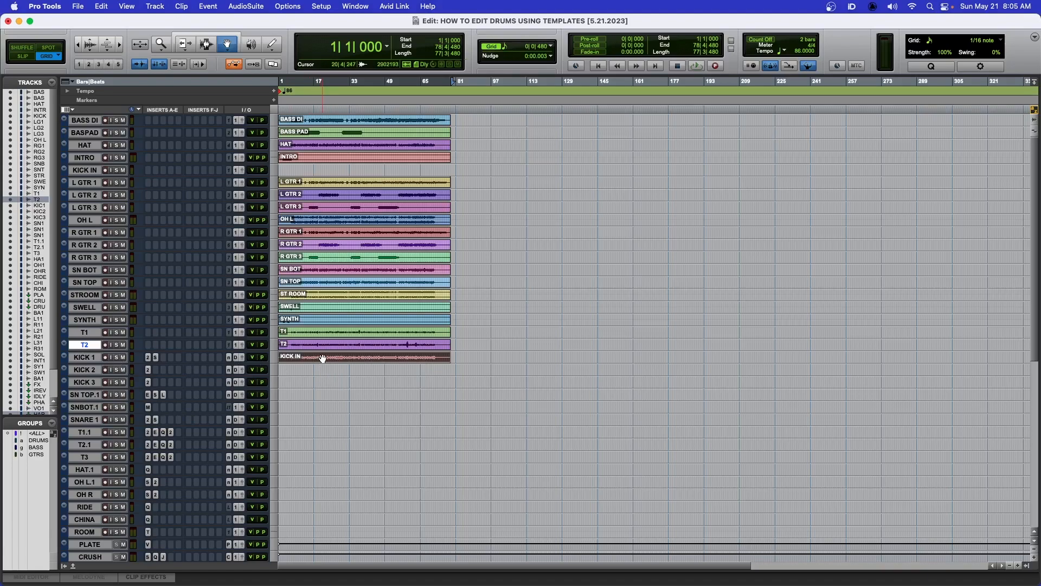
left_click_drag(322, 357, 322, 383)
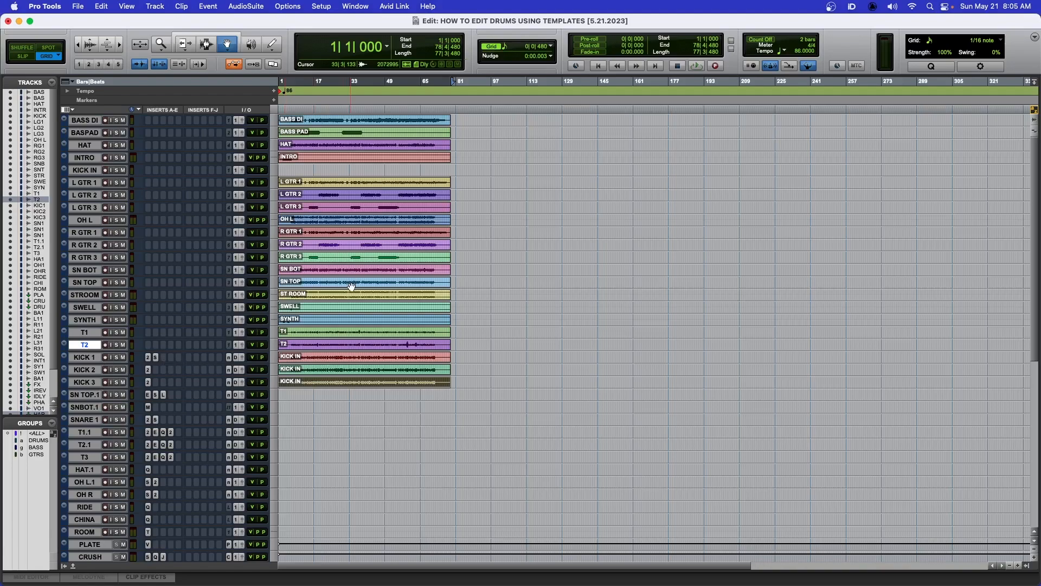
Move the SN TOP clip to SN TOP.1 with a copy on SNARE 1, and move the SN BOT clip to SN BOT.1
left_click(315, 283)
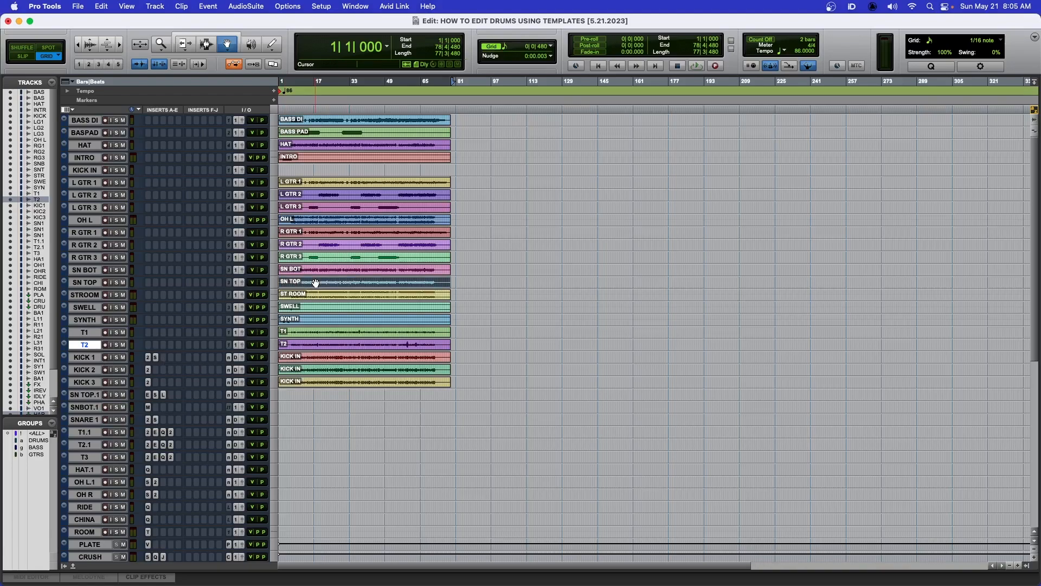
left_click_drag(316, 282, 315, 395)
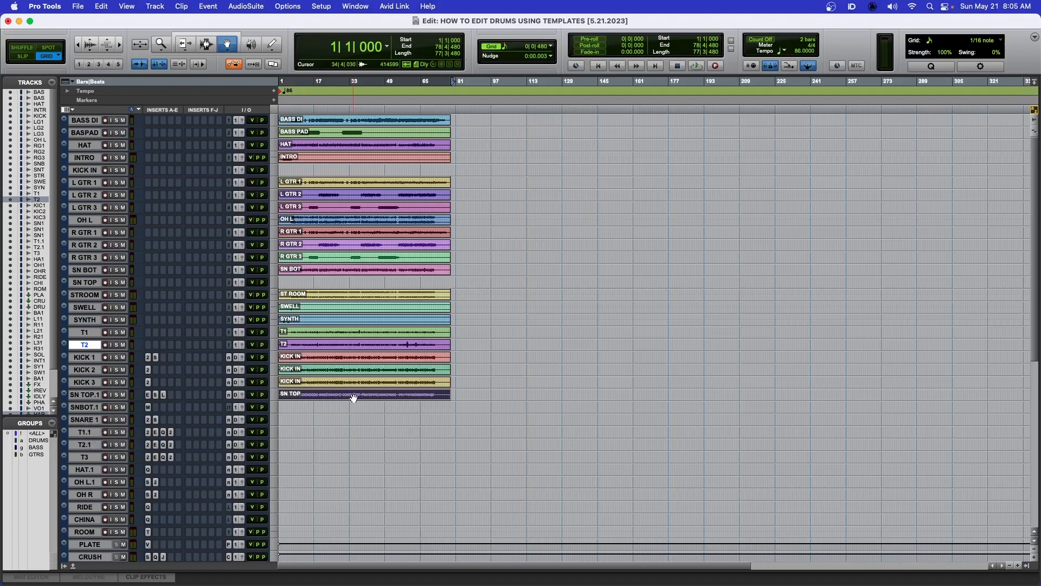
left_click_drag(353, 397, 350, 421)
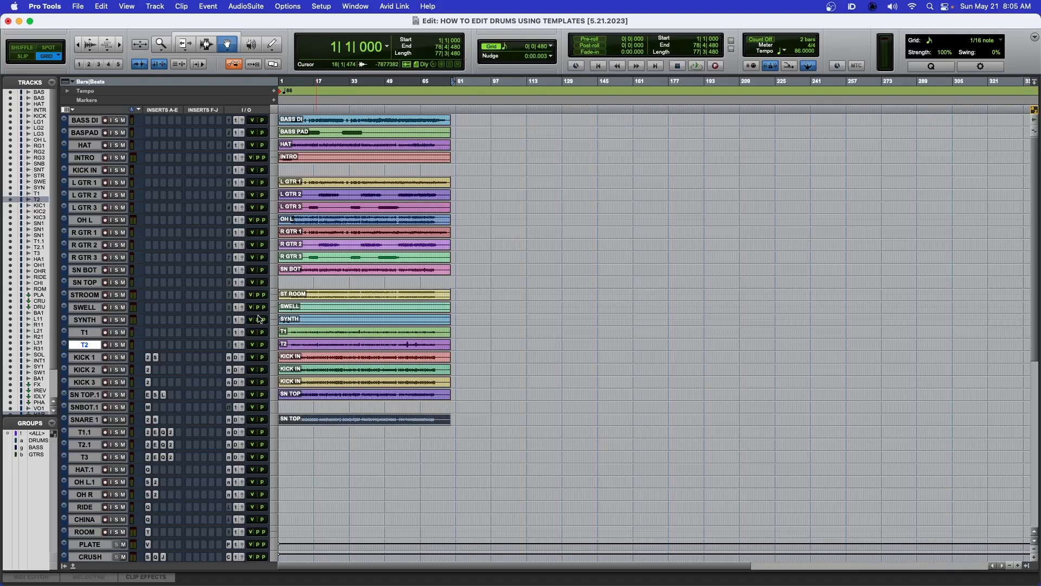
left_click_drag(320, 271, 325, 414)
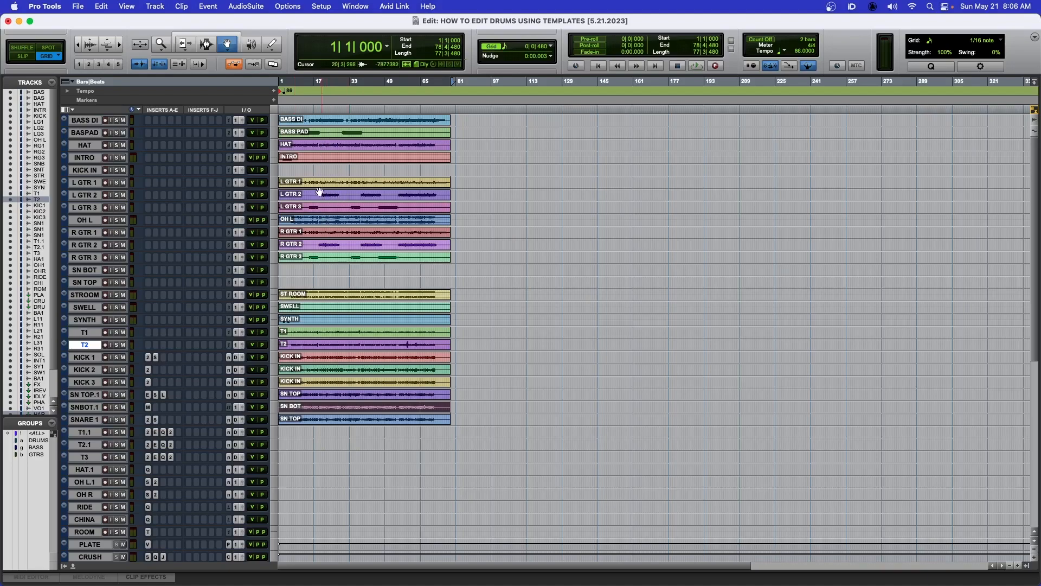
Move the T1 clip to T1.1, the T2 clip to T3 and the HAT clip to HAT.1, keeping their timeline positions
left_click_drag(314, 334, 330, 432)
left_click(318, 344)
left_click_drag(319, 344, 324, 460)
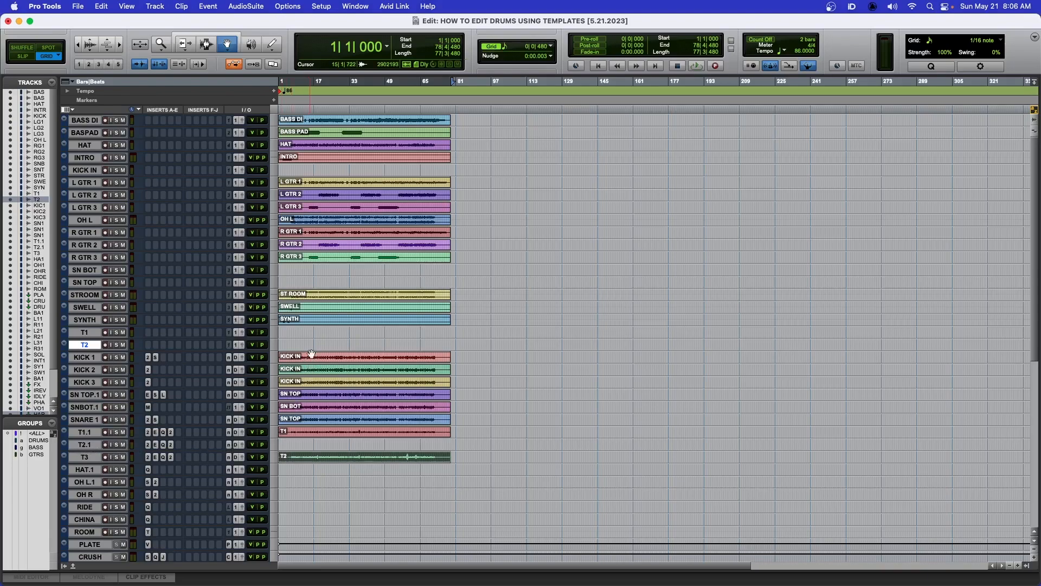
left_click_drag(314, 146, 359, 432)
left_click_drag(357, 477, 371, 477)
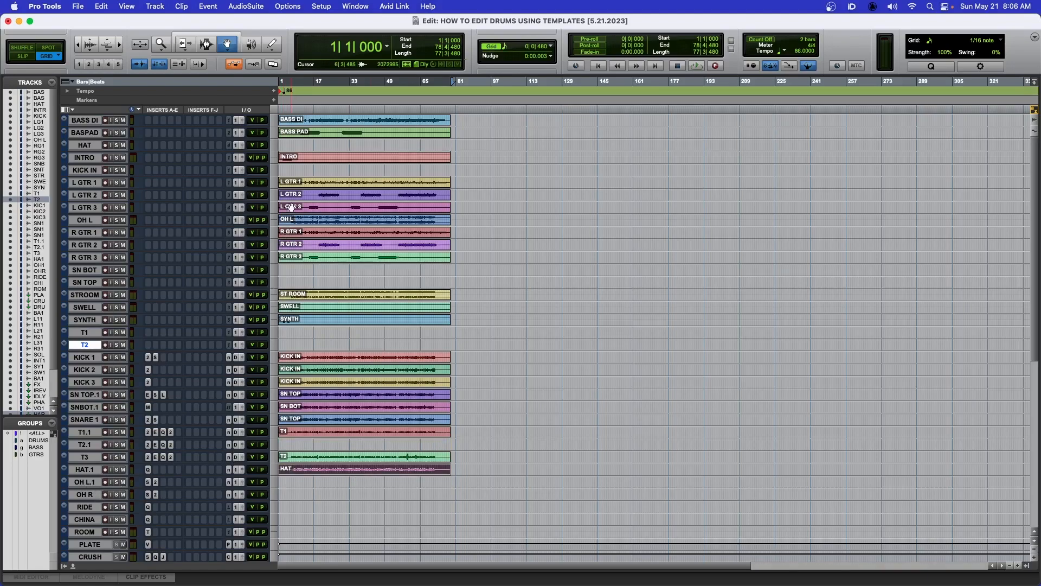
Move the stereo OH L clip onto the OH L.1 and OH R tracks and the ST ROOM clip onto ROOM
left_click(310, 219)
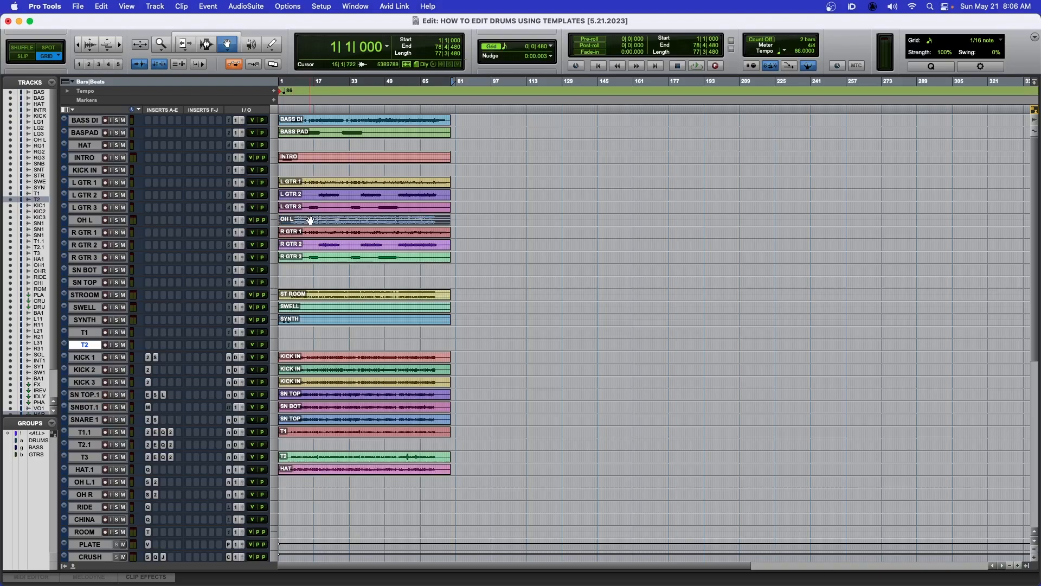
left_click_drag(310, 219, 335, 487)
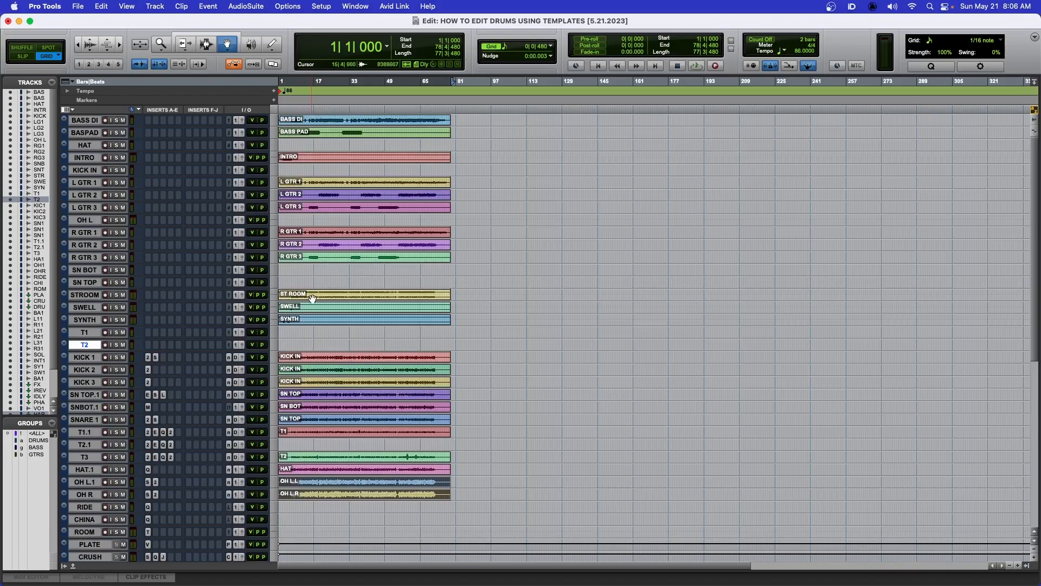
left_click_drag(314, 294, 360, 532)
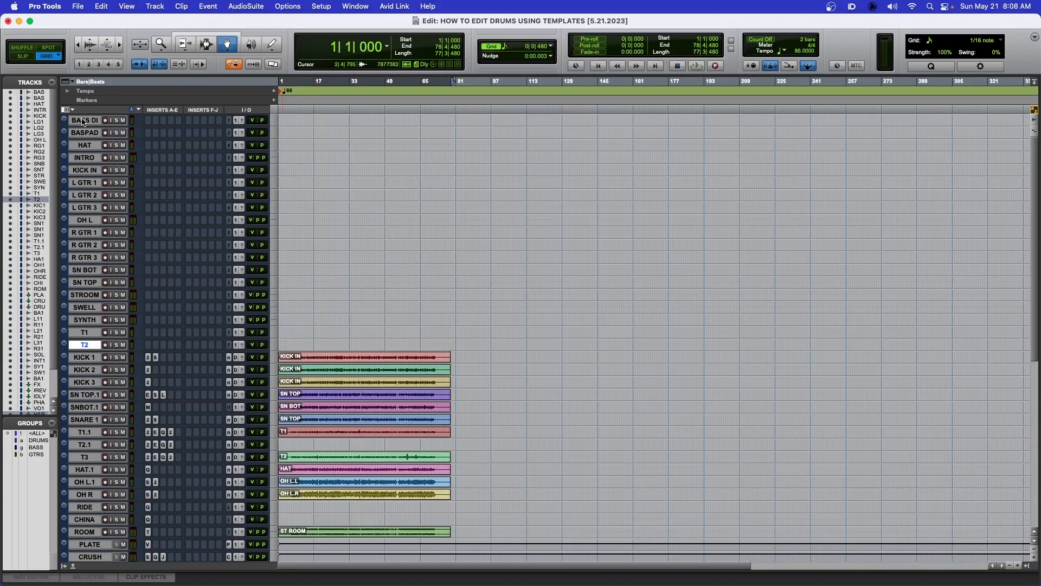
Delete the emptied original tracks from BASS DI through T2
left_click(83, 120)
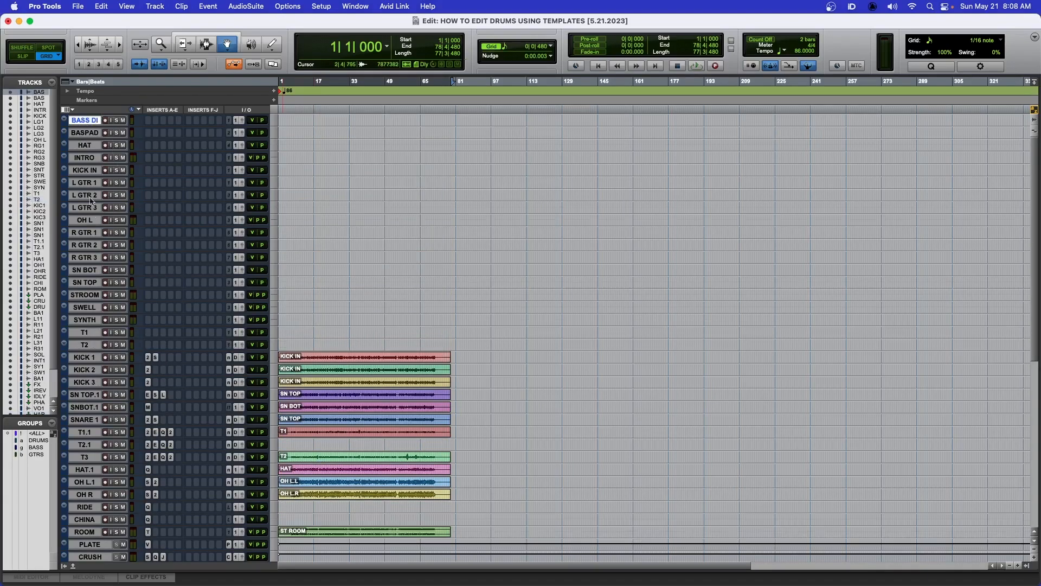
left_click(85, 344, "shift")
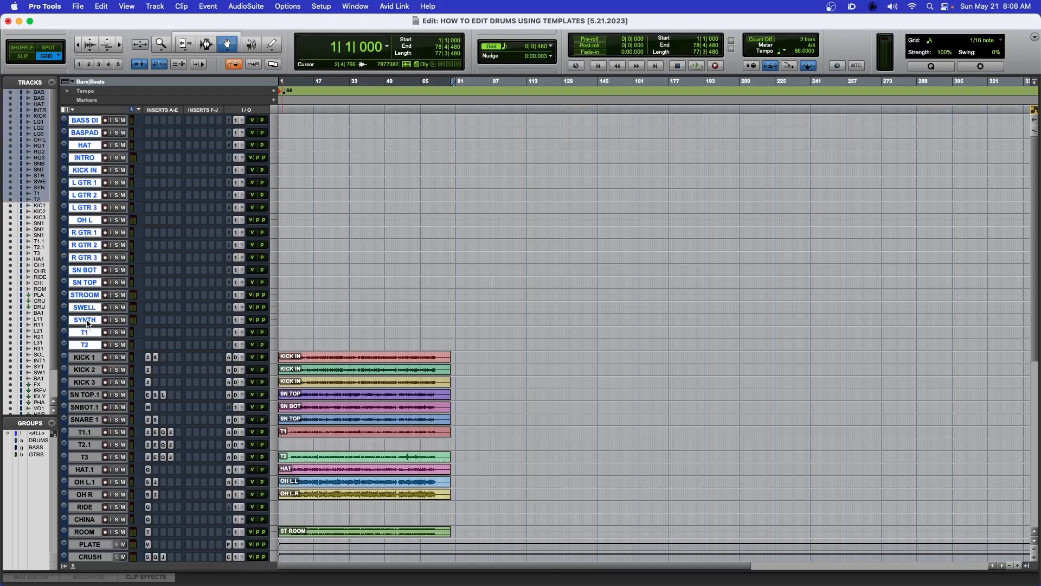
right_click(87, 323)
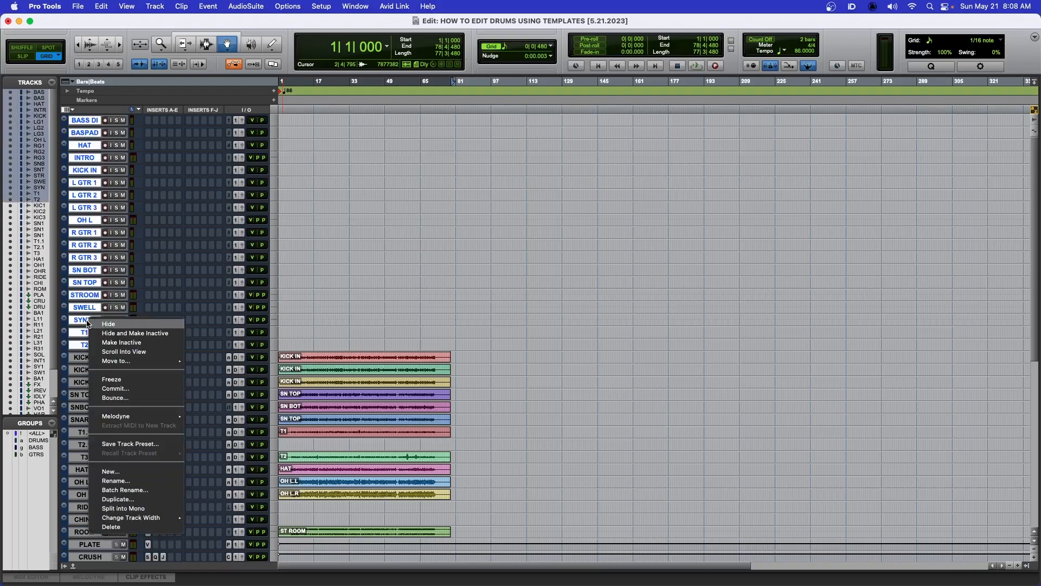
left_click(129, 526)
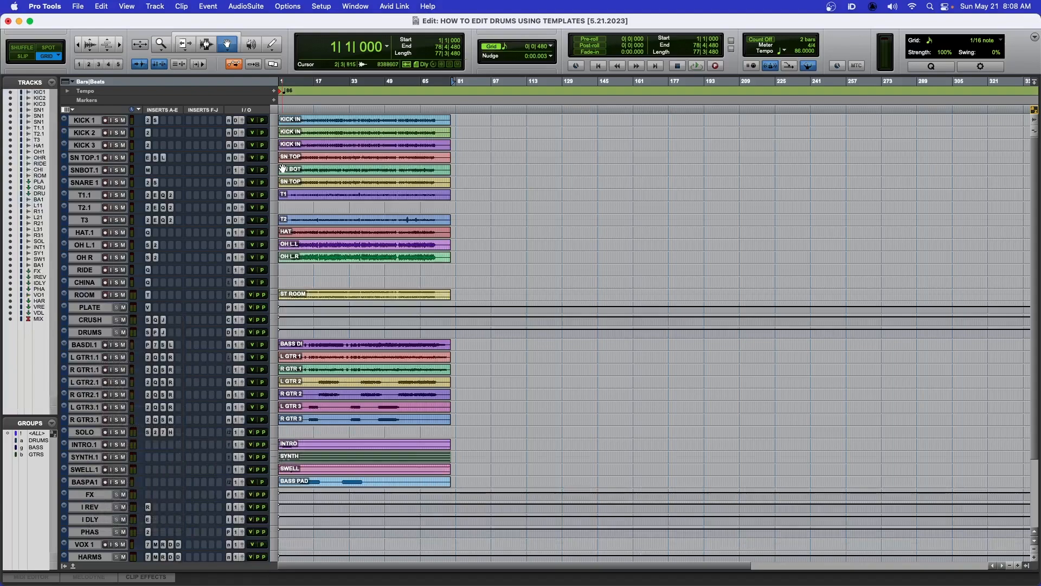
Set the height of all tracks to medium and zoom in horizontally so the clips span more of the timeline
left_click(275, 150)
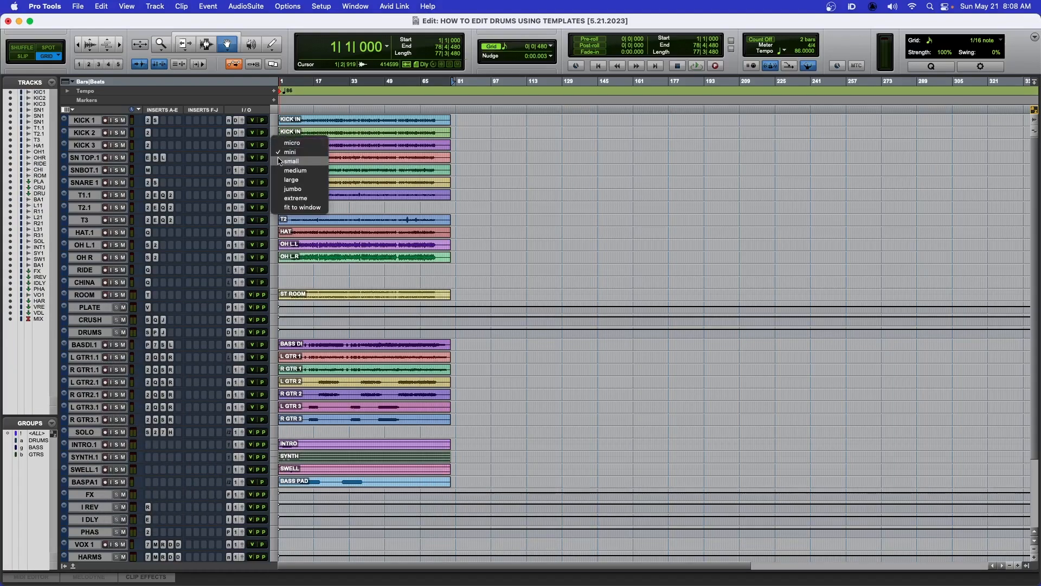
left_click(283, 173)
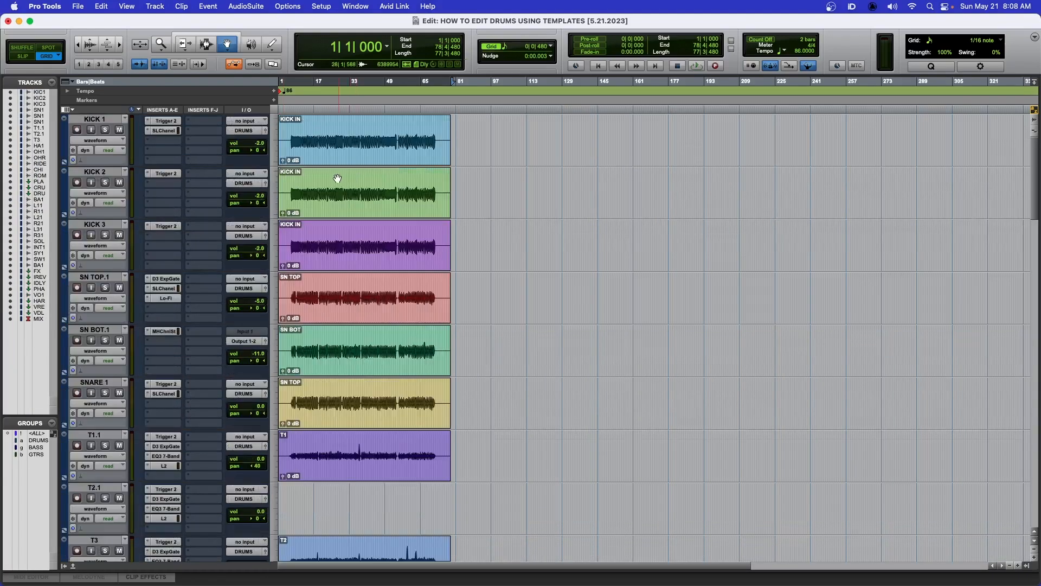
key("super+bracketright")
key("super+bracketright")
key("super+bracketleft")
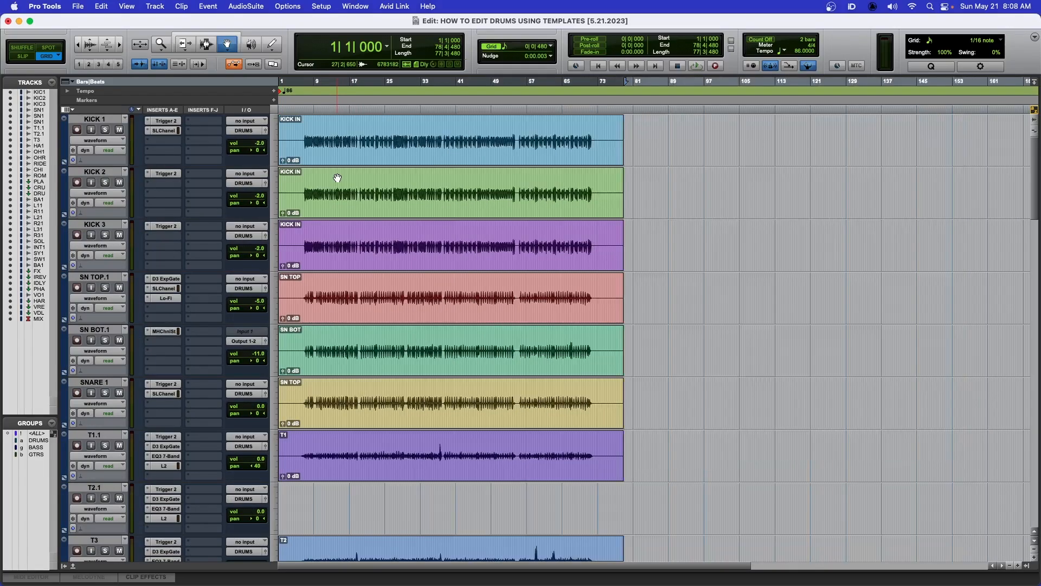
Examine the template's inserts, sends and fader levels across the channels in the Mix window, and return to the Edit window
key("super+equal")
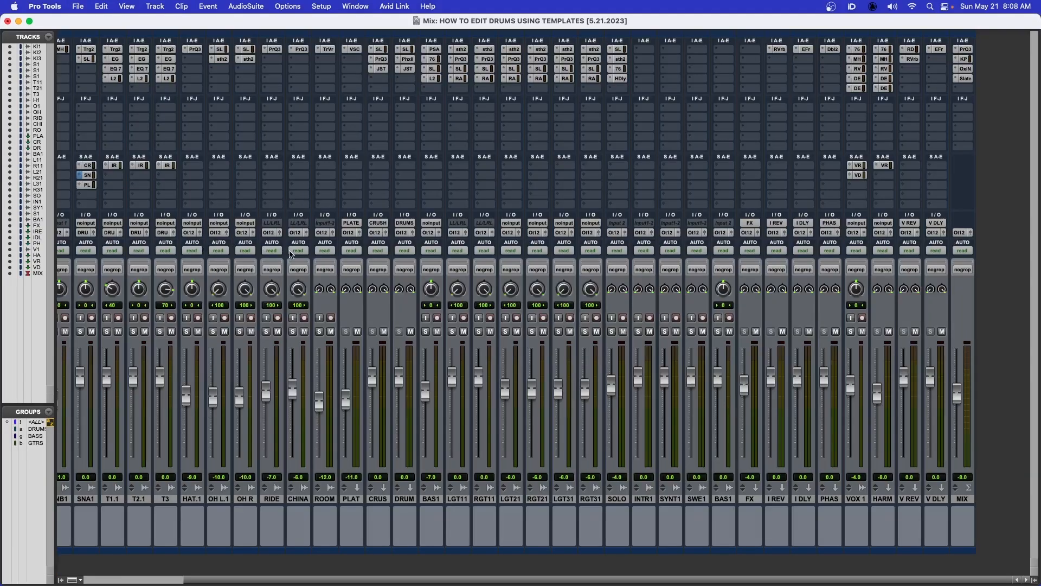
scroll(298, 257, "left", 5)
key("super+equal")
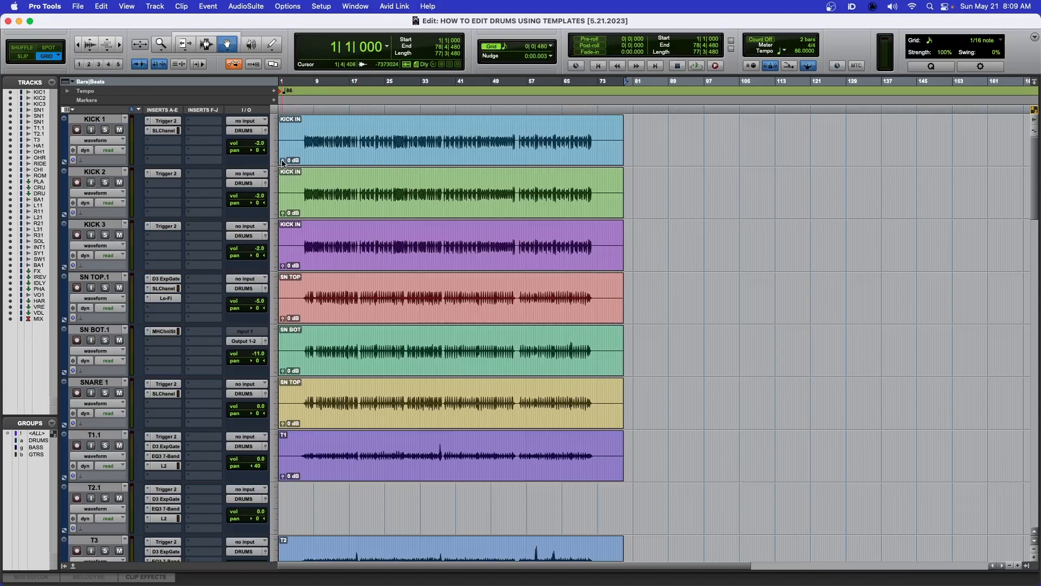
Raise the clip gain of the KICK IN clips on KICK 1, KICK 2 and KICK 3 to +4.4 dB
left_click_drag(282, 161, 283, 161)
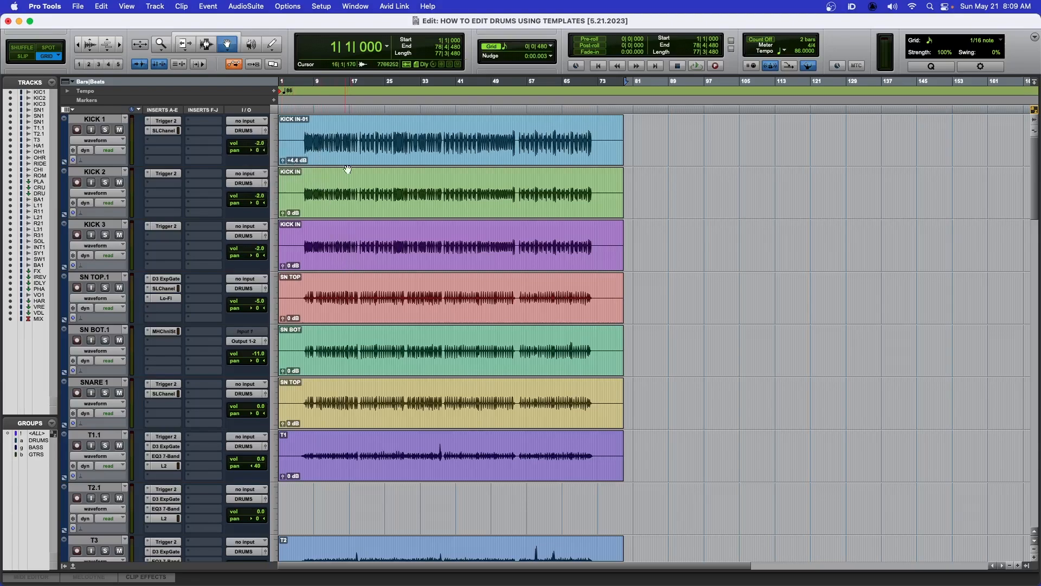
left_click_drag(283, 215, 284, 209)
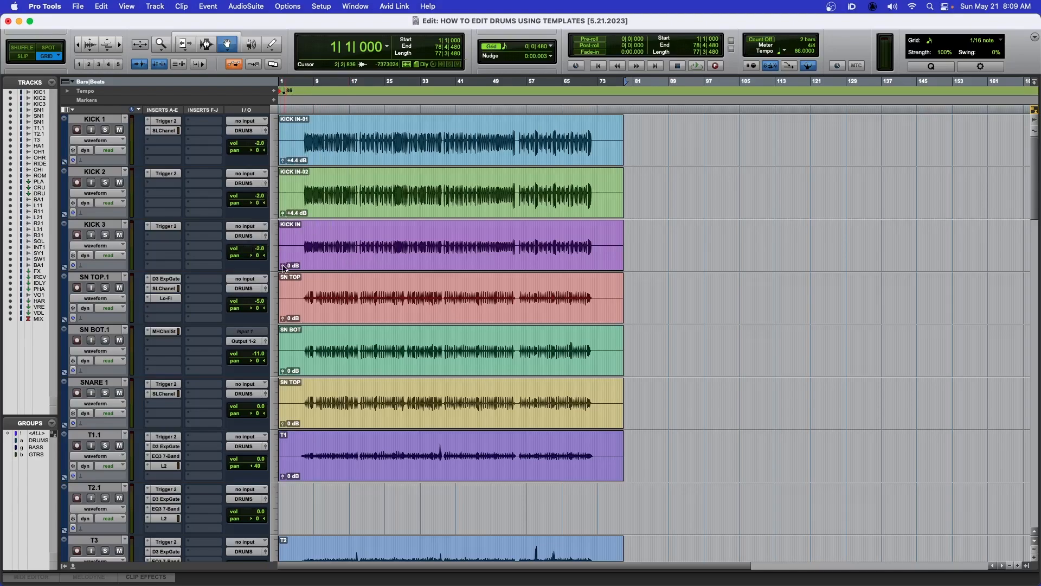
left_click_drag(284, 267, 284, 266)
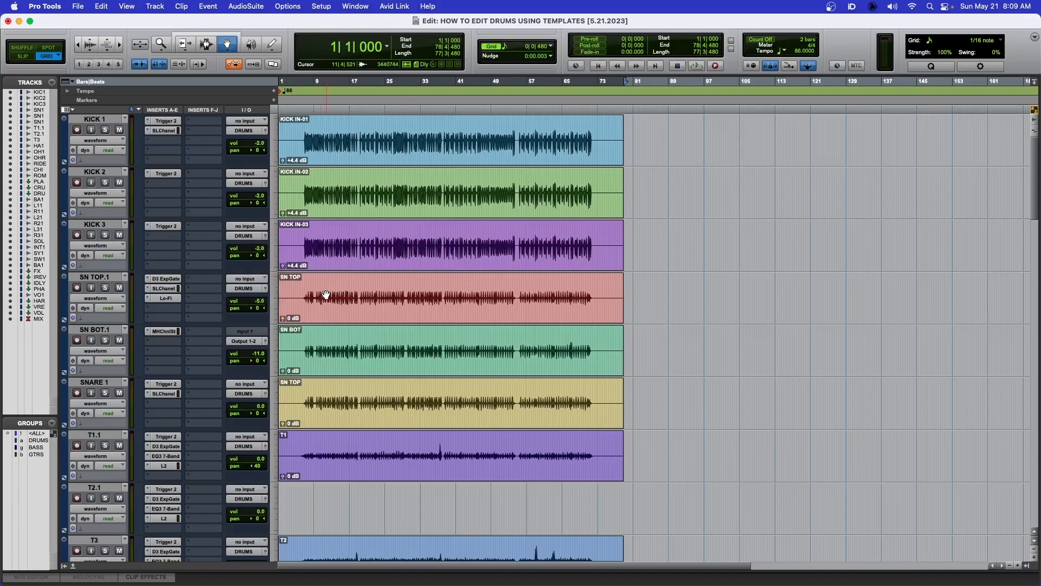
Raise the clip gain to +2.6 dB on the SN TOP.1 and SNARE 1 clips and to +1.7 dB on SN BOT.1
left_click_drag(283, 319, 283, 316)
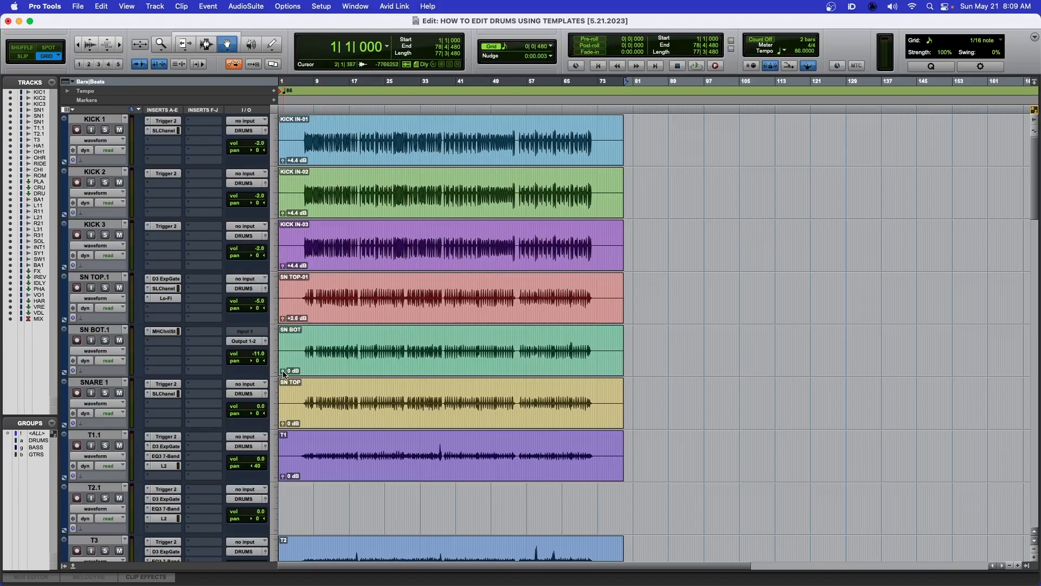
left_click_drag(283, 373, 282, 374)
scroll(300, 356, "down", 1)
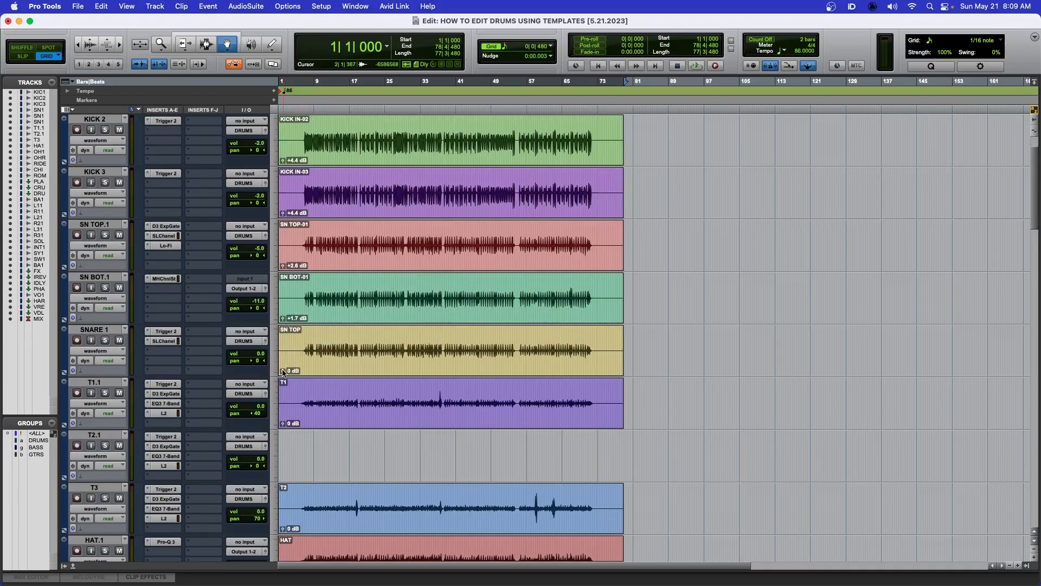
left_click_drag(283, 372, 283, 371)
Raise the clip gain of the tom clips to +1.7 dB on T1.1 and +0.9 dB on T3
scroll(399, 295, "down", 2)
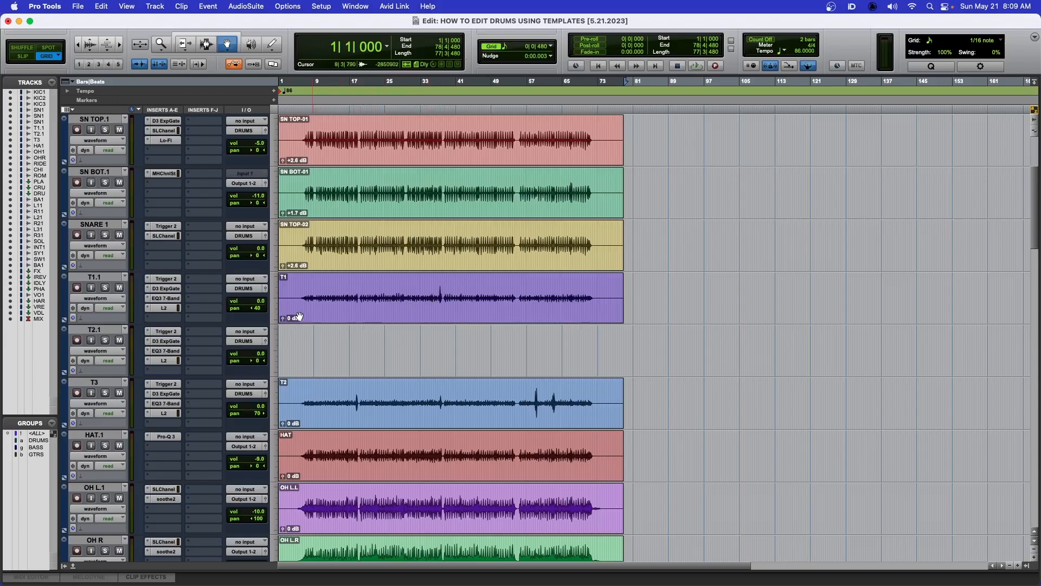
left_click_drag(283, 319, 285, 321)
left_click_drag(284, 425, 285, 426)
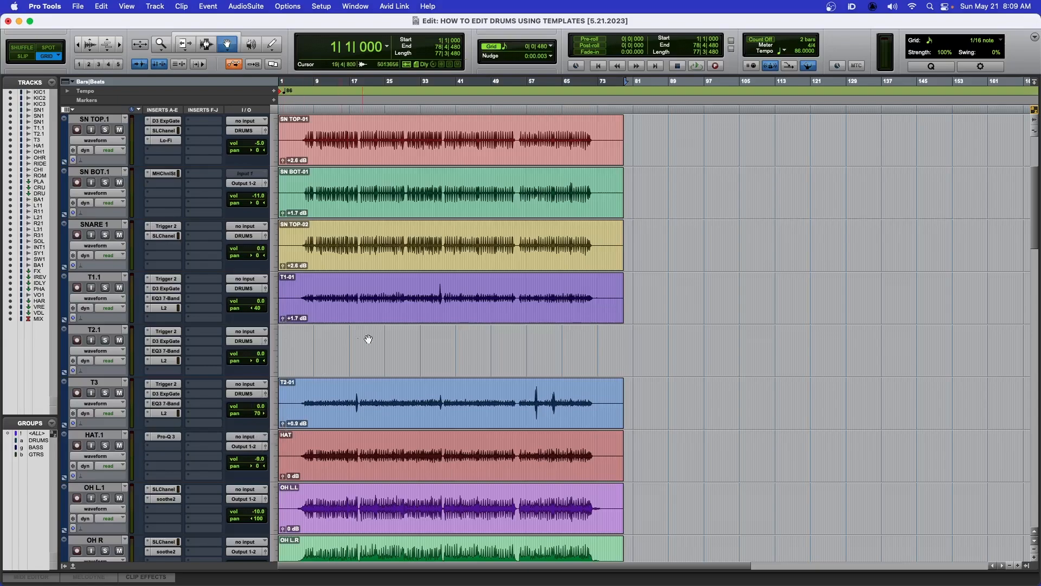
Lower the clip gain to -1.8 dB on OH L.1 and -3.8 dB on OH R, and raise the ROOM clip to +1.7 dB
scroll(351, 337, "down", 4)
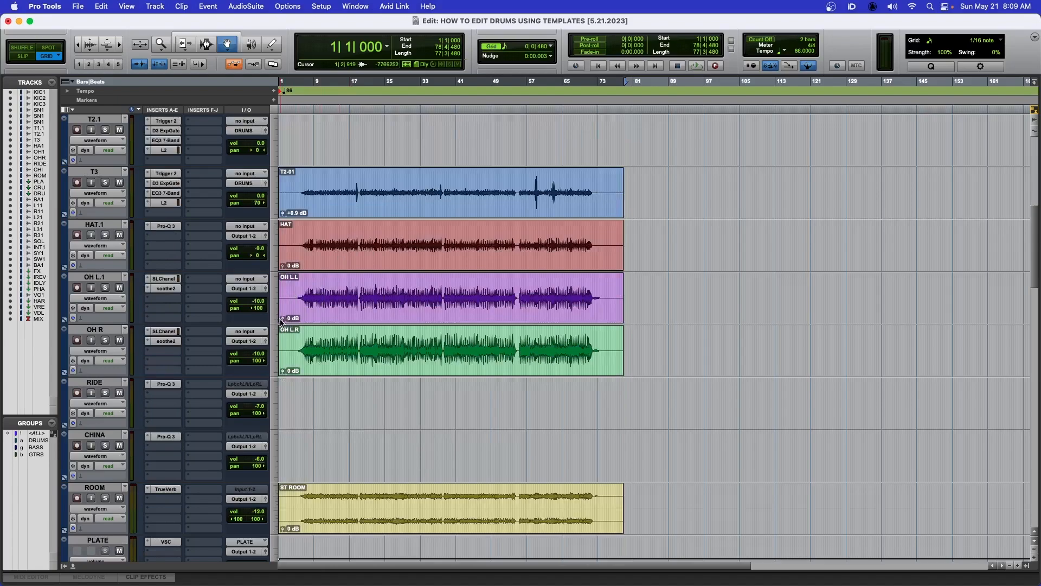
left_click_drag(283, 321, 283, 324)
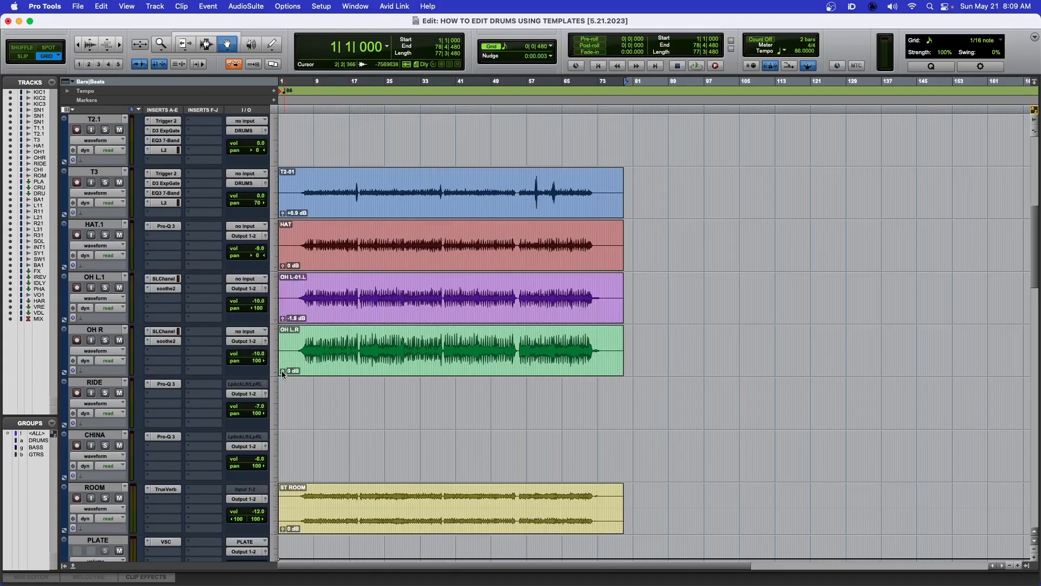
left_click_drag(283, 374, 282, 372)
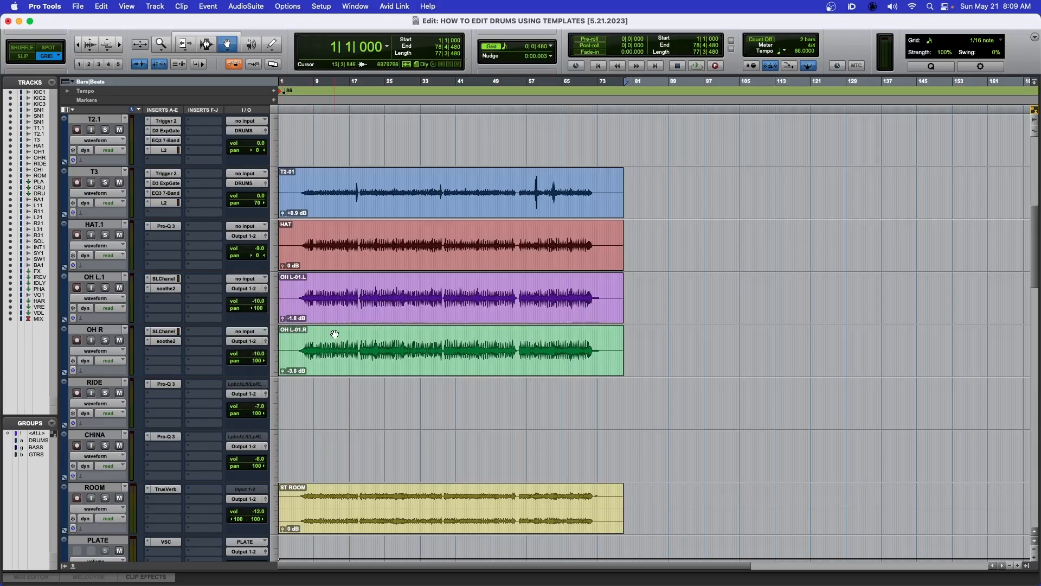
scroll(337, 344, "down", 5)
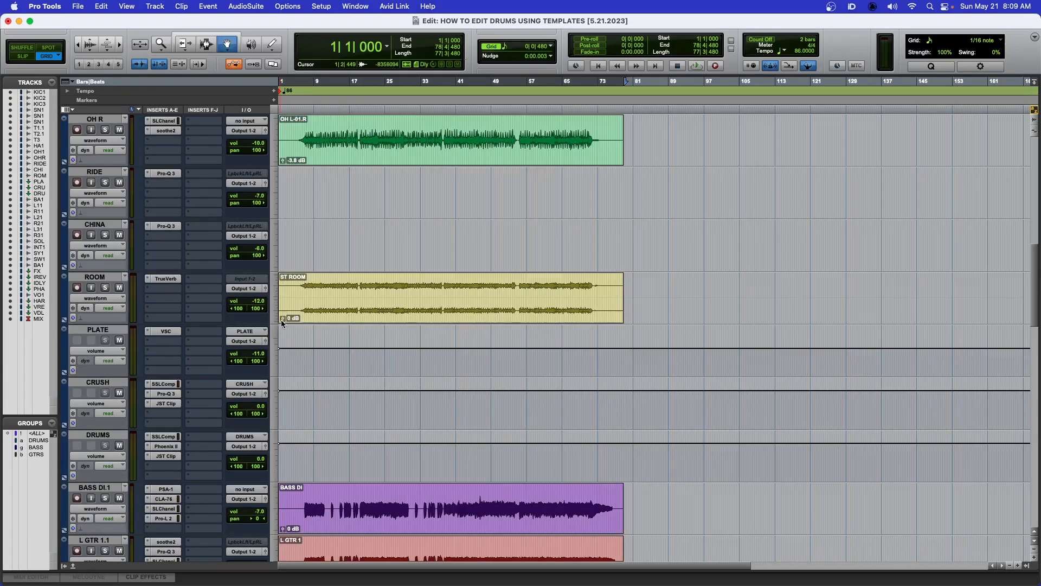
left_click_drag(282, 322, 284, 320)
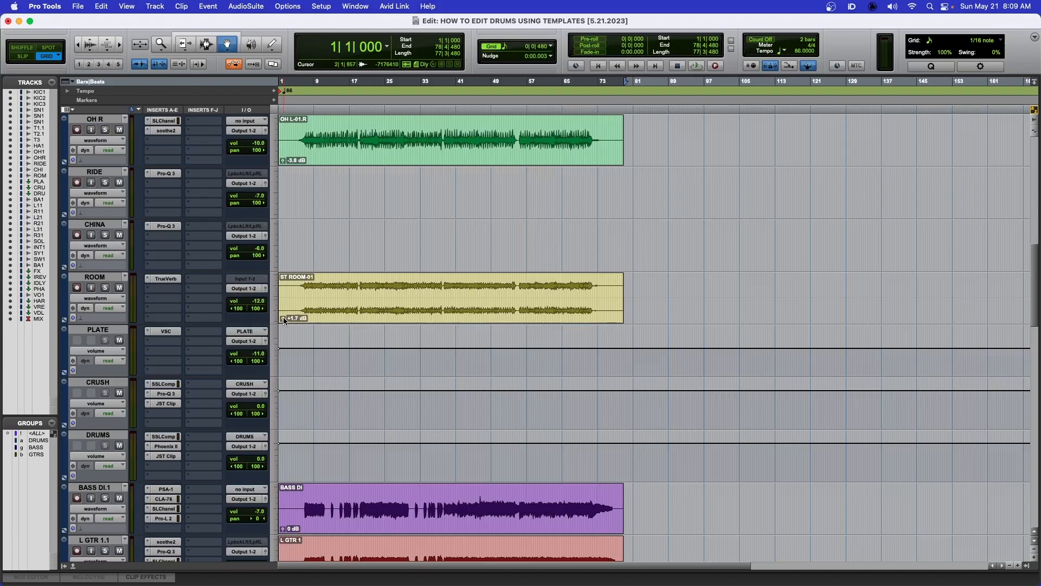
Raise the clip gain to +6.0 dB on L GTR 1.1 and R GTR 1.1, and to +0.9 dB on BASS DI.1
scroll(283, 320, "down", 6)
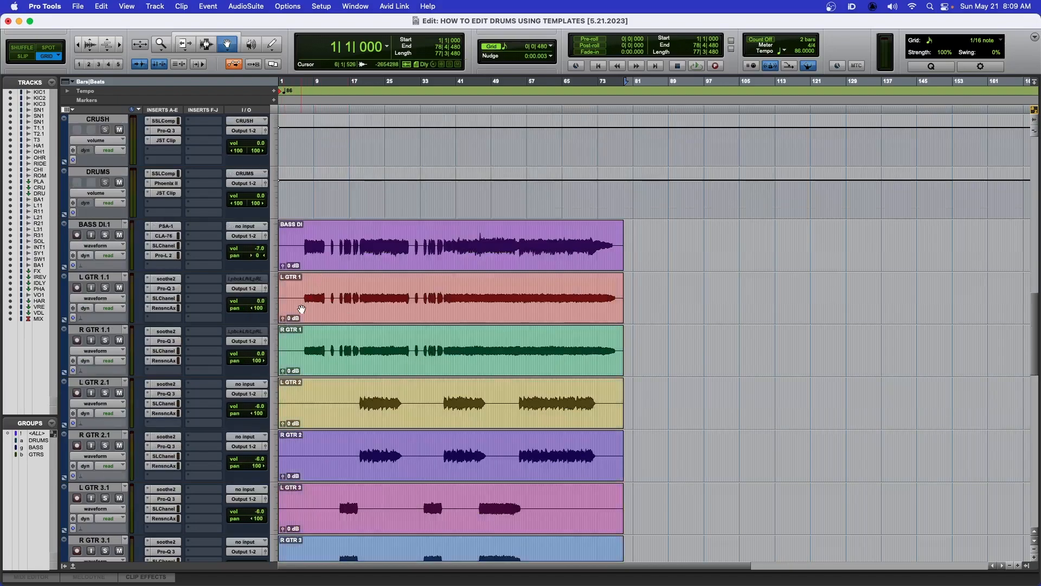
left_click_drag(282, 320, 283, 316)
left_click_drag(283, 373, 283, 370)
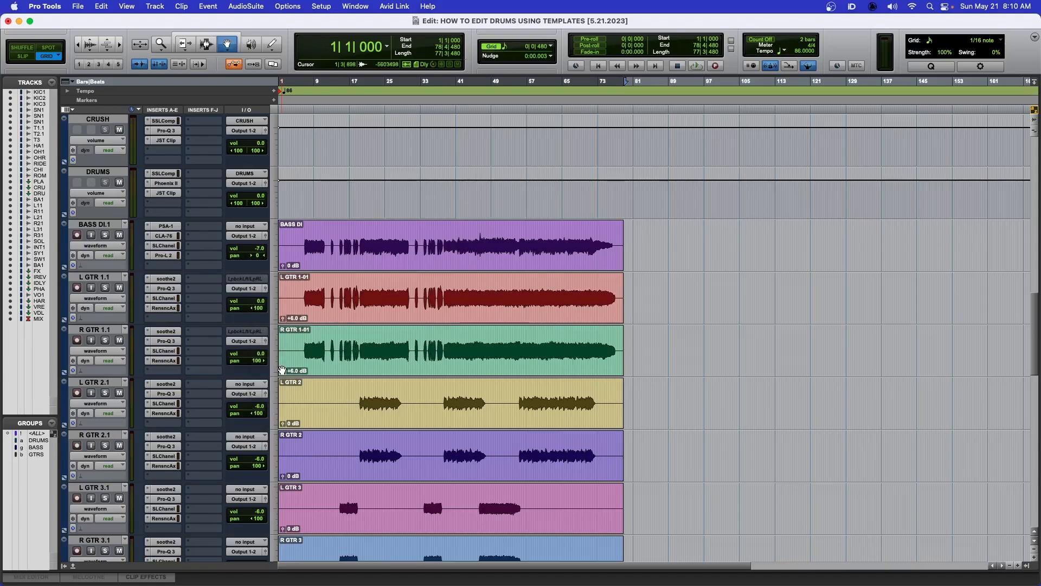
scroll(326, 247, "down", 3)
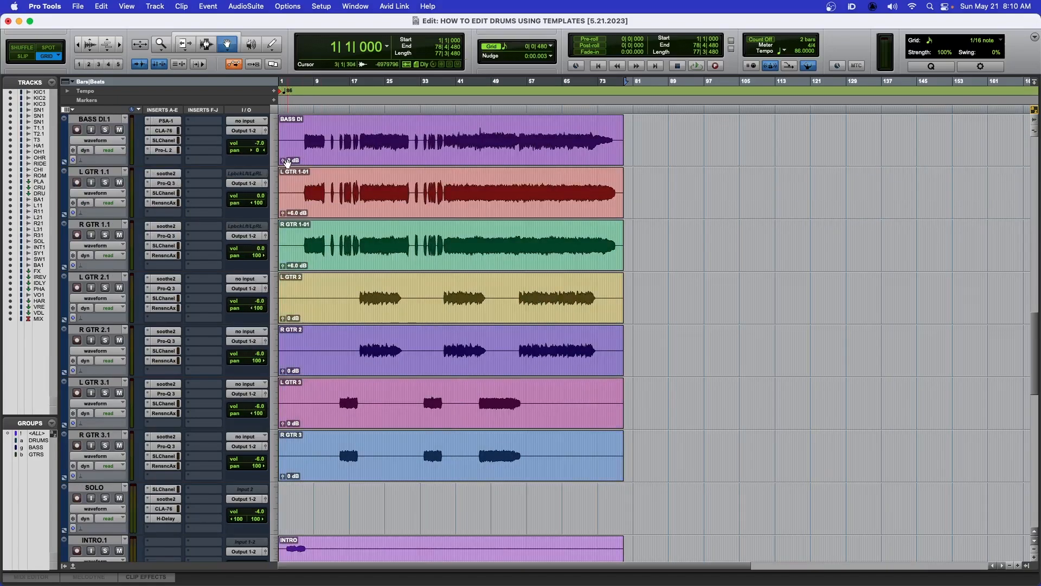
Raise the clip gain to +3.5 dB on the L GTR 2.1, R GTR 2.1, L GTR 3.1 and R GTR 3.1 clips
scroll(284, 267, "down", 2)
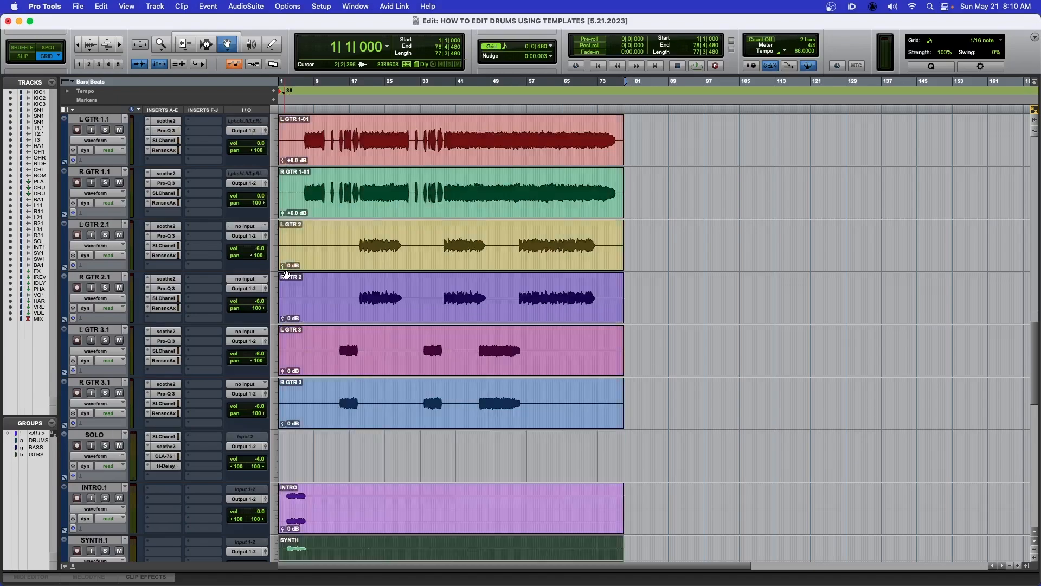
left_click_drag(283, 267, 283, 264)
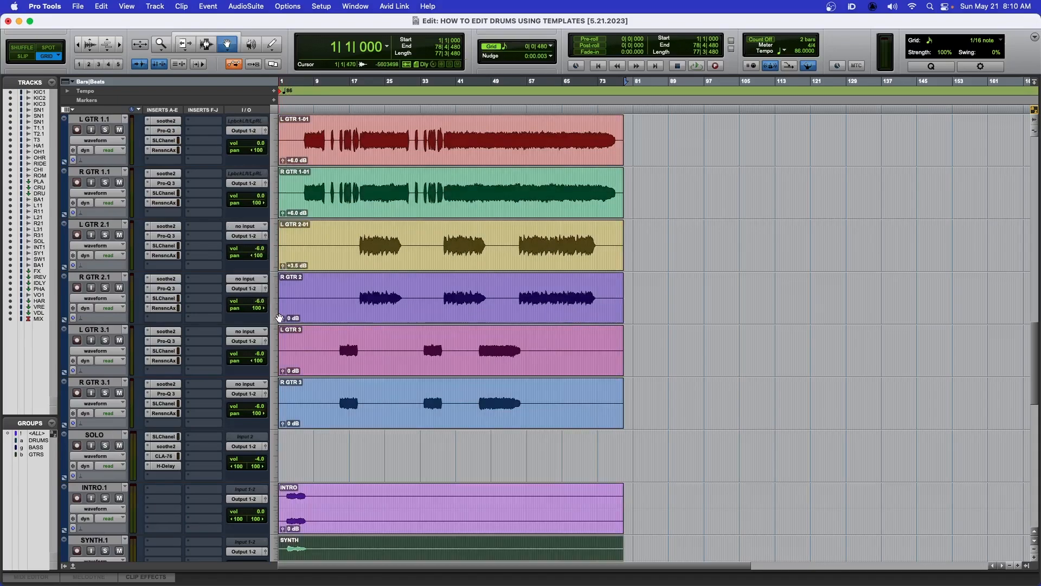
left_click_drag(282, 317, 285, 319)
scroll(284, 320, "down", 2)
left_click_drag(284, 374, 284, 372)
Raise the clip gain to +1.7 dB on the INTRO.1 and SWELL.1 clips and to +2.6 dB on SYNTH.1
scroll(283, 372, "down", 4)
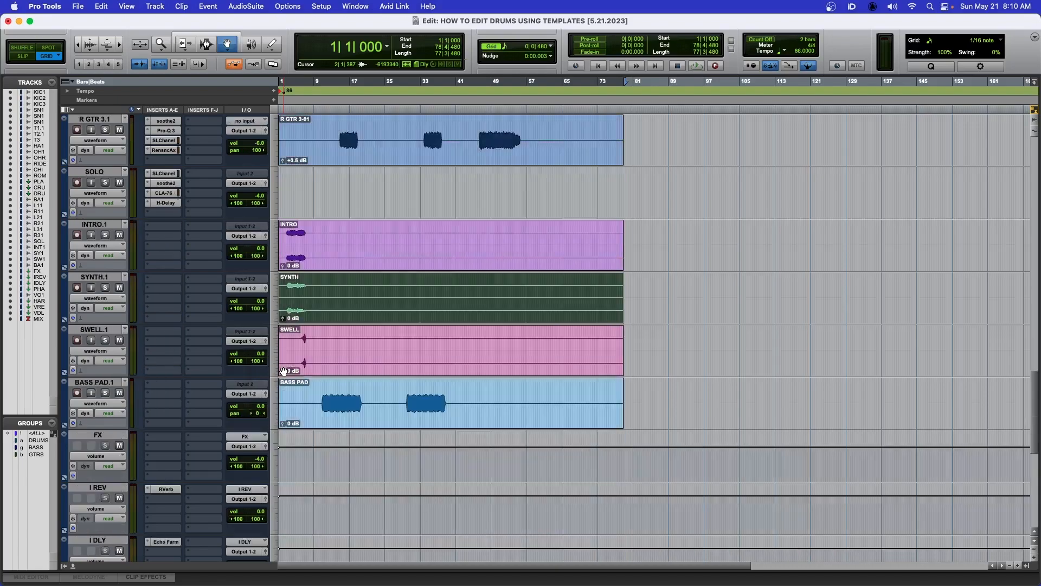
key("super+shift+z")
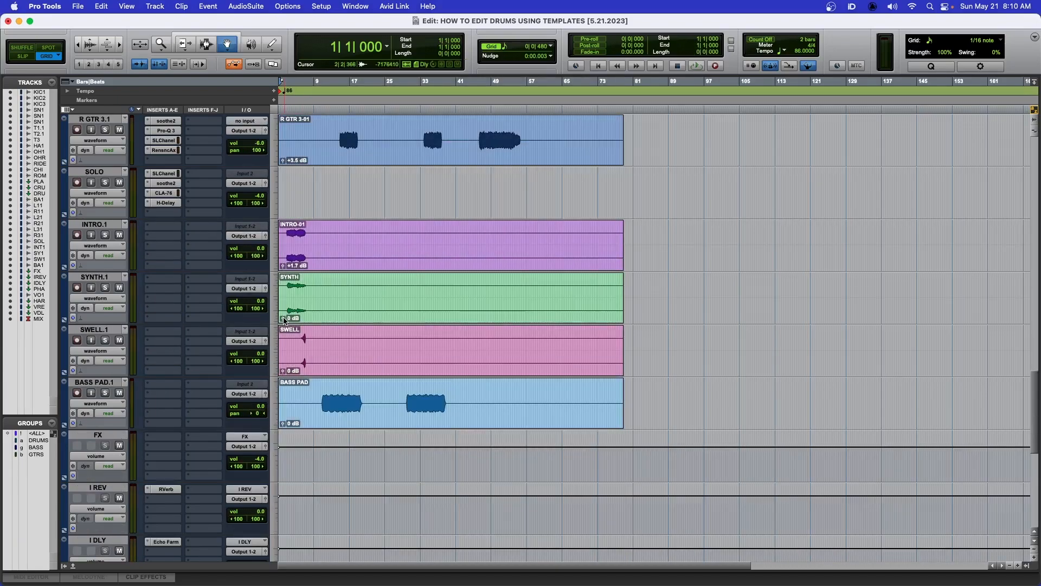
left_click_drag(283, 318, 282, 317)
left_click_drag(284, 373, 284, 371)
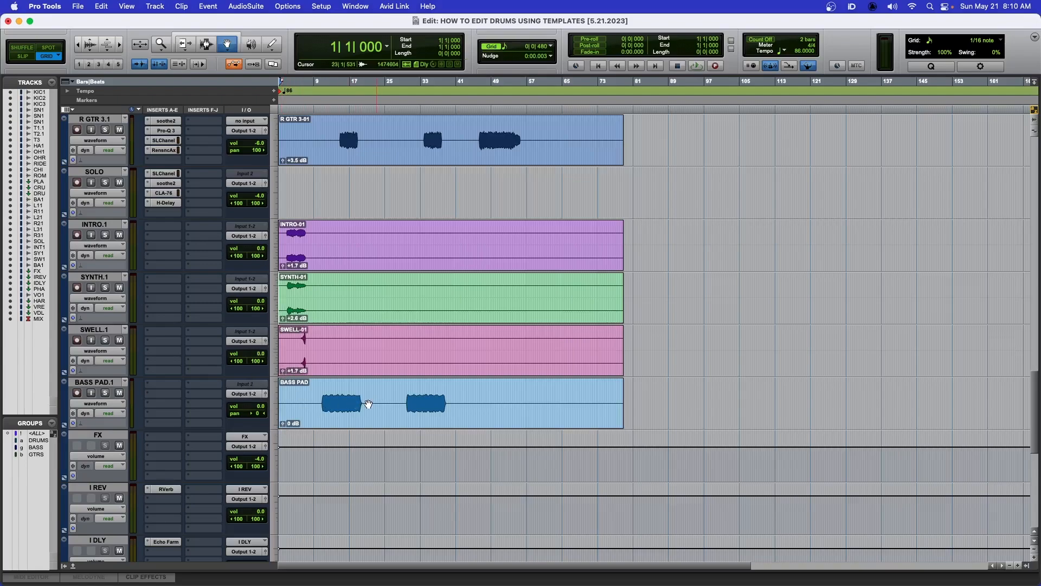
Save the session and solo the tracks of the DRUMS group
scroll(361, 411, "down", 5)
scroll(359, 409, "up", 2)
scroll(359, 408, "up", 15)
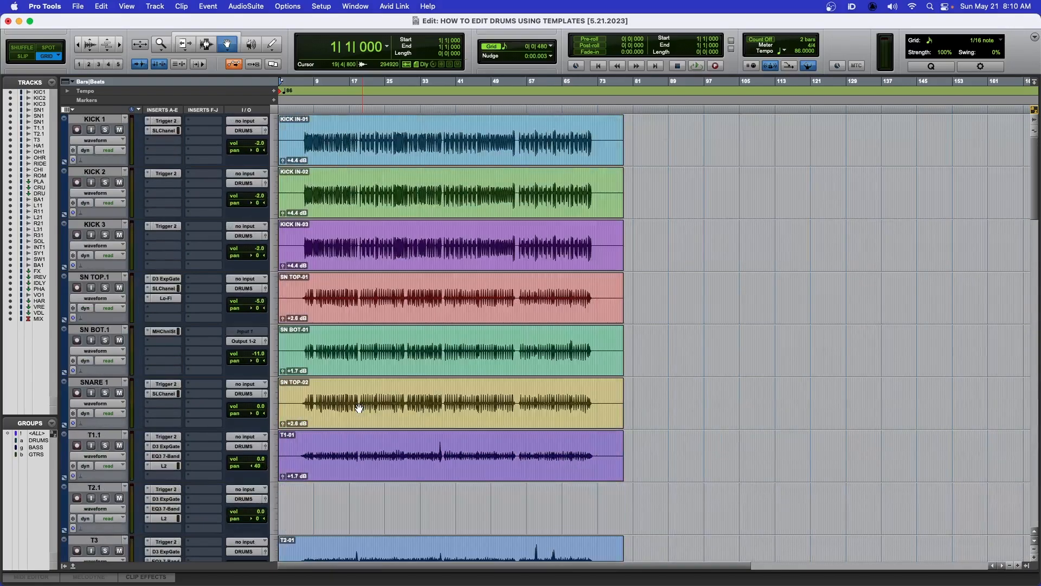
key("super+s")
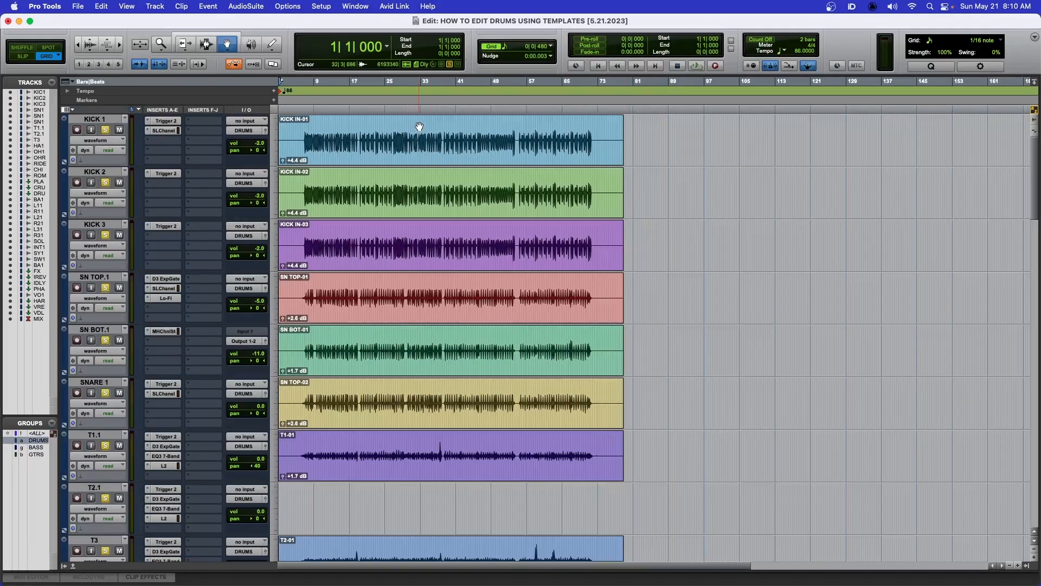
Place the playback start near bar 31 with the Smart tool and listen to the soloed drums
key("super+7")
left_click(415, 125)
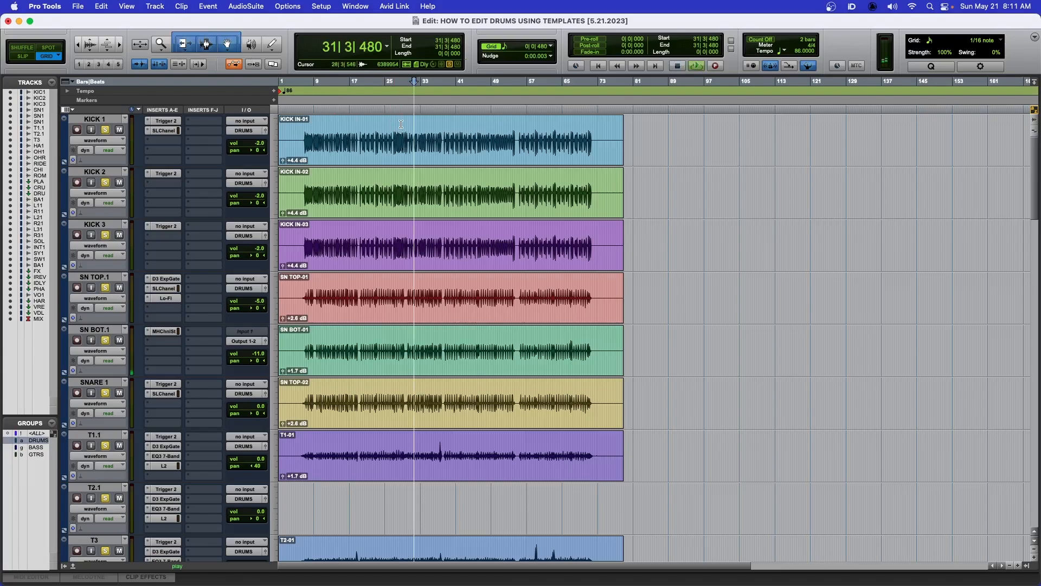
key("space")
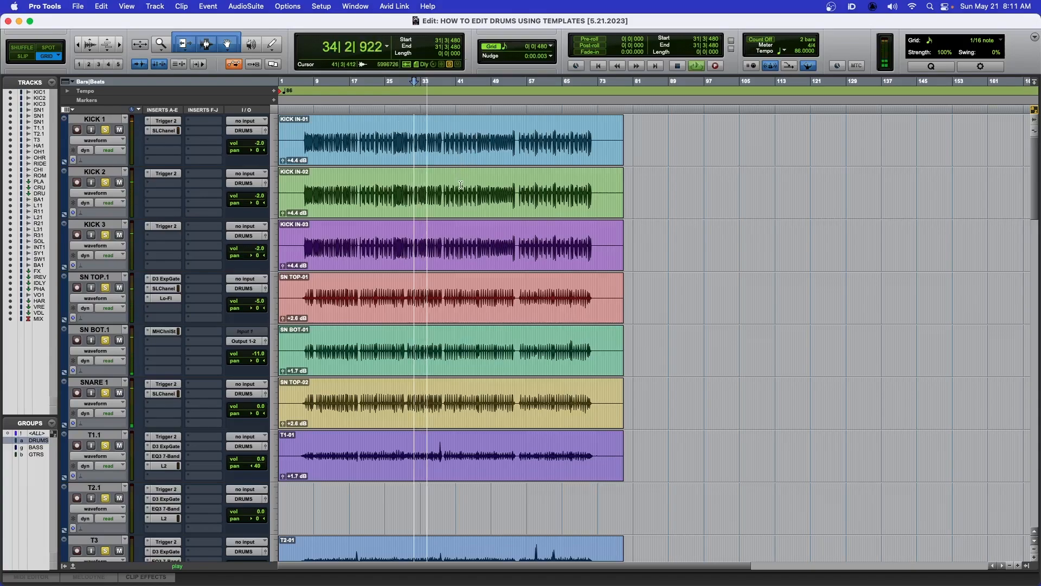
scroll(460, 185, "down", 6)
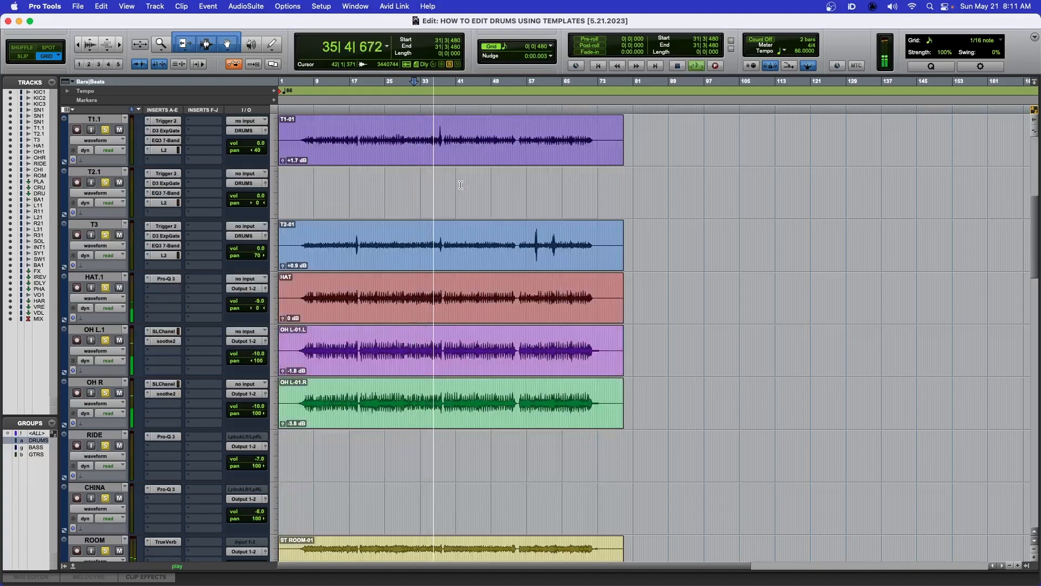
key("space")
Unsolo the drums and play the full mix from bar 31, checking the meters on the bass, guitar and drum tracks
scroll(118, 175, "down", 4)
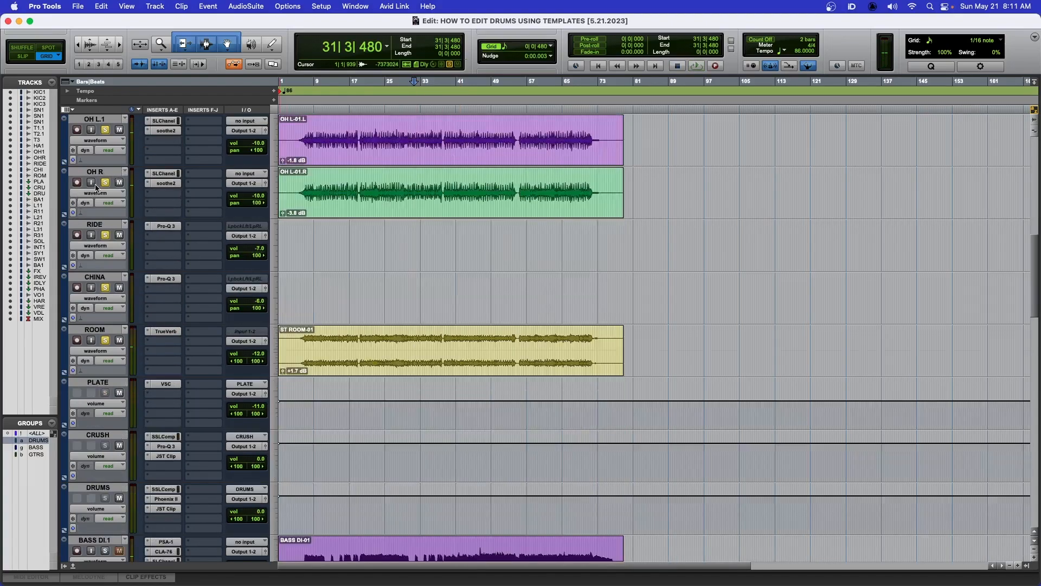
scroll(105, 188, "down", 7)
key("space")
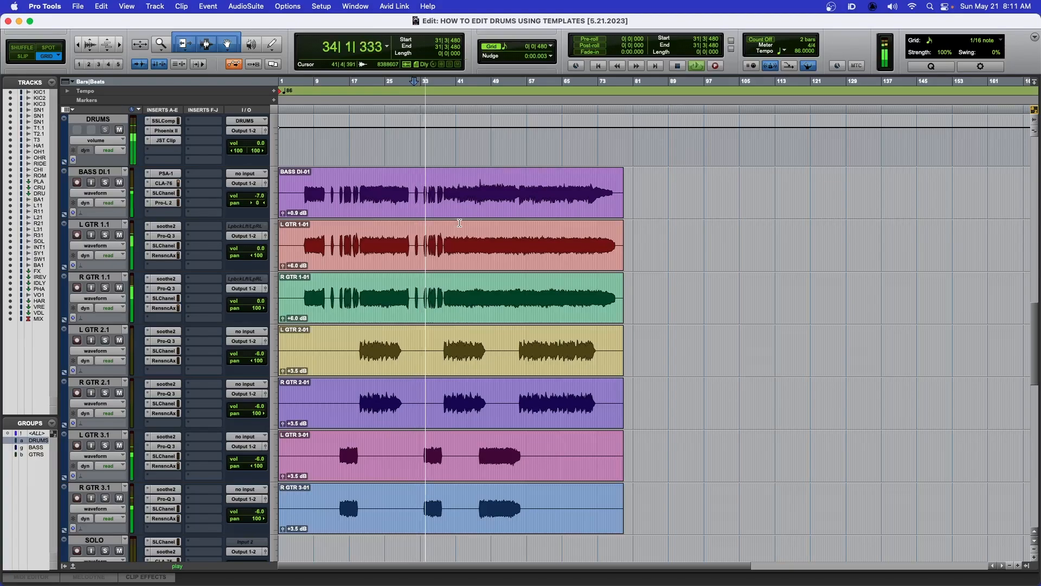
scroll(459, 223, "down", 9)
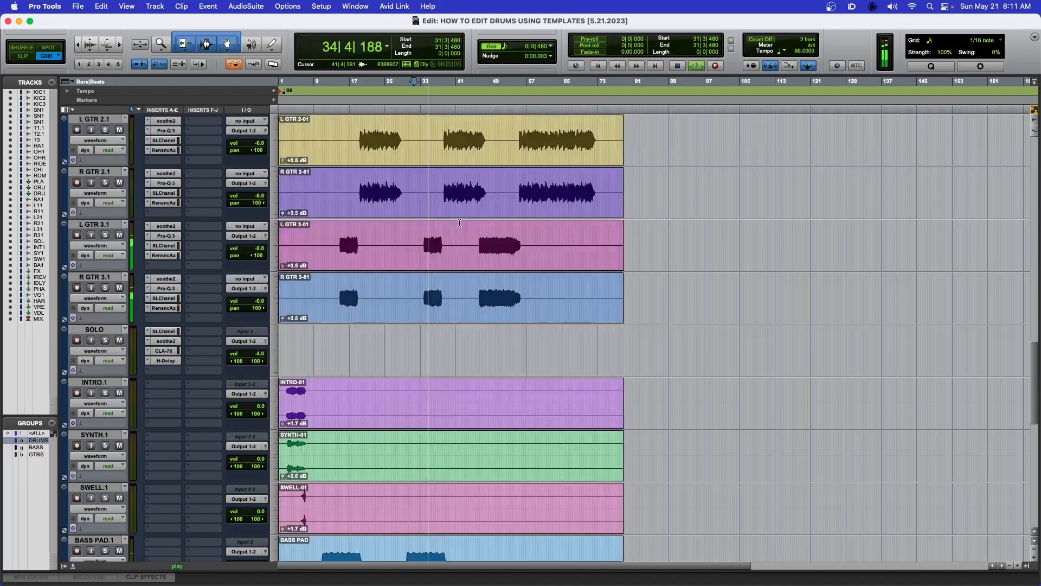
scroll(459, 223, "up", 10)
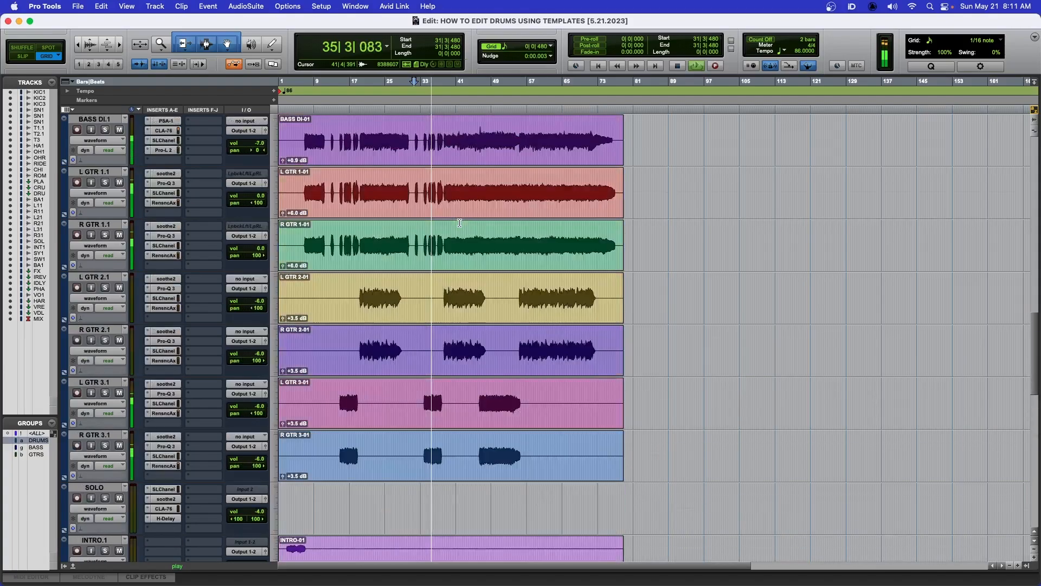
scroll(459, 222, "up", 10)
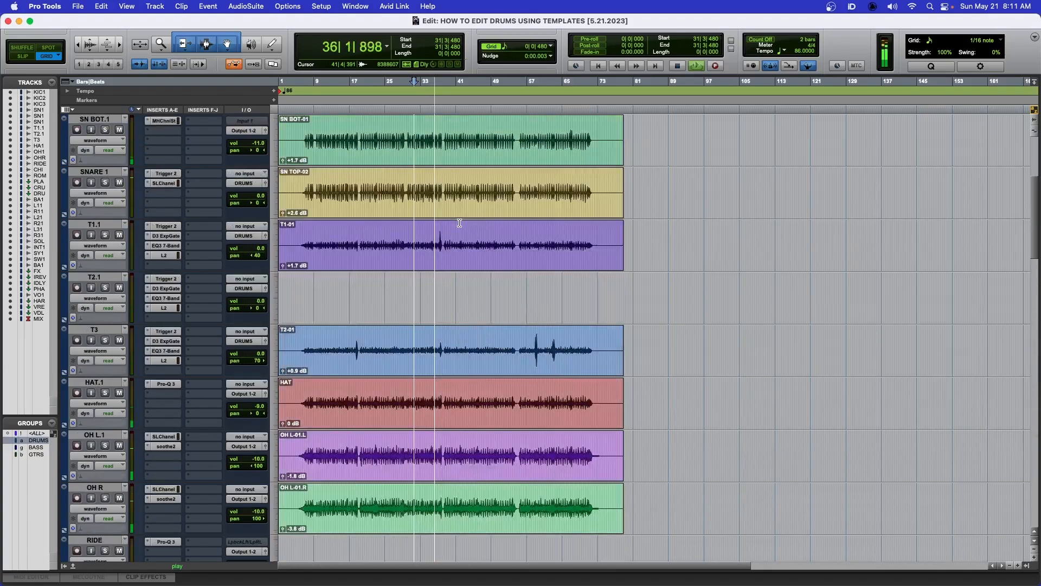
Zoom in on the kick, snare and tom waveforms during playback and examine the hits from about bar 33 to bar 57
scroll(459, 222, "up", 1)
key("t")
key("t")
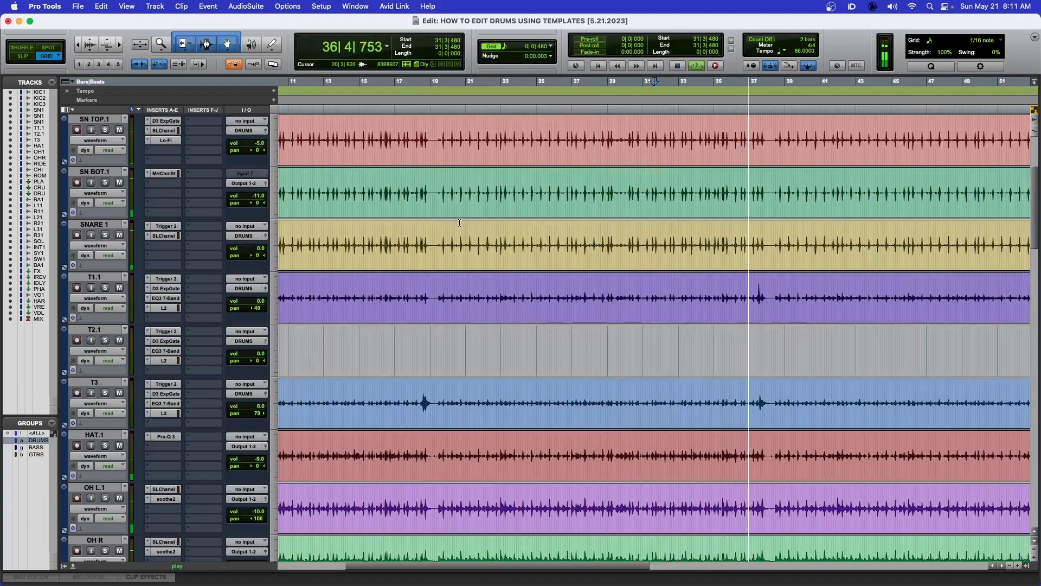
scroll(459, 222, "right", 3)
scroll(459, 223, "right", 3)
key("t")
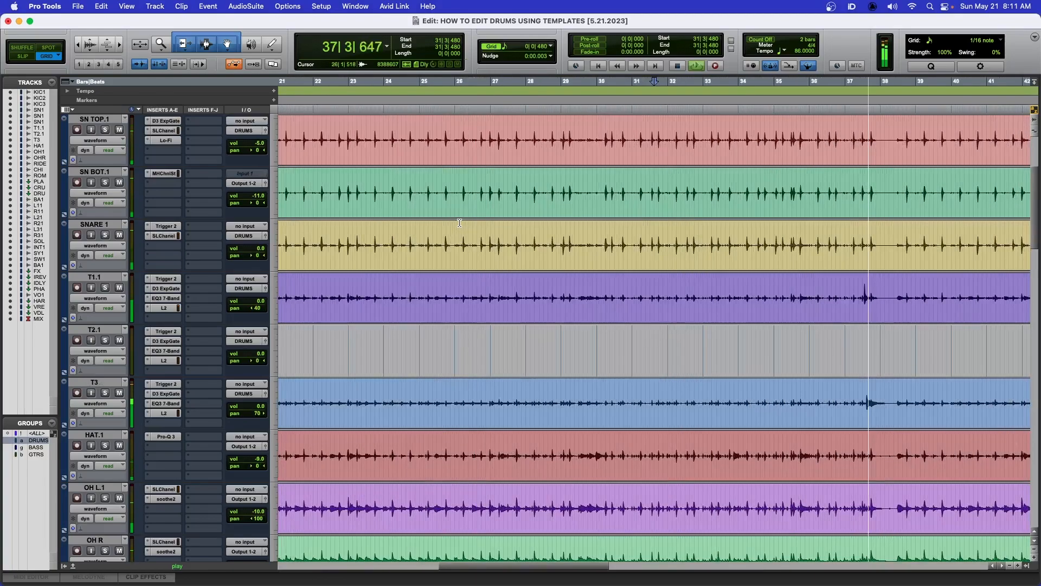
scroll(459, 222, "right", 4)
scroll(460, 223, "right", 5)
scroll(459, 222, "up", 3)
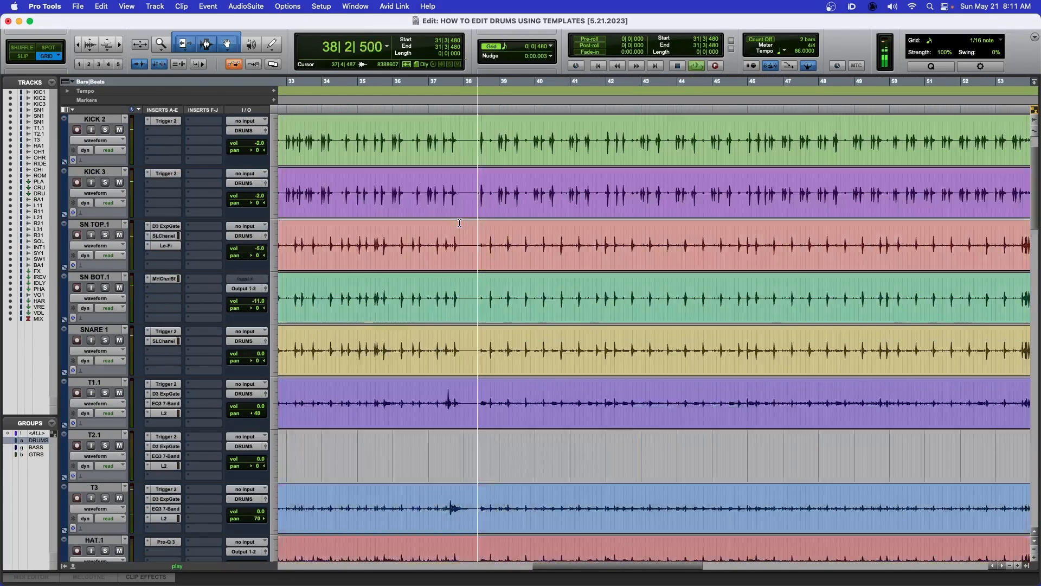
scroll(460, 222, "right", 2)
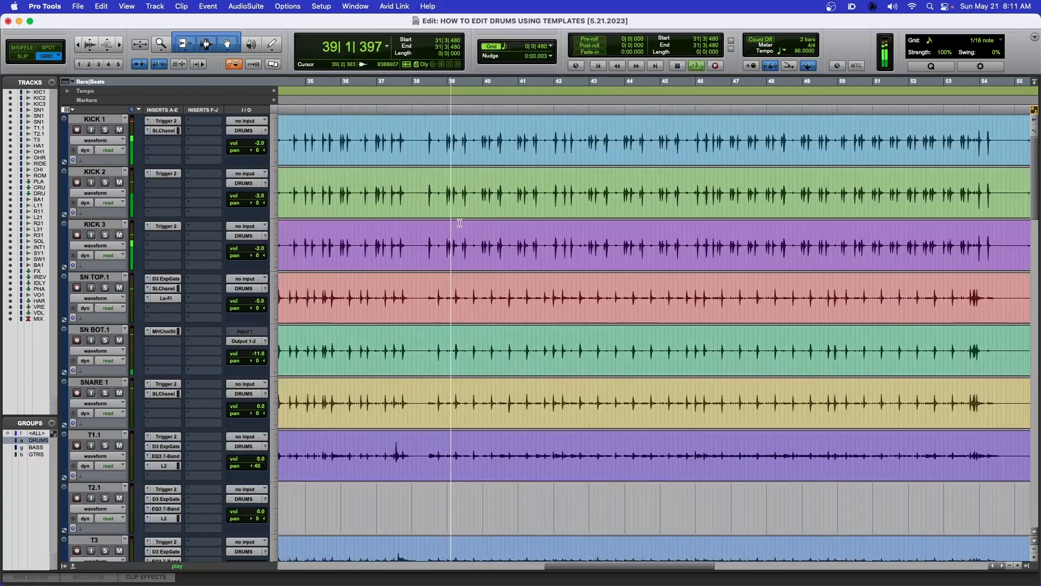
scroll(459, 222, "right", 2)
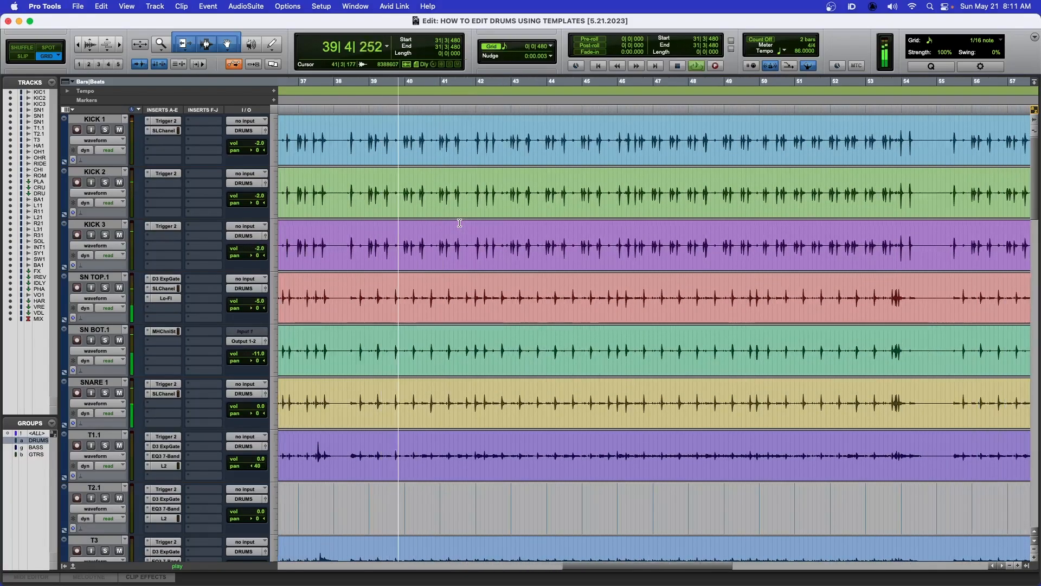
Look through the cymbal, room, bass, guitar, synth and effects tracks during playback, then show the whole song length again
scroll(459, 222, "down", 3)
scroll(460, 222, "down", 9)
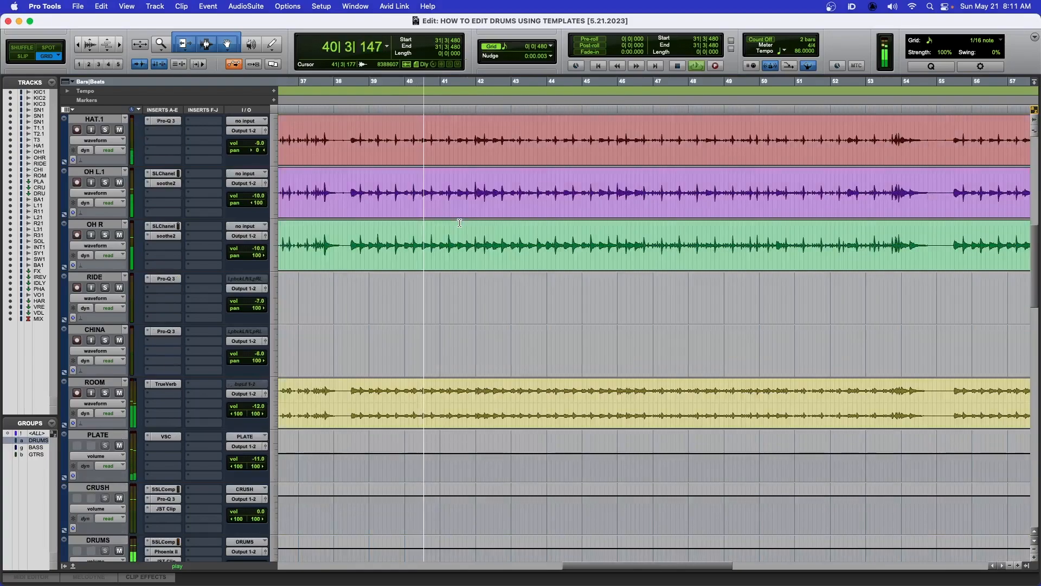
scroll(459, 222, "down", 6)
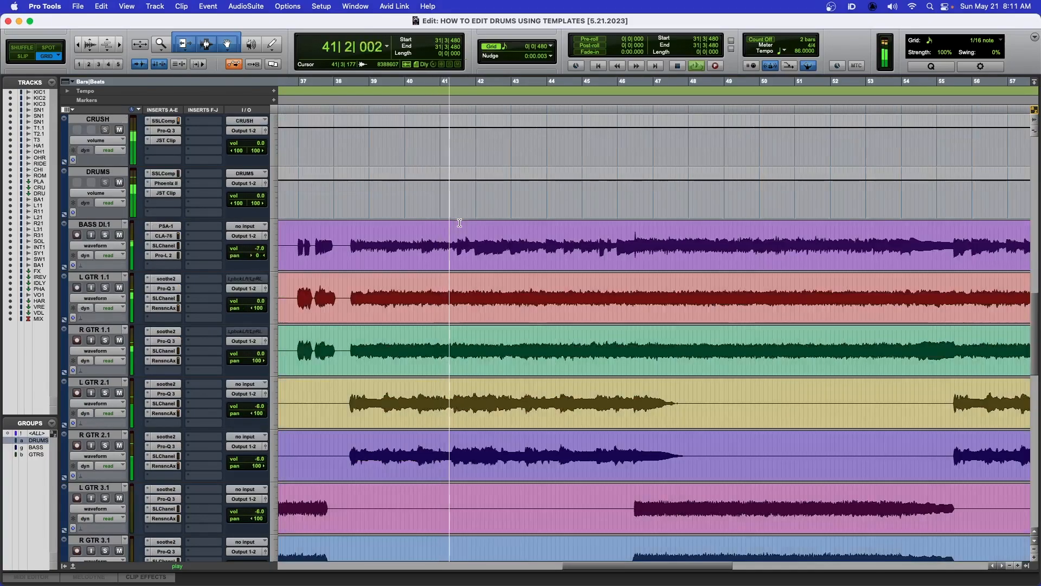
key("r")
key("r")
scroll(459, 222, "down", 13)
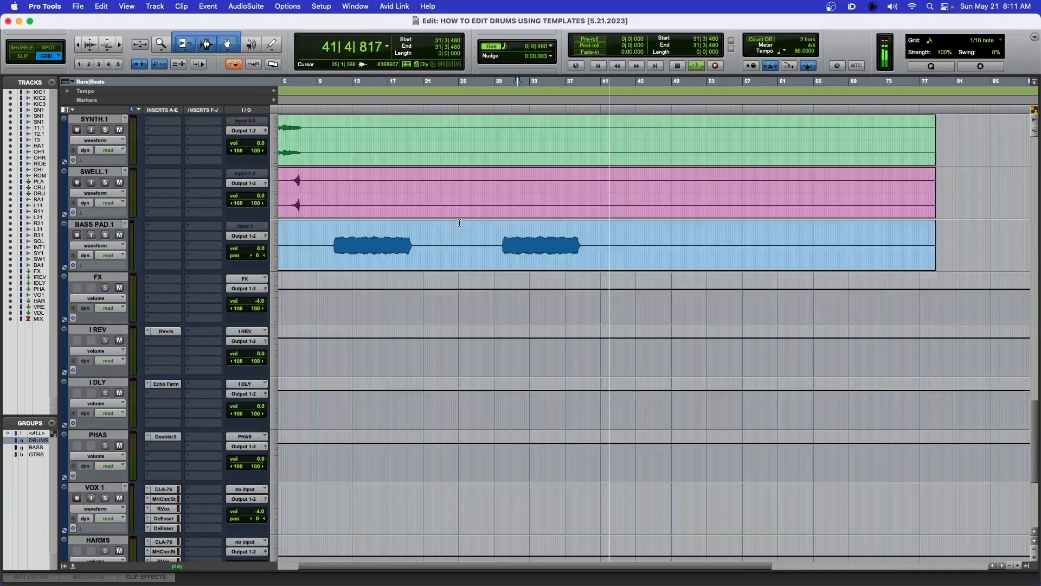
scroll(459, 222, "up", 20)
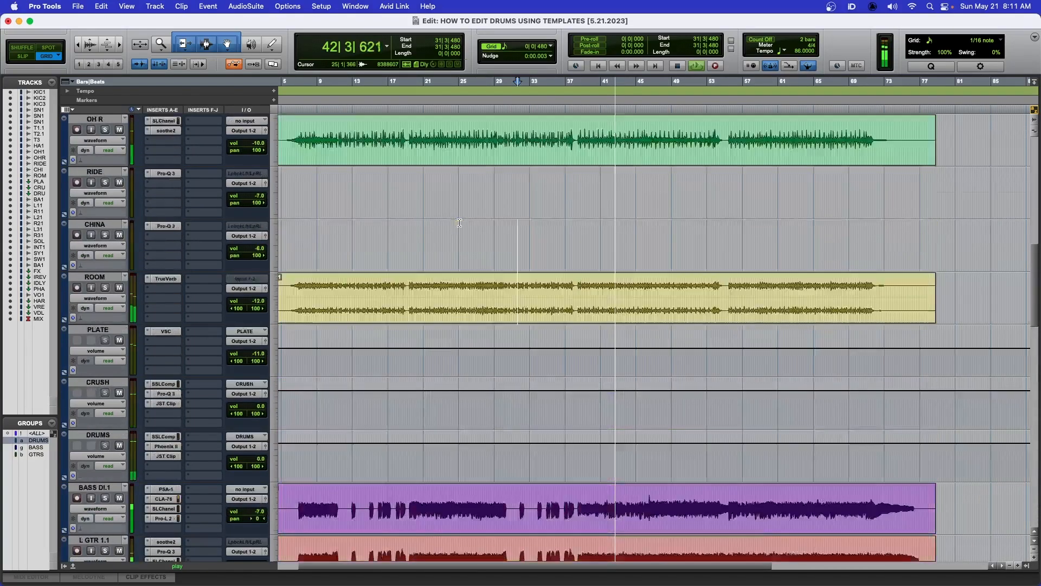
key("r")
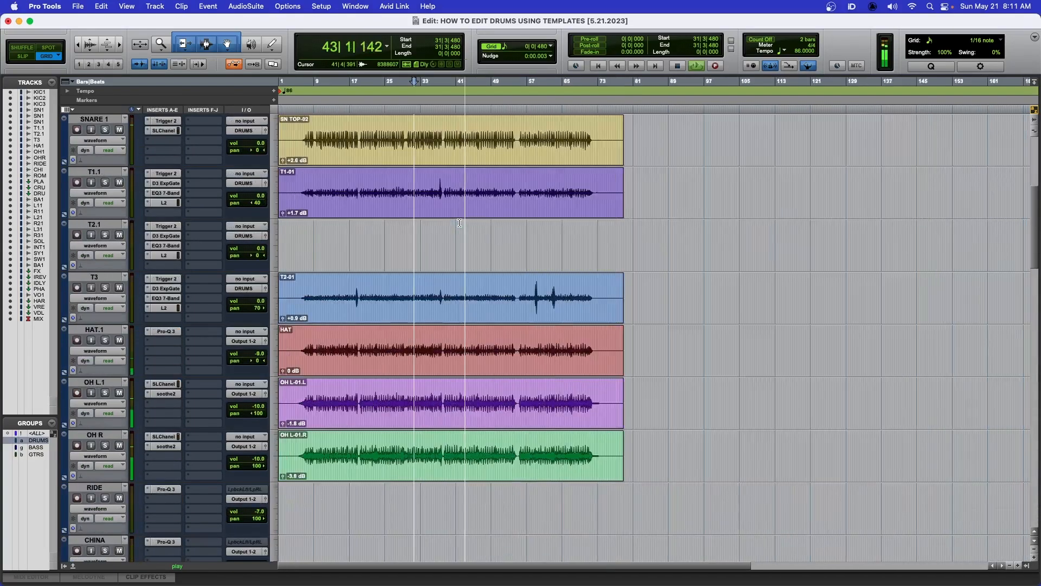
Solo the DRUMS group, save the session, listen to the drums and stop playback
left_click(106, 130)
key("super+s")
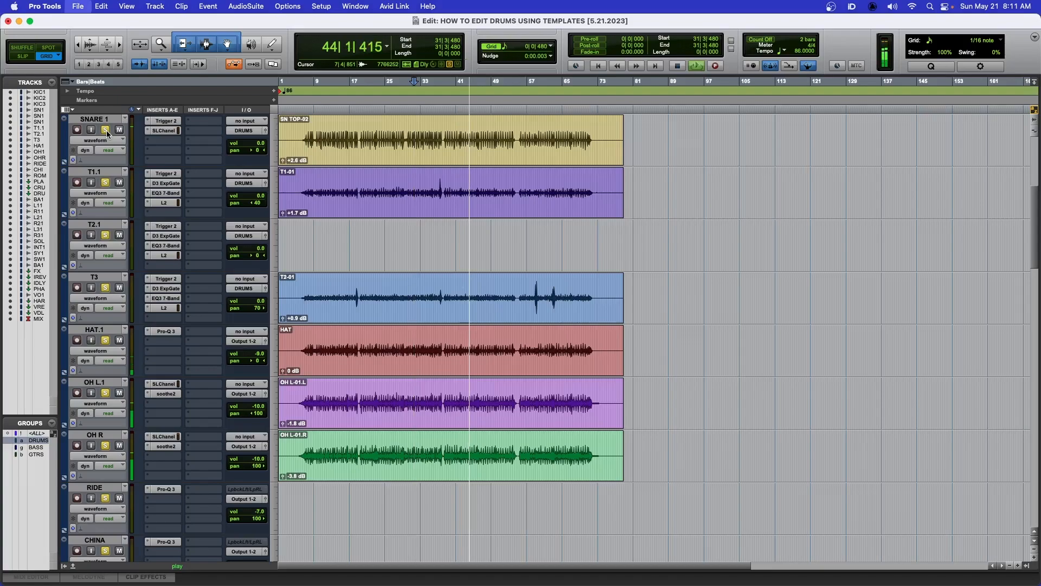
scroll(353, 140, "up", 5)
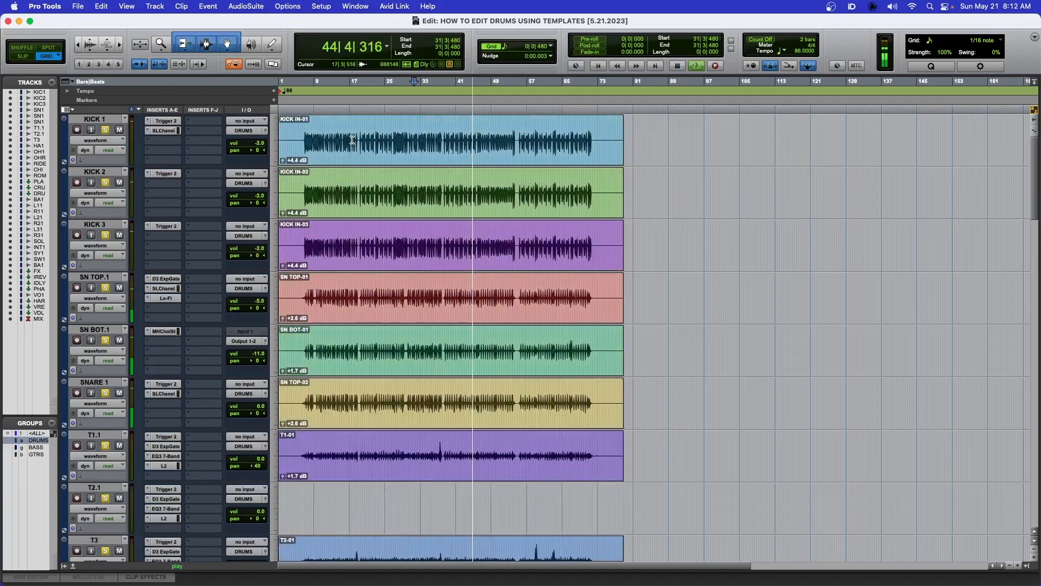
key("space")
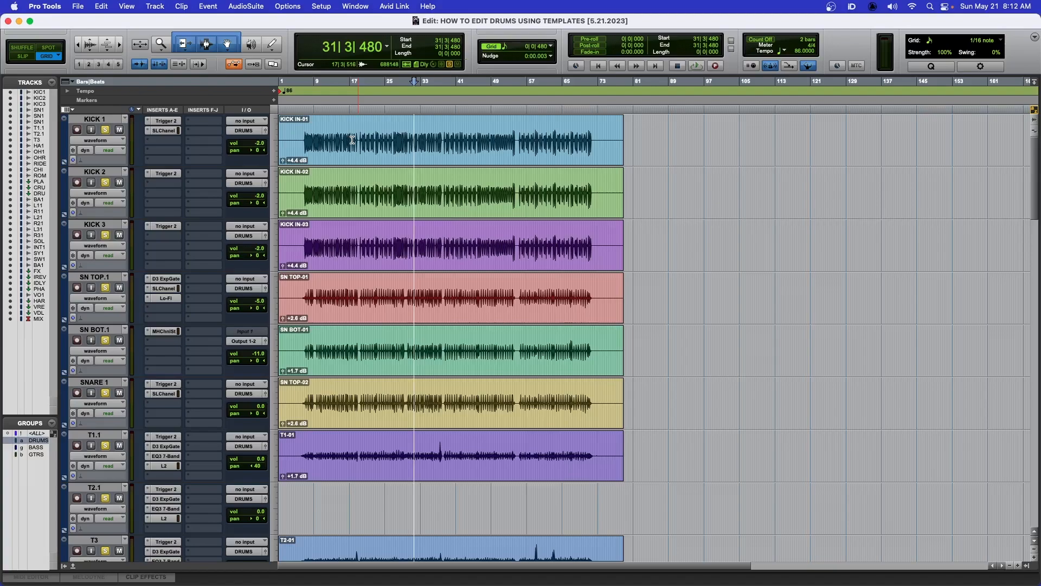
Switch to the Mix window, unsolo the drum group and solo only the KICK 1 track
key("super+equal")
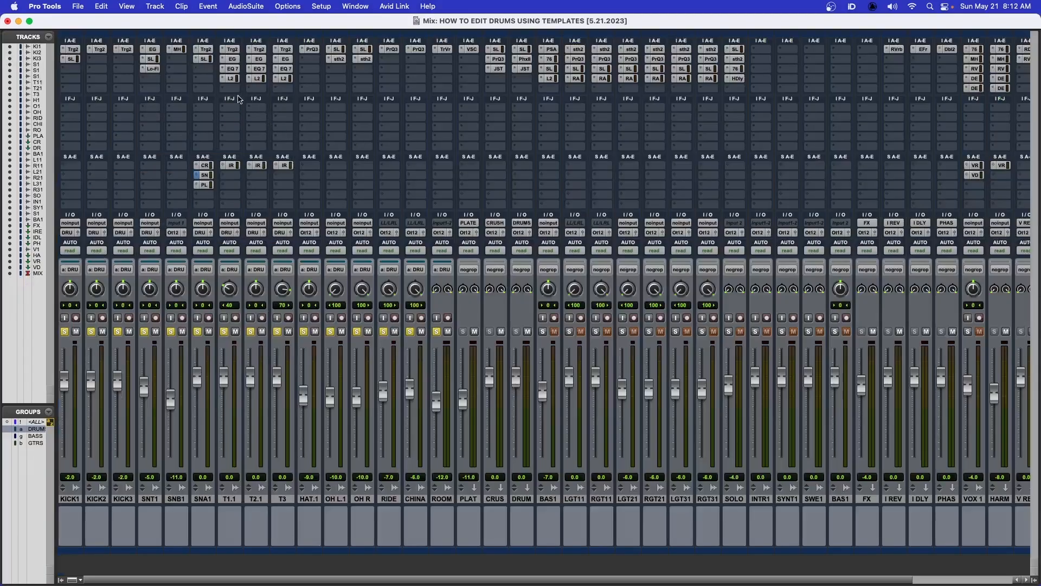
left_click(64, 331)
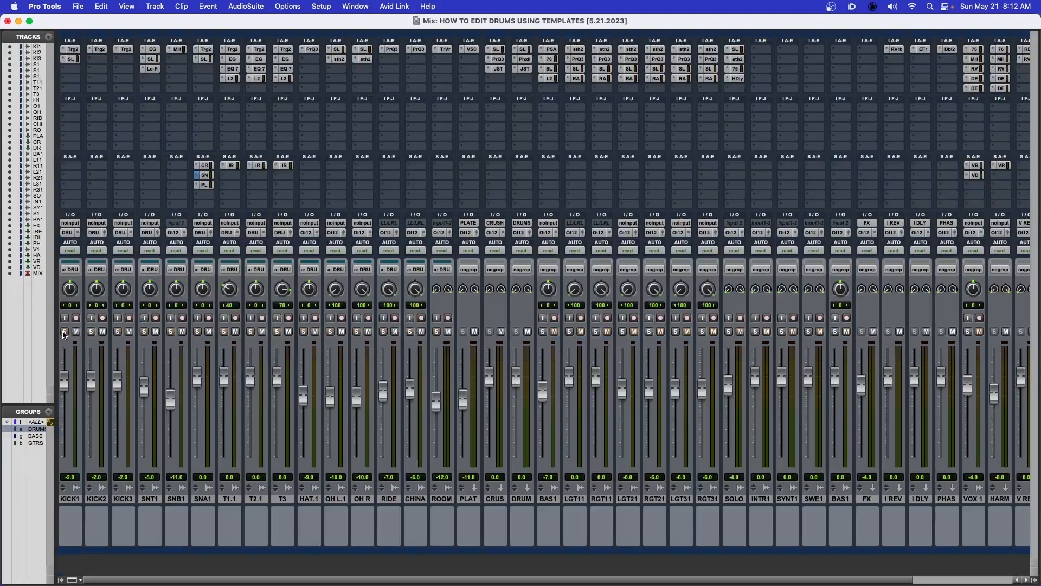
left_click(70, 499)
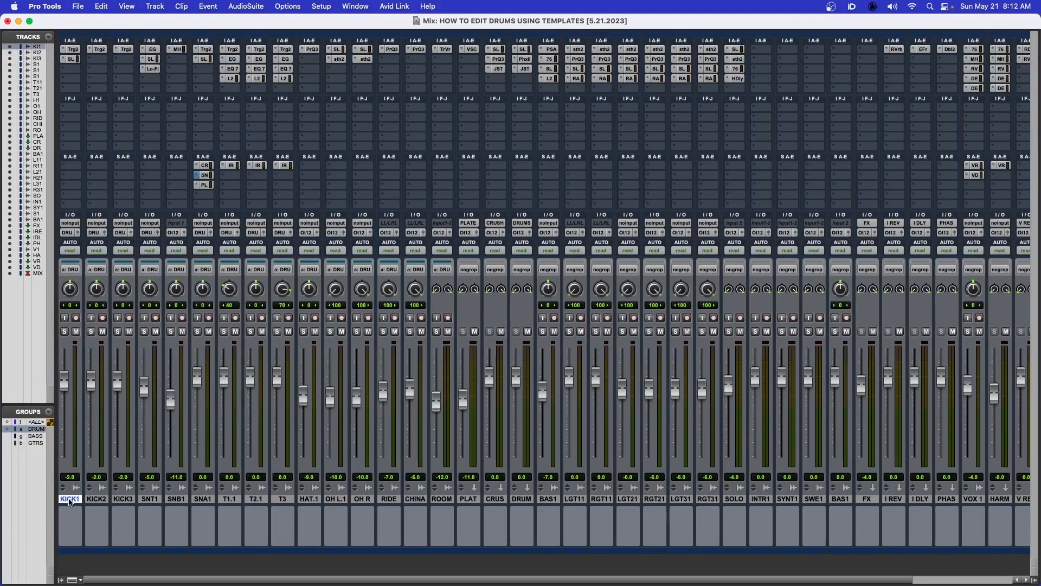
left_click(65, 331)
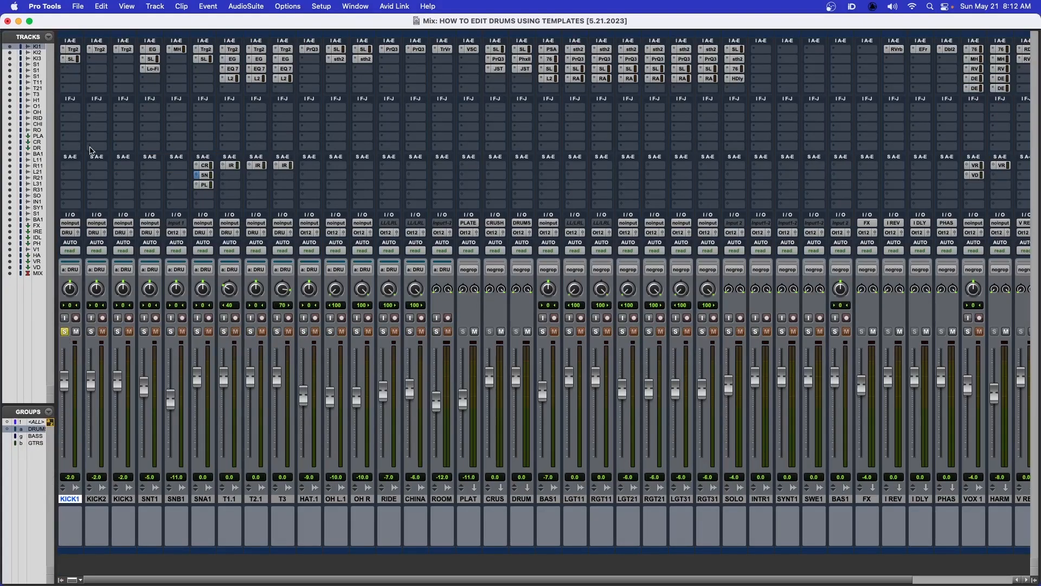
Open the Trigger 2 plug-in on KICK 1 and set its Detail to 34
left_click(72, 51)
left_click_drag(502, 67, 478, 70)
left_click_drag(771, 228, 771, 230)
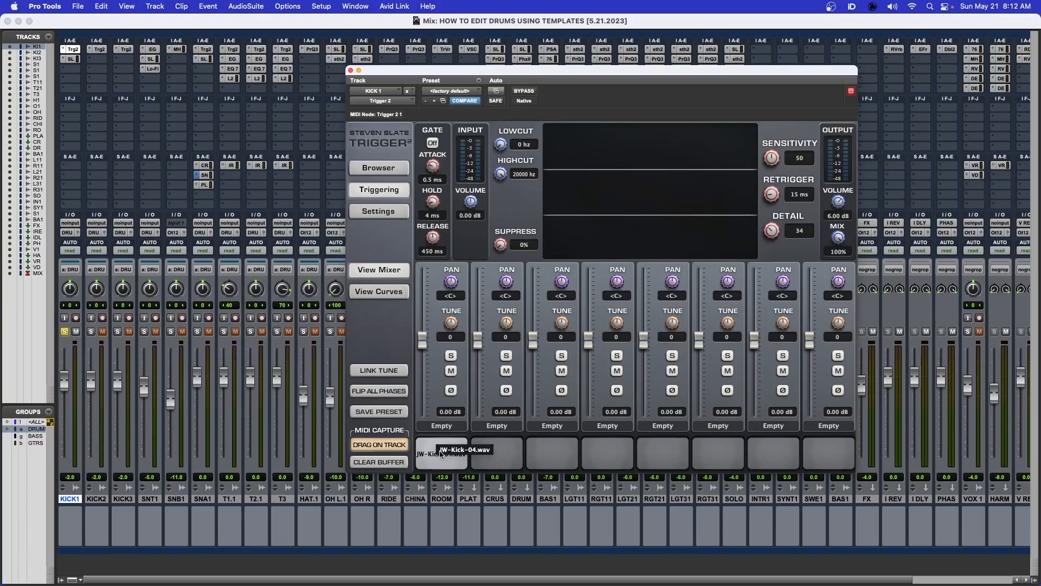
Open the SSLChannel plug-in on KICK 1, compare the kick with it bypassed and active, and close it
left_click(72, 59)
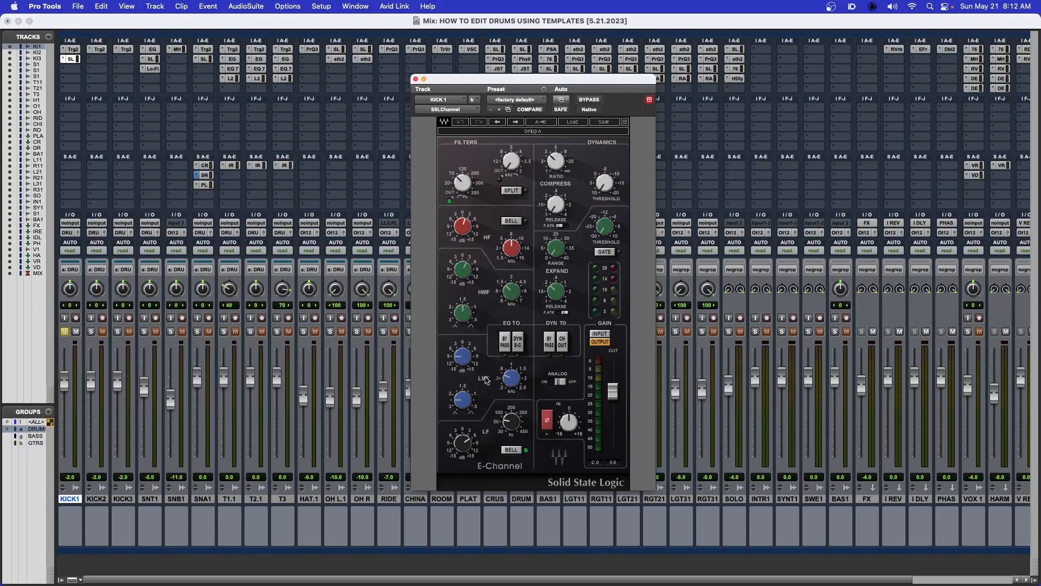
left_click_drag(505, 81, 516, 80)
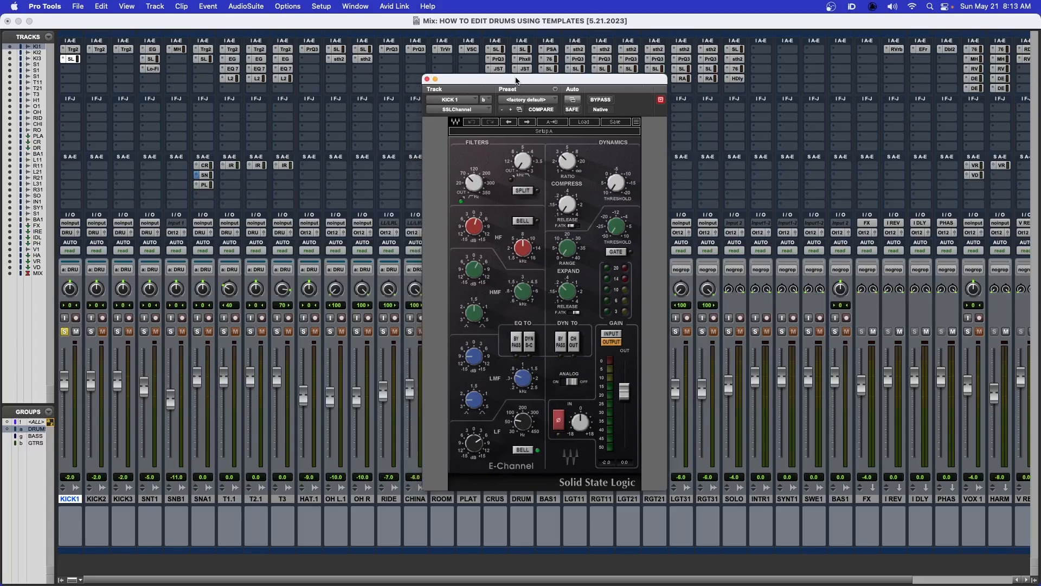
left_click(601, 100)
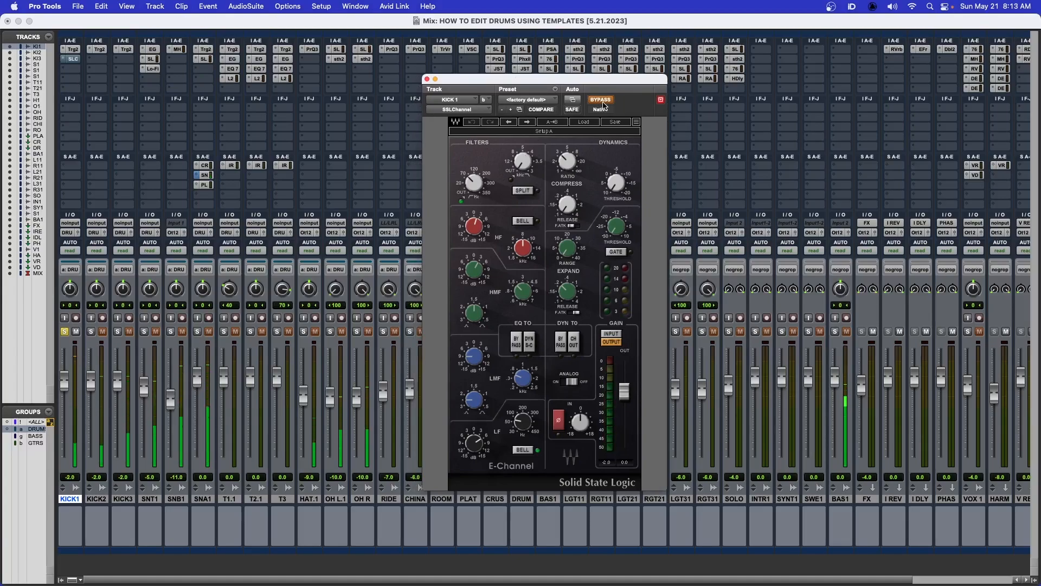
left_click(601, 101)
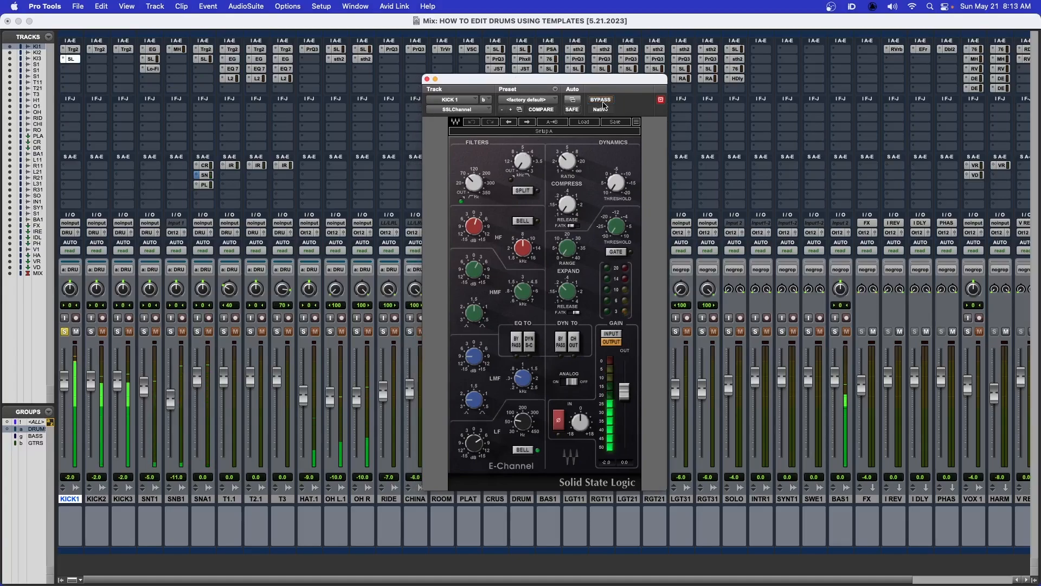
left_click(427, 79)
Solo KICK 2 instead of KICK 1 and set Detail to 35 in its Trigger 2 plug-in while playing the track
left_click(65, 331)
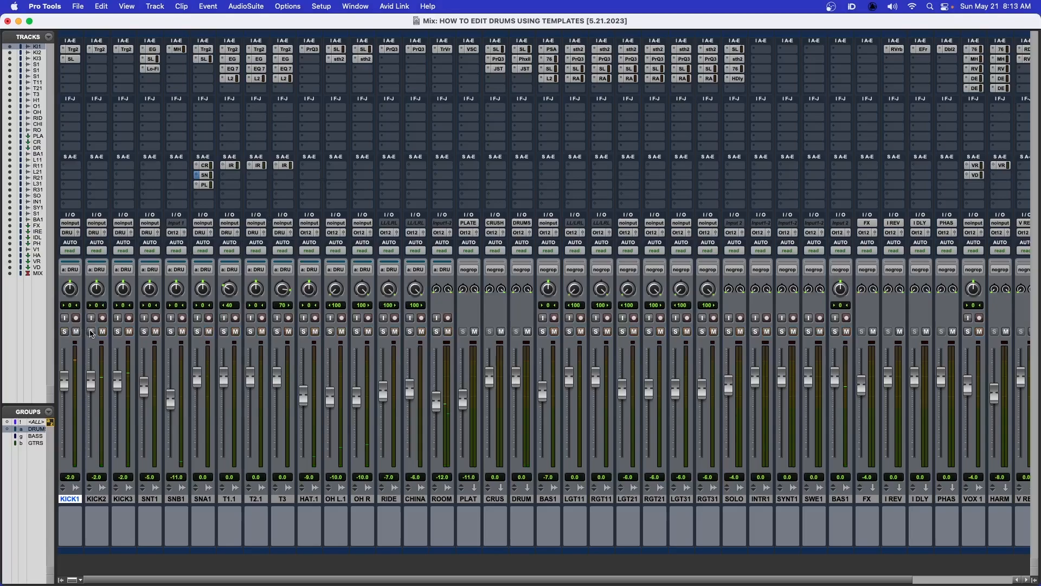
left_click(91, 332)
left_click(97, 52)
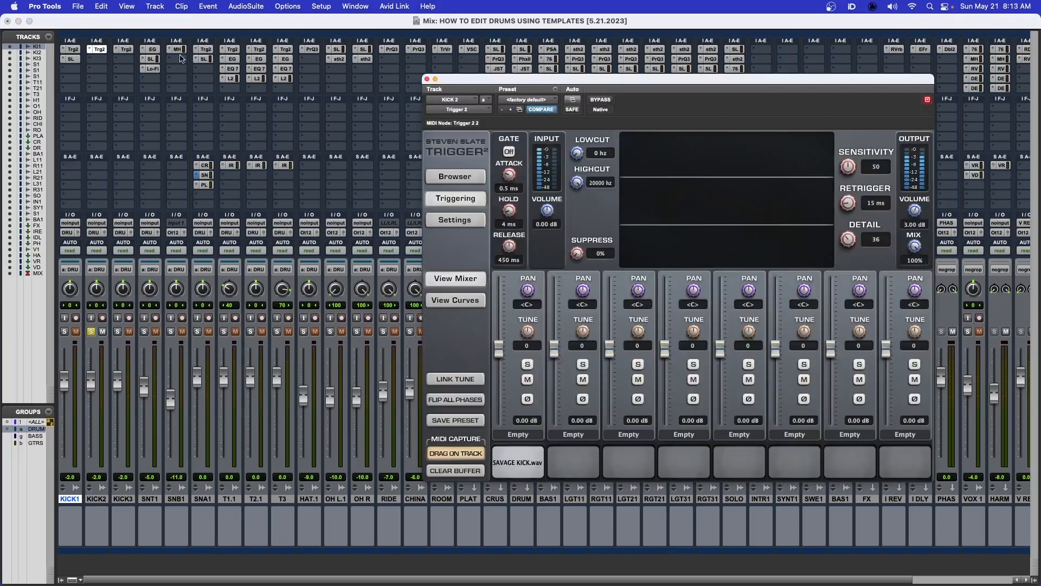
left_click_drag(523, 77, 422, 70)
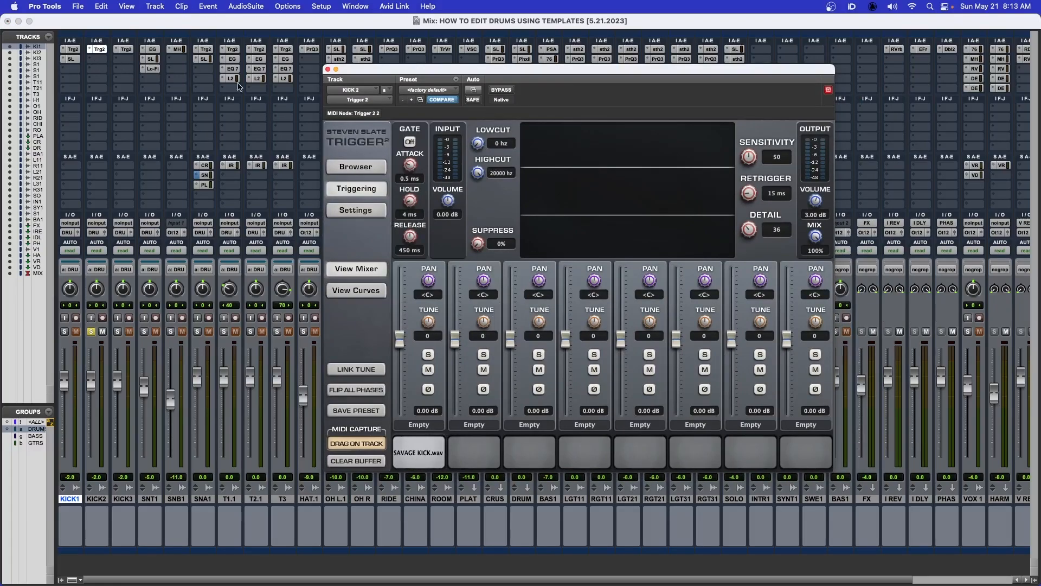
left_click_drag(449, 70, 447, 77)
key("space")
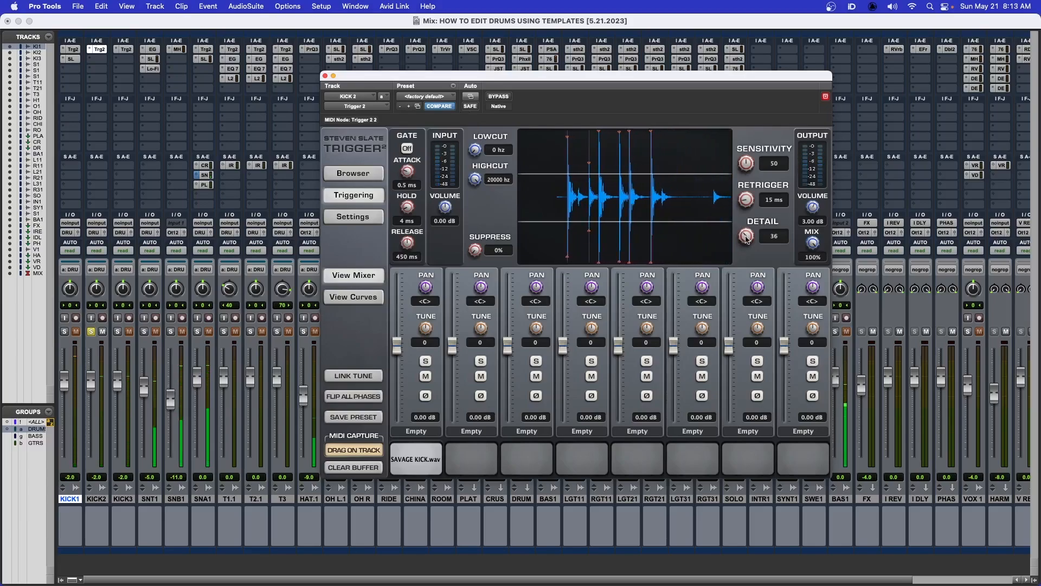
left_click_drag(746, 238, 747, 239)
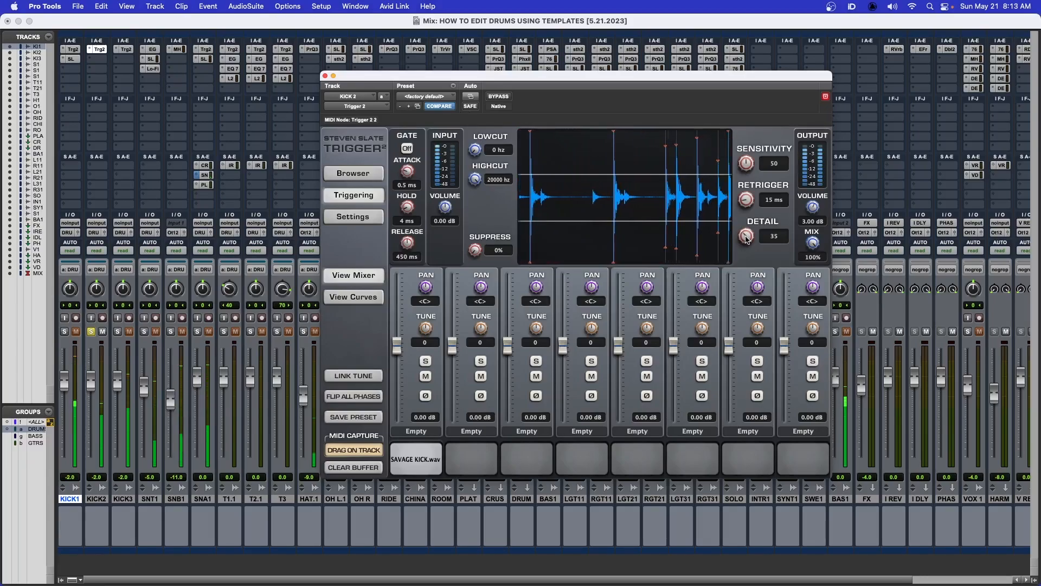
key("space")
Show the sample curves in KICK 2's Trigger 2 plug-in and listen to the soloed track
left_click_drag(555, 76, 545, 72)
left_click(343, 294)
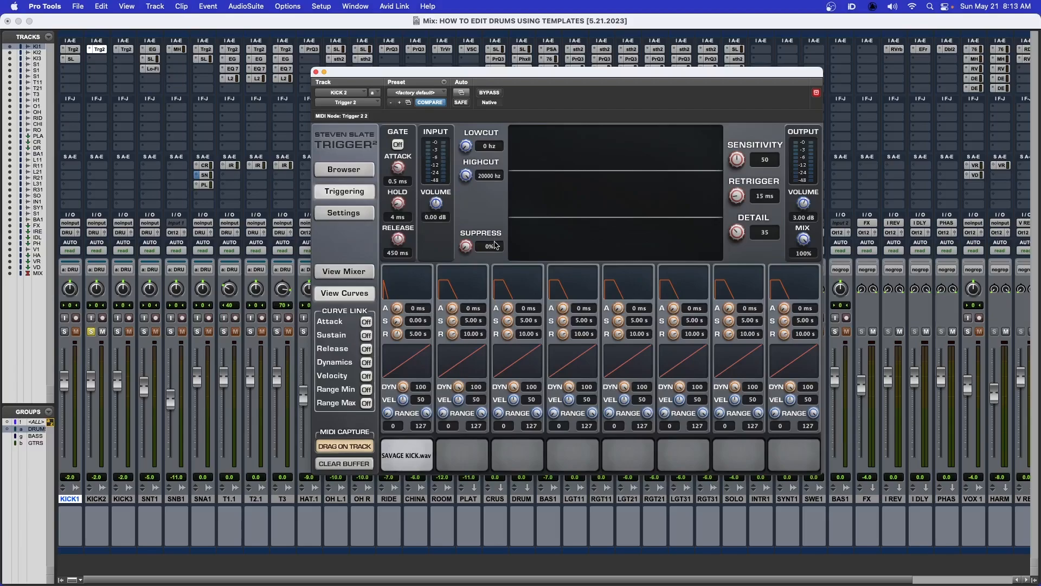
key("space")
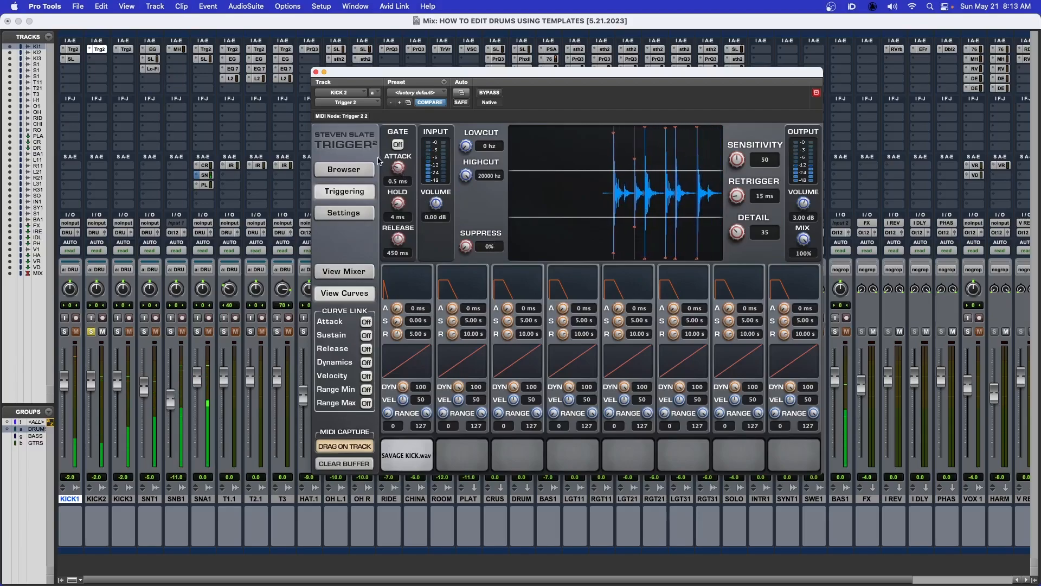
Solo KICK 3 instead of KICK 2 and fine-tune the Detail in its Trigger 2 plug-in during playback
left_click(92, 333)
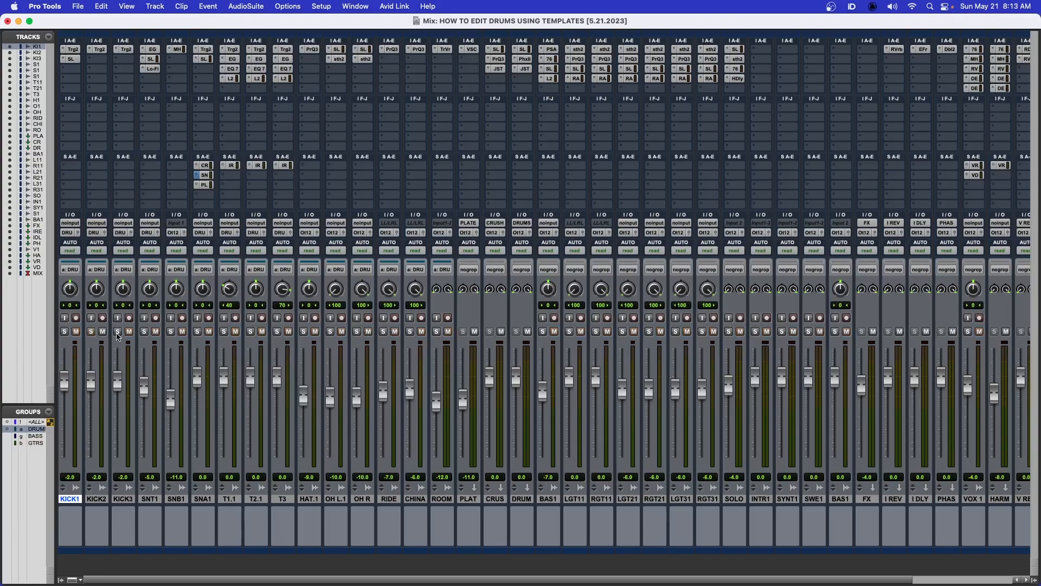
left_click(118, 332)
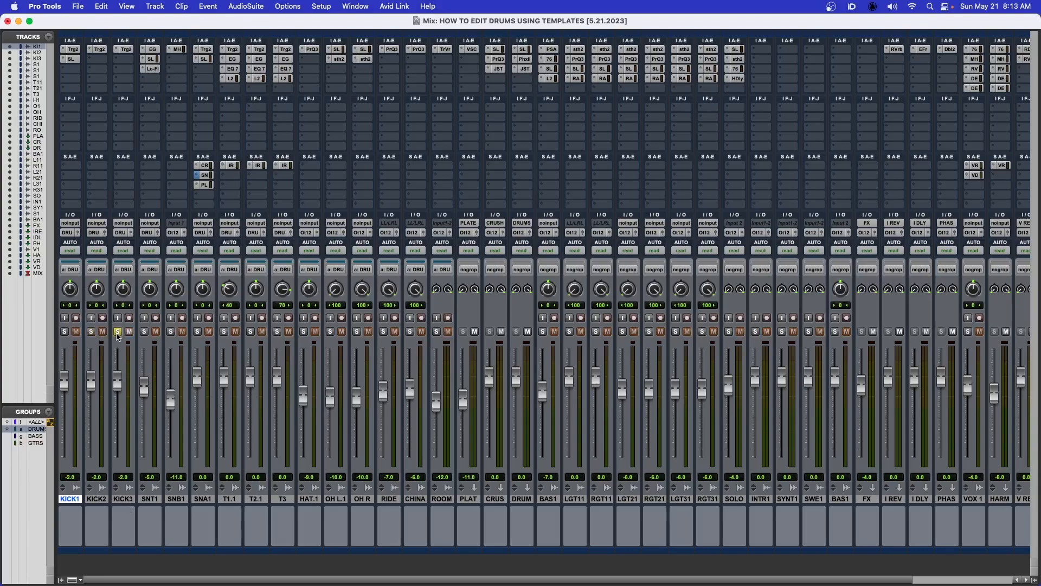
left_click(125, 49)
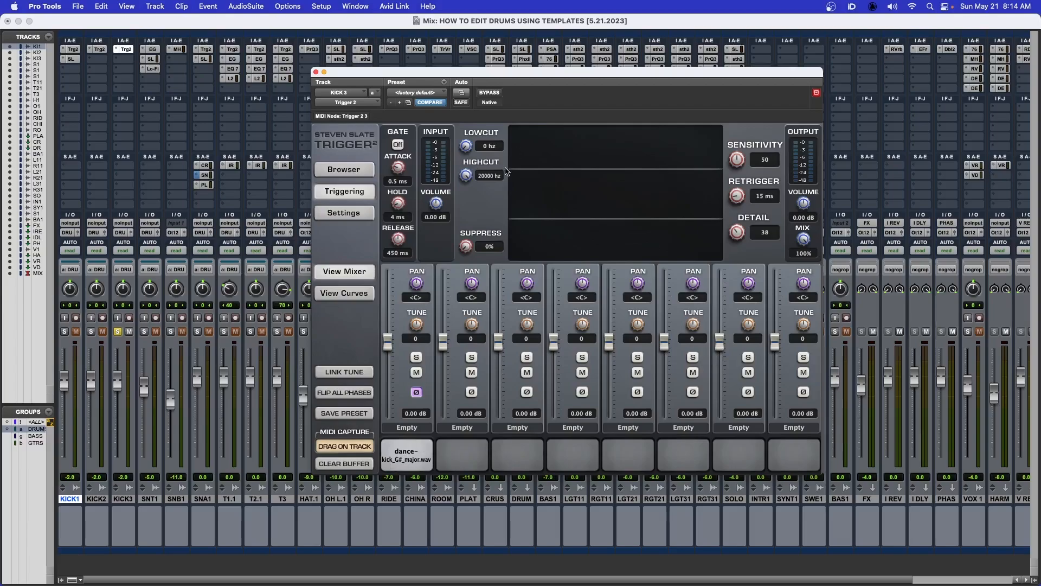
key("space")
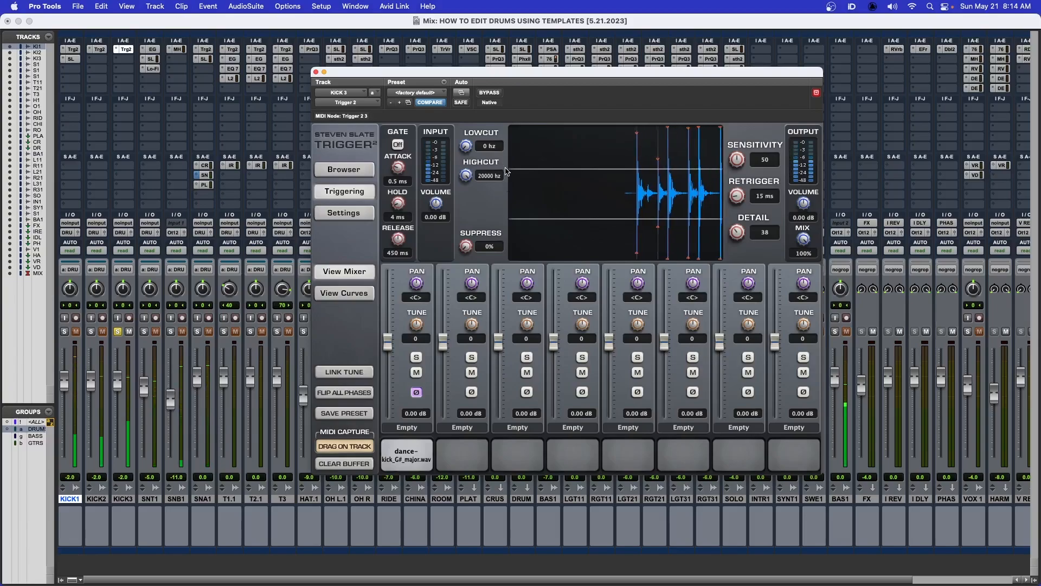
left_click_drag(736, 231, 736, 234)
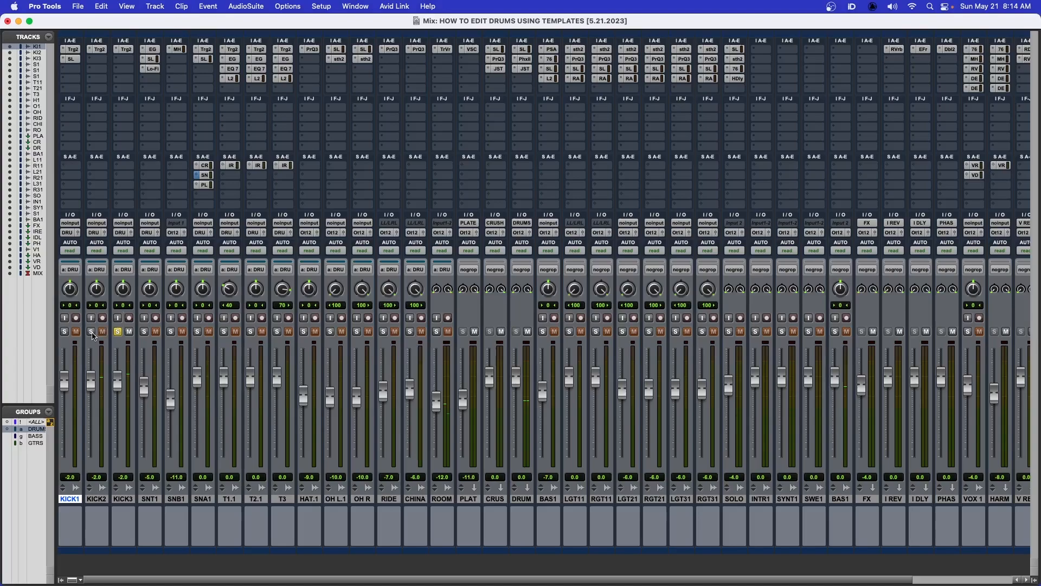
Add KICK 2 and KICK 1 to the solo and play all three kick tracks together
left_click(91, 332)
left_click(65, 332)
key("space")
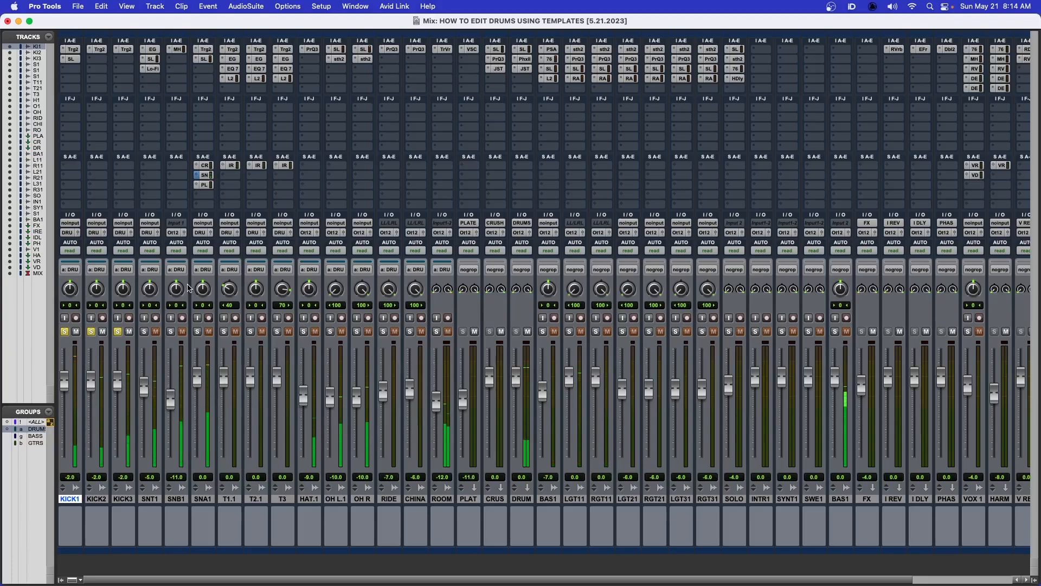
Stop the kick playback, solo the snare top track and check its Dyn3 Expander/Gate during playback
key("space")
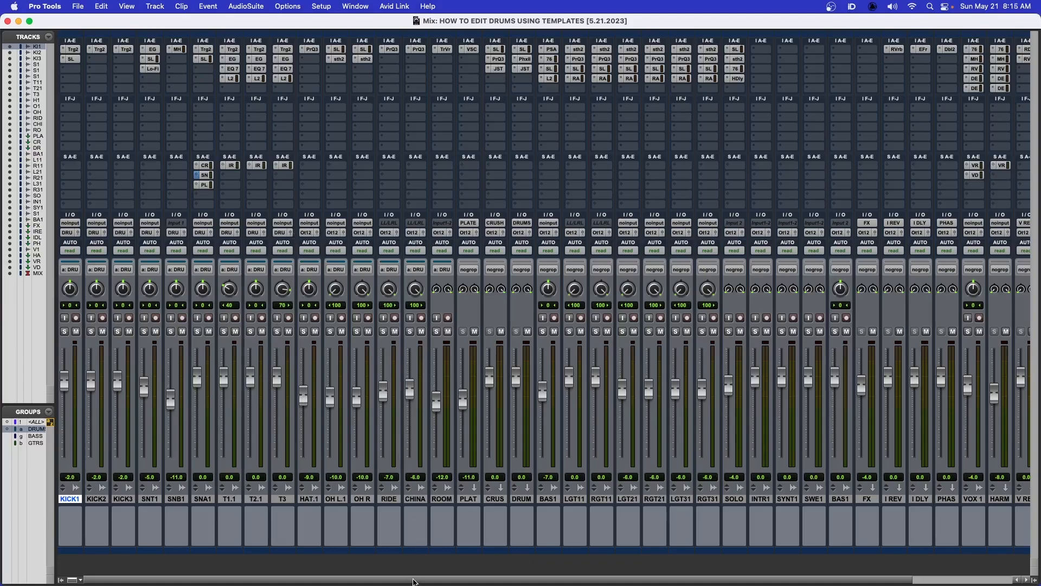
left_click_drag(414, 581, 523, 583)
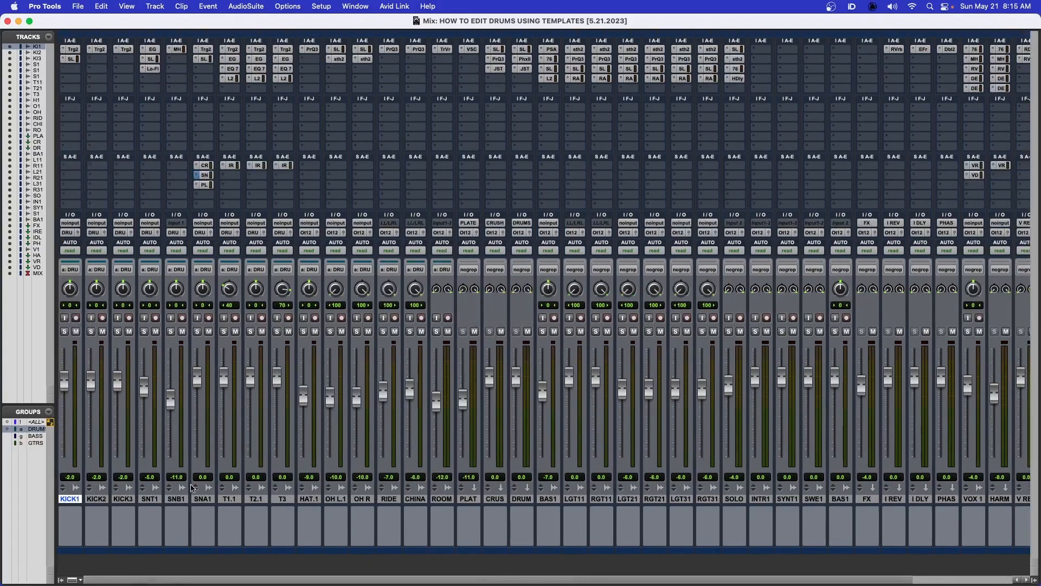
left_click(152, 500)
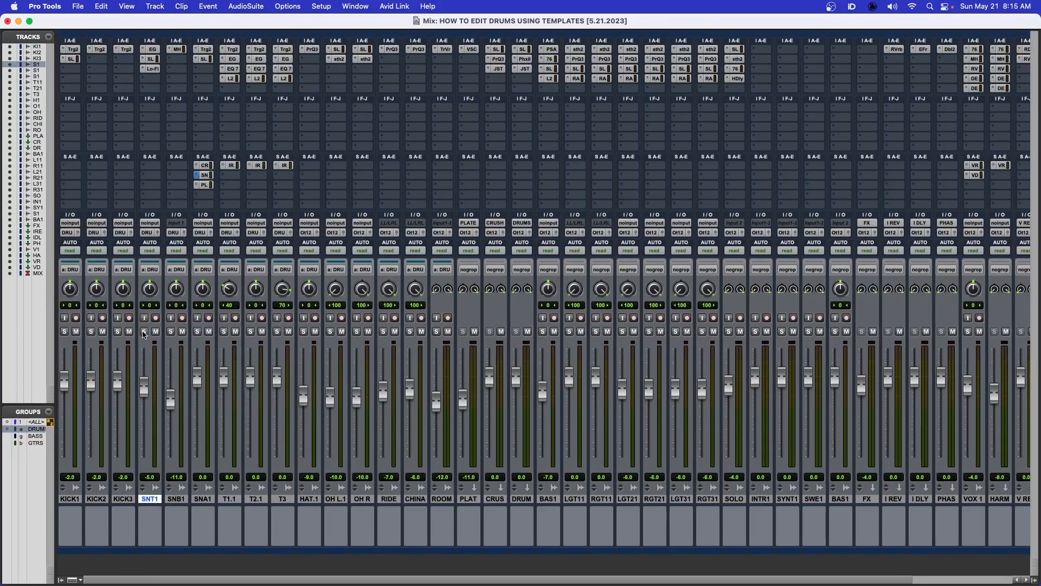
left_click(144, 332)
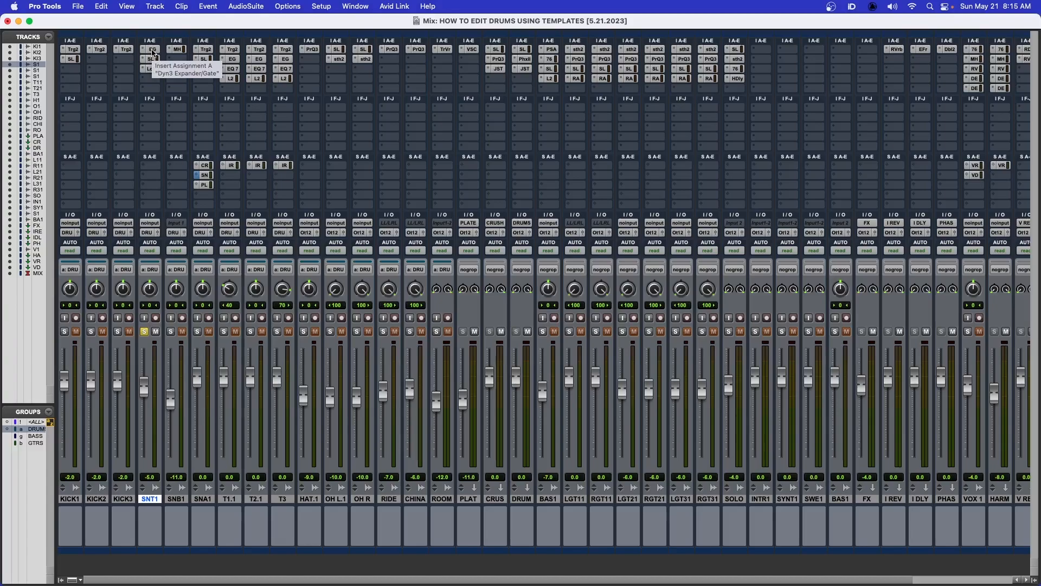
key("space")
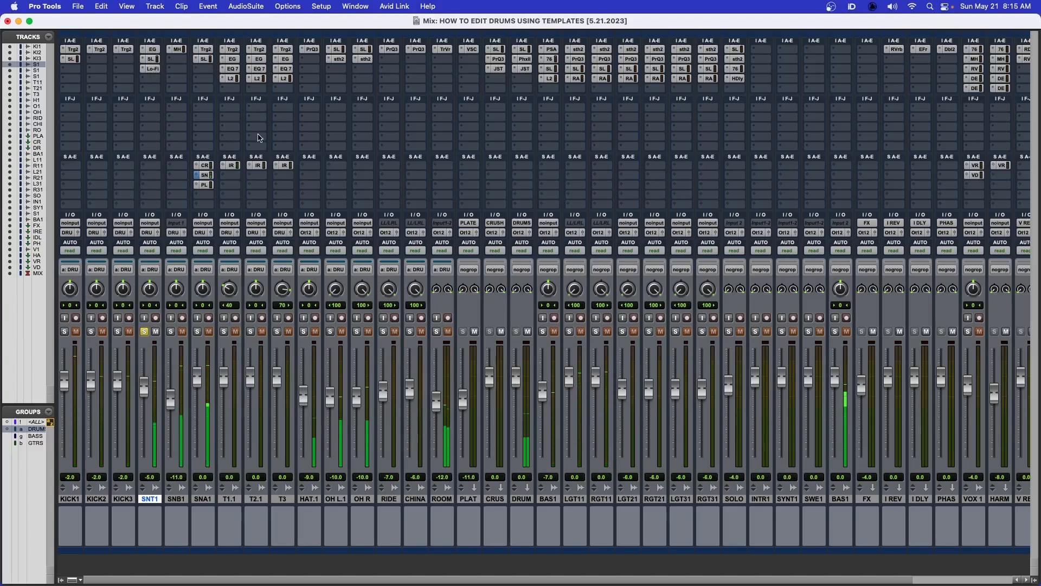
left_click(153, 49)
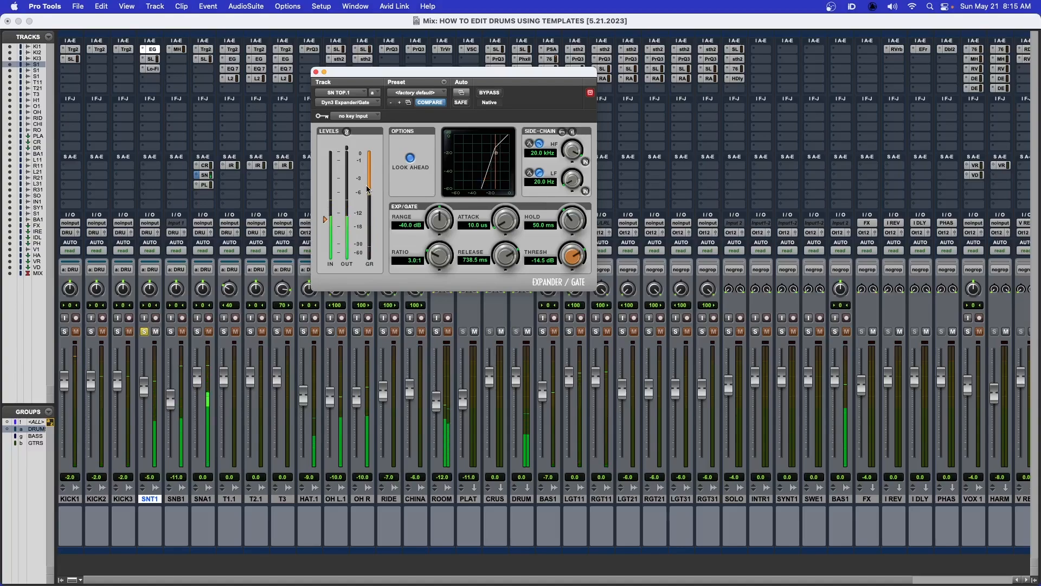
key("space")
Open the SSLChannel plug-in on the snare top track and examine its EQ and dynamics settings
left_click(151, 59)
left_click_drag(390, 74, 479, 56)
key("space")
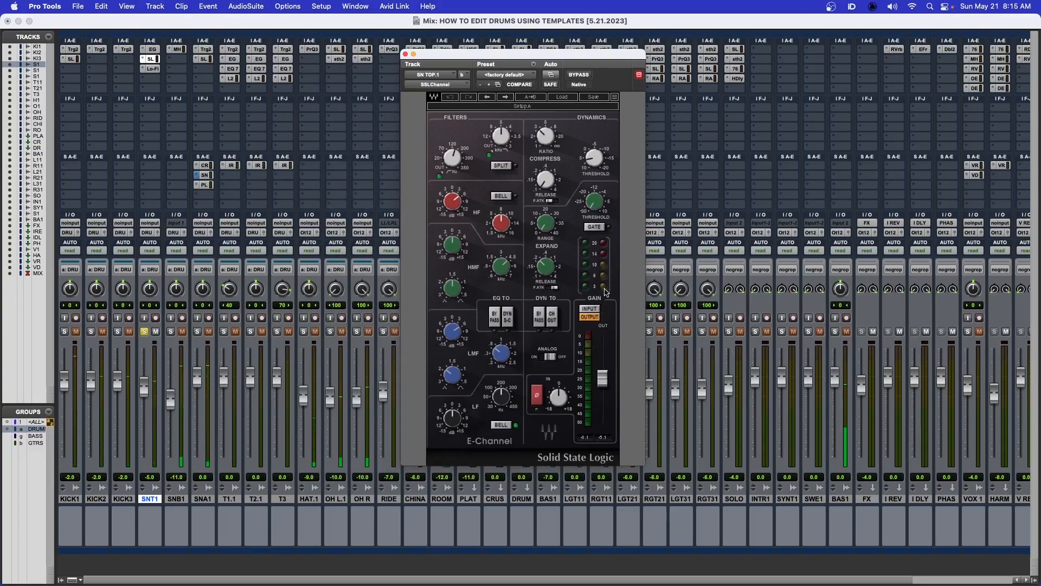
Compare the snare top's Lo-Fi plug-in bypassed and active during playback, then close its window
left_click(150, 69)
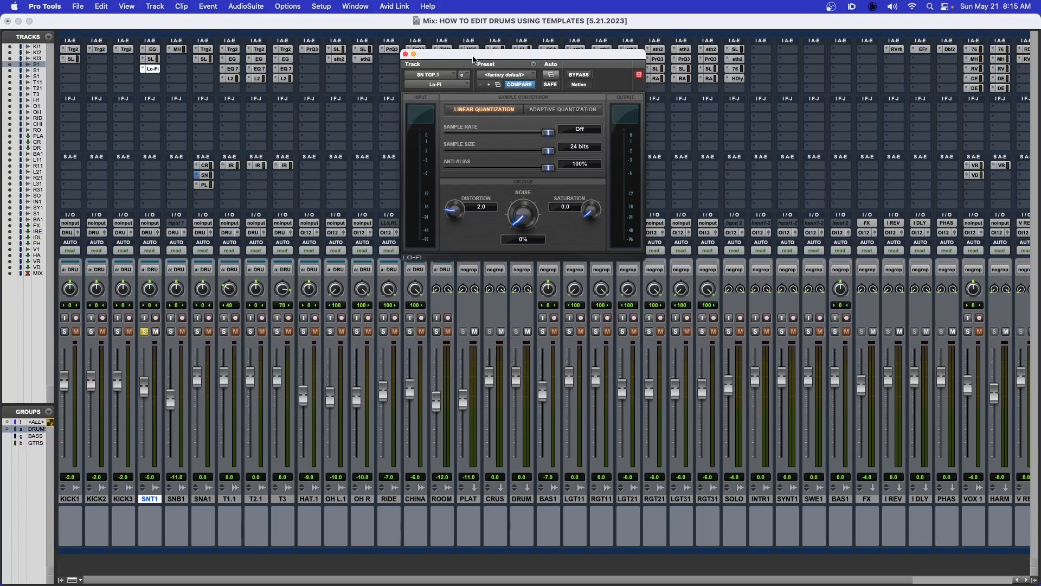
left_click_drag(473, 60, 478, 144)
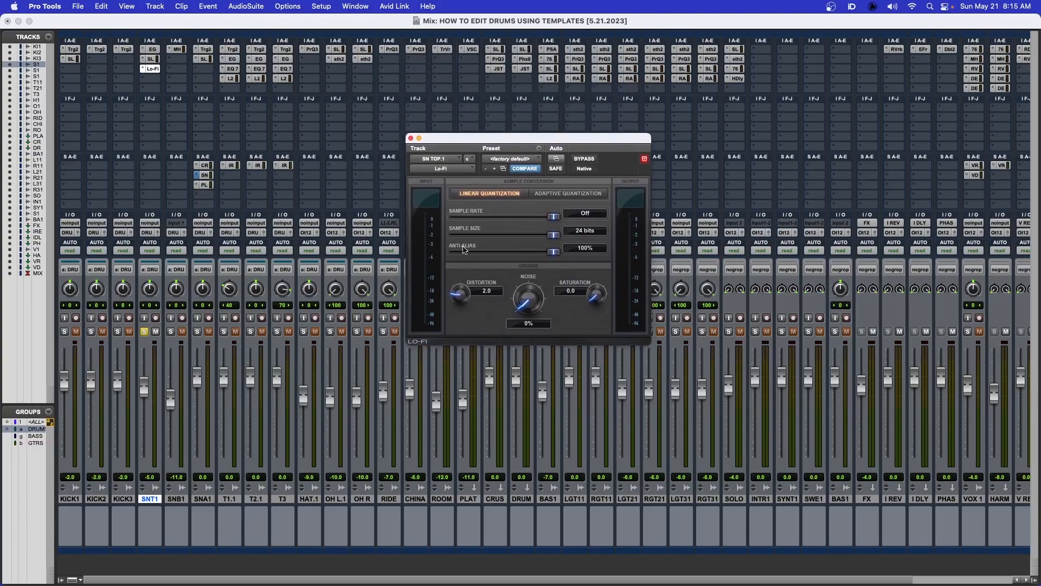
key("space")
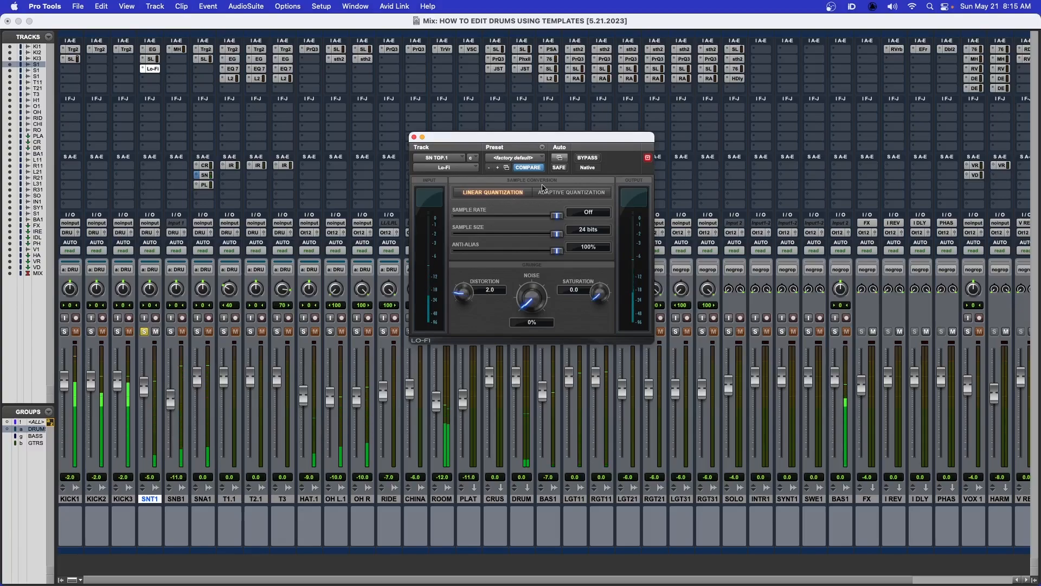
left_click(588, 159)
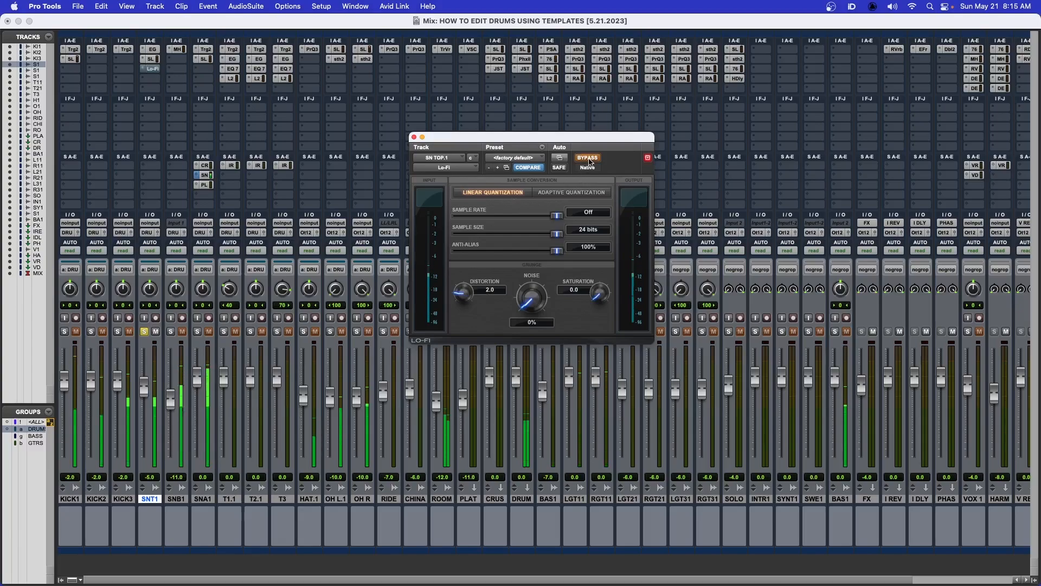
left_click(589, 162)
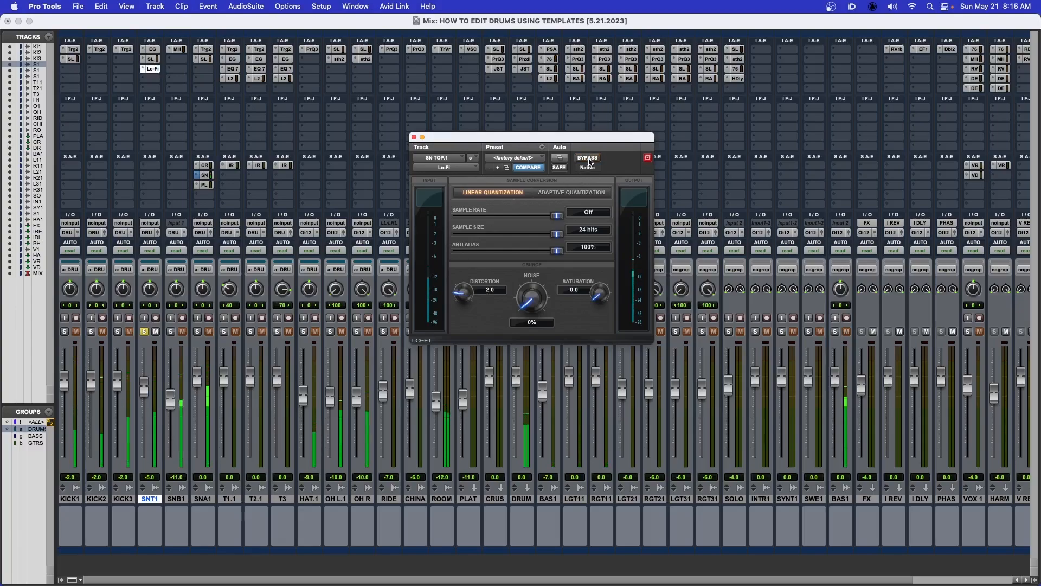
left_click(414, 137)
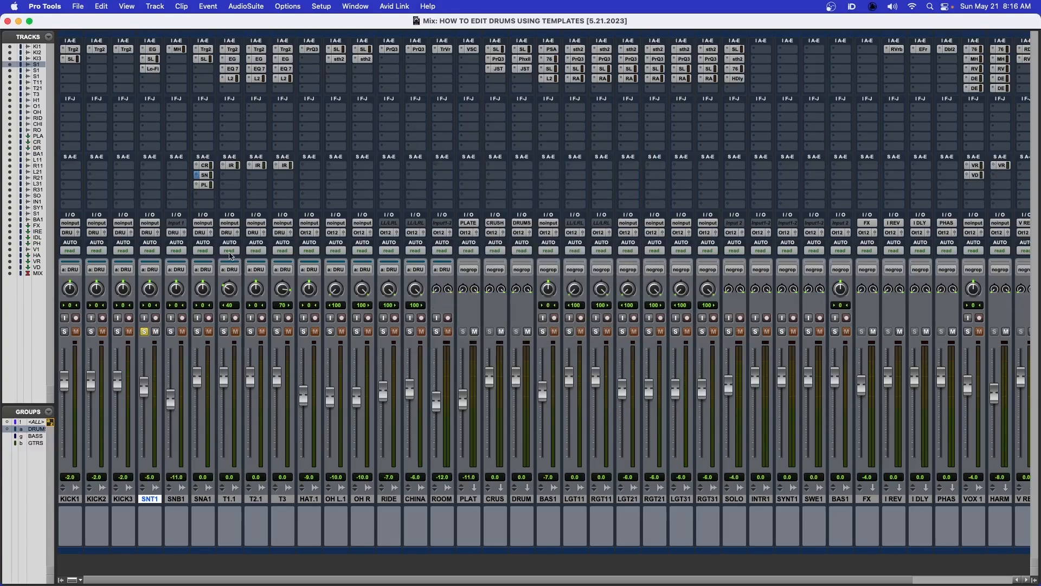
Solo the snare bottom track, check its MH ChannelStrip during playback, then close the plug-in and clear the solo
left_click(170, 332)
left_click(177, 49)
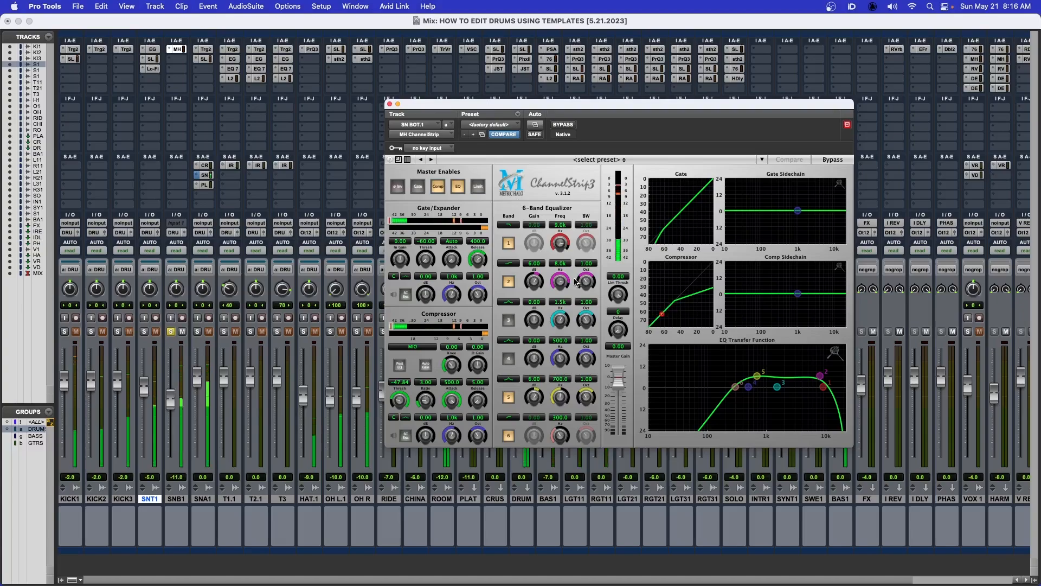
left_click(389, 103)
key("space")
left_click(171, 332)
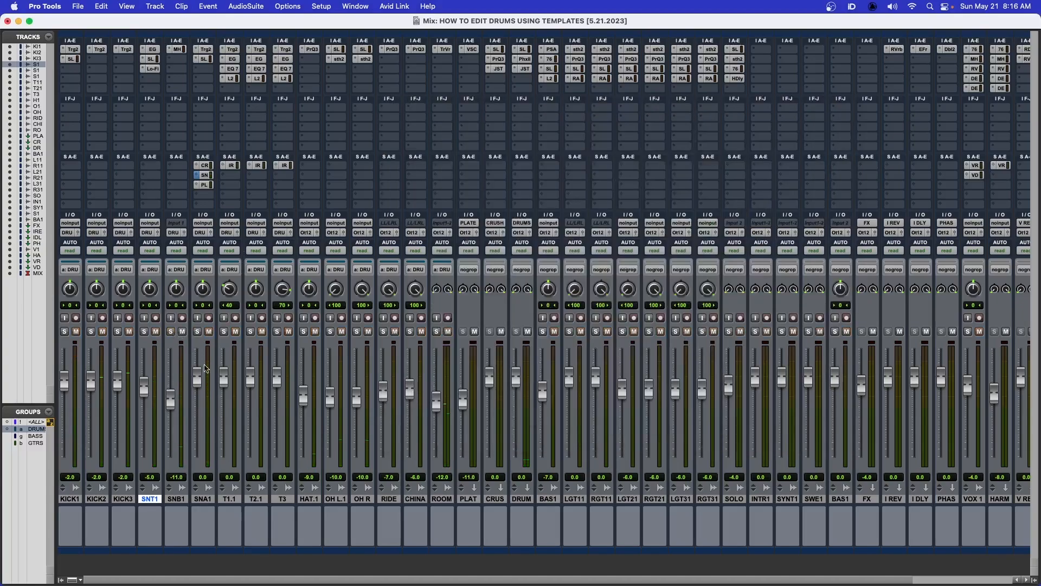
Solo SNARE 1 and check the triggering in its Trigger 2 plug-in during playback
left_click(198, 332)
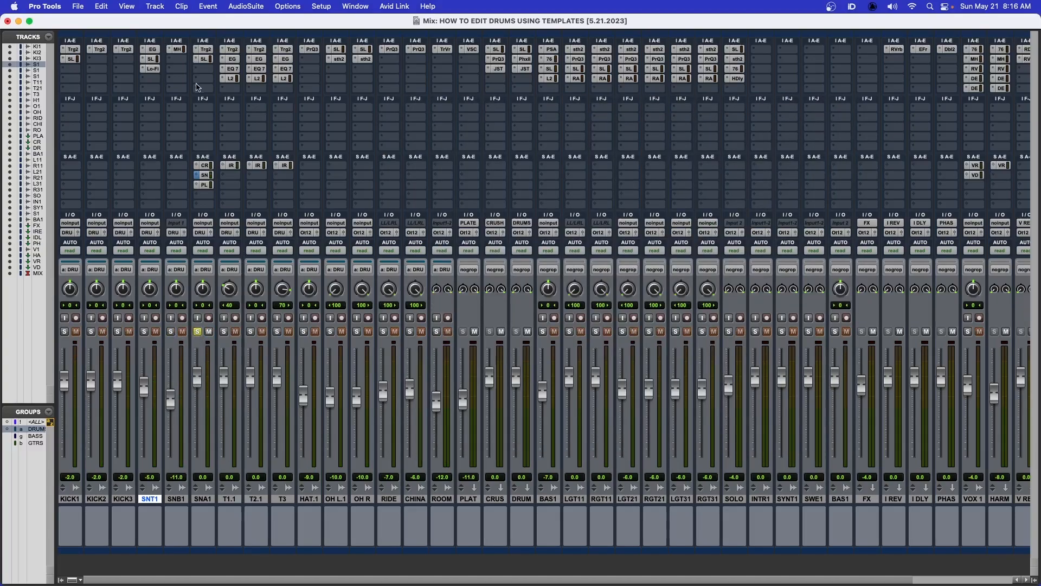
left_click(208, 53)
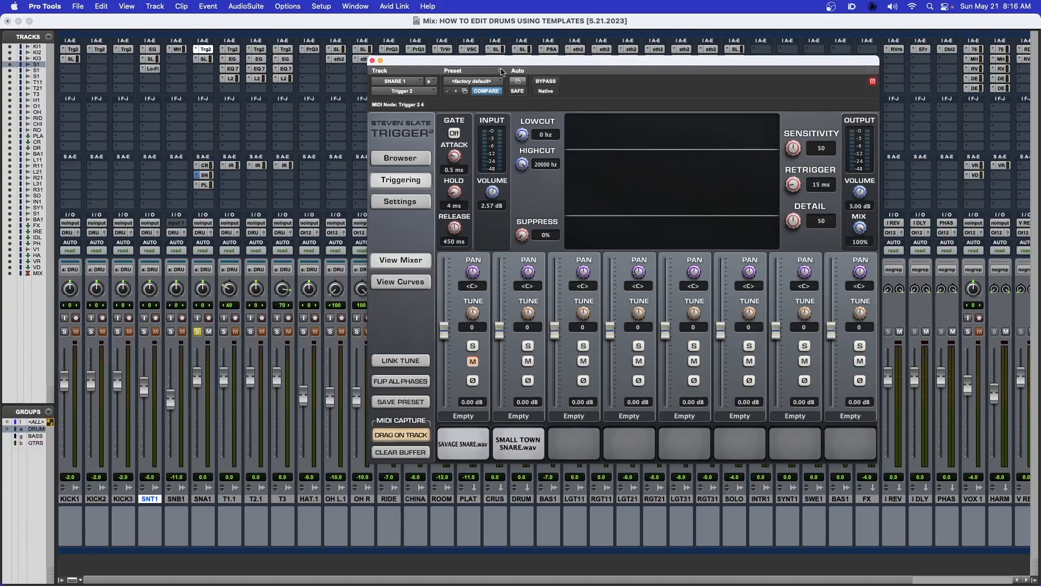
left_click_drag(508, 63, 540, 60)
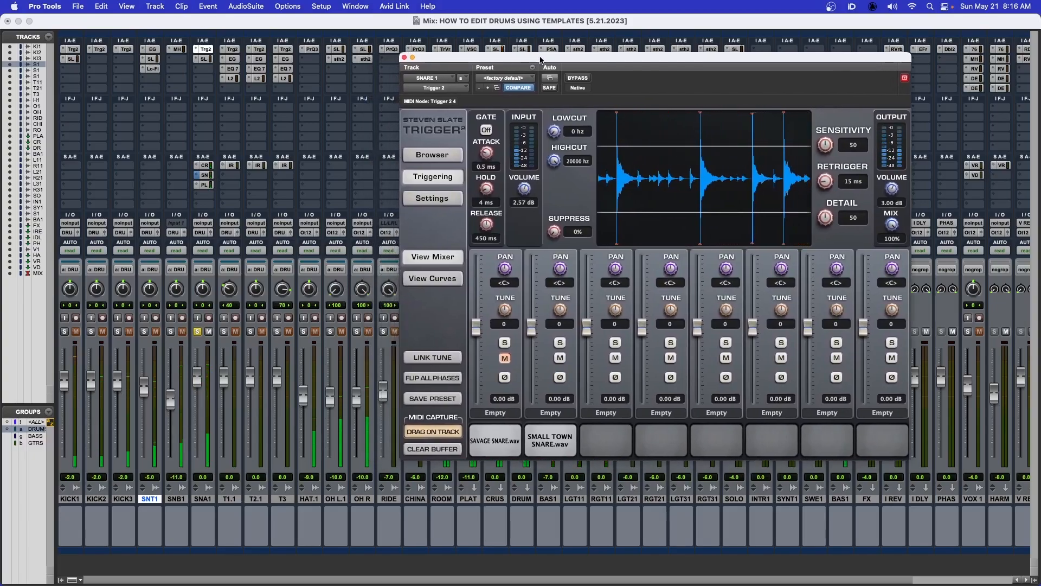
Open SNARE 1's SSLChannel plug-in and compare it bypassed and active
left_click(201, 59)
left_click_drag(445, 57, 492, 57)
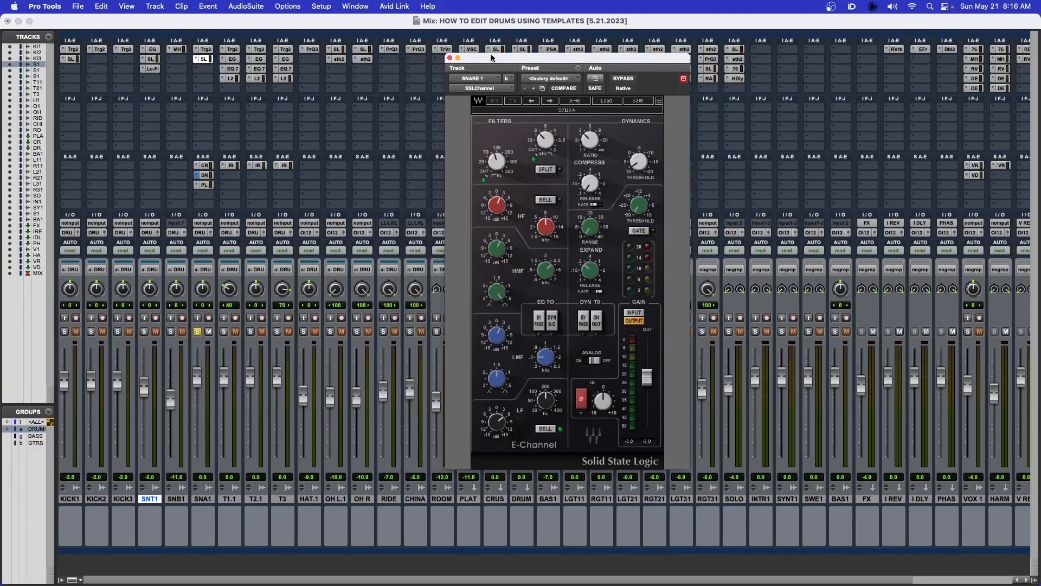
left_click(622, 79)
left_click(625, 81)
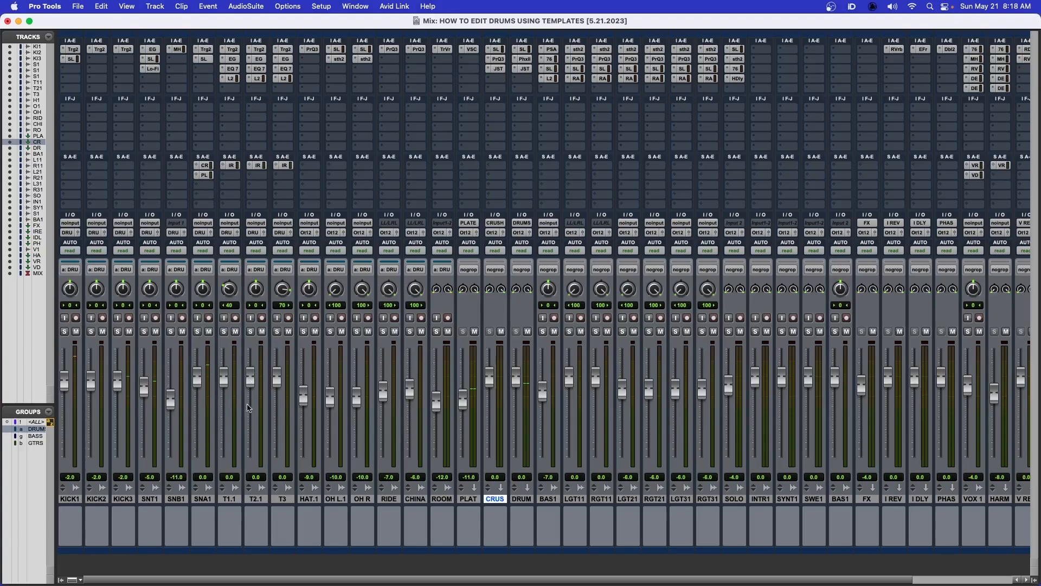
Solo the T1.1, T2.1 and T3 tom tracks and place the edit cursor at 37|1|480 in the Edit window
left_click(226, 331)
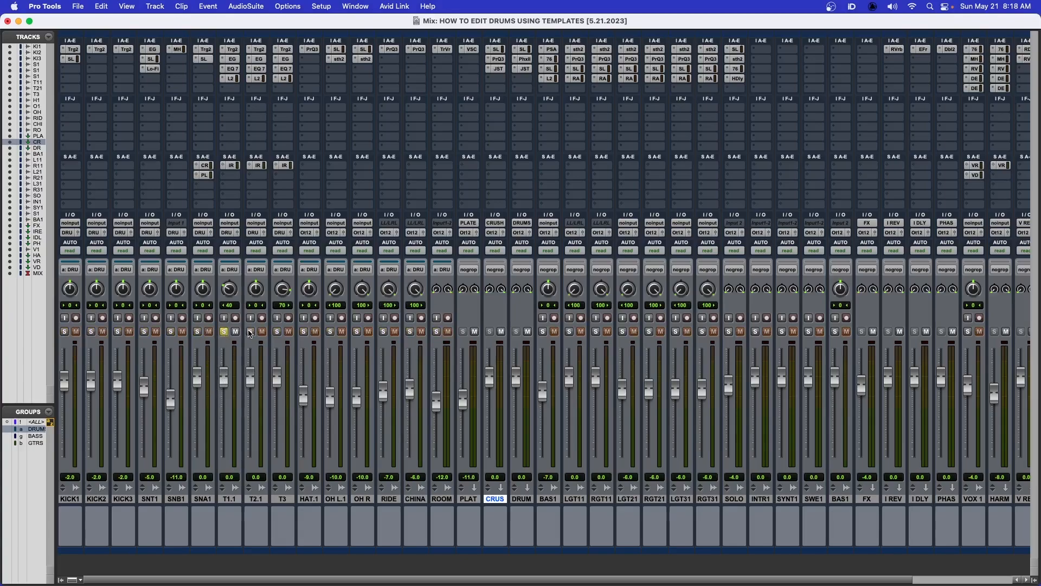
left_click(250, 332)
key("super+equal")
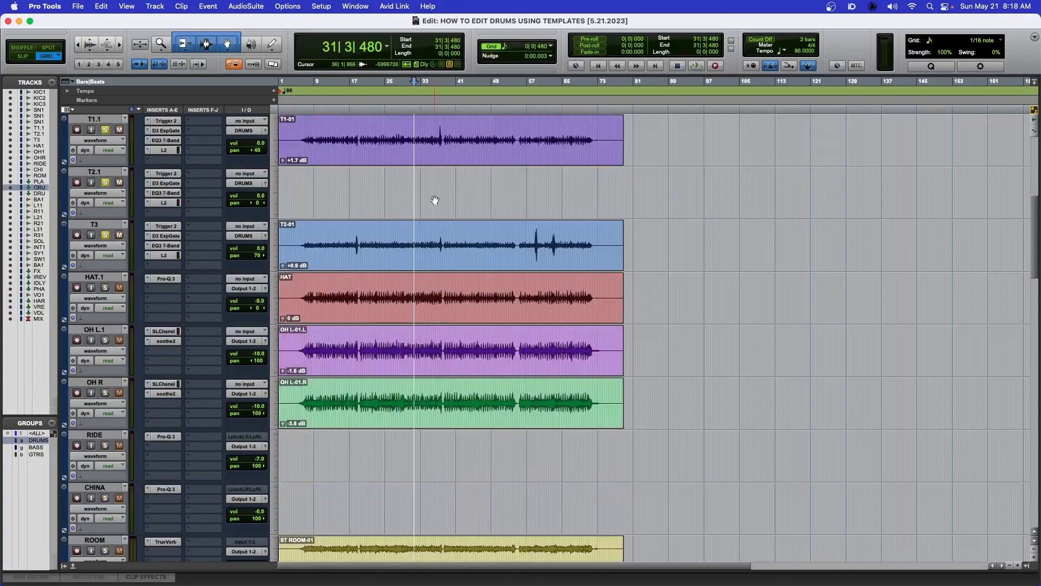
left_click(441, 131)
Change the edit mode to Slip and play the soloed tom fill in bar 37
key("super+bracketright")
key("super+bracketright")
key("super+bracketright")
key("super+bracketright")
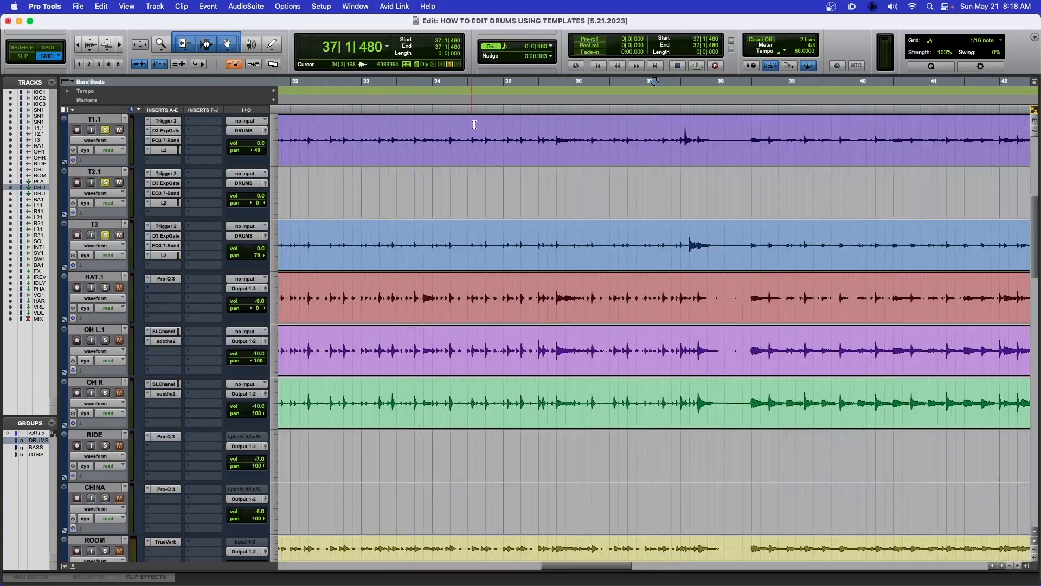
key("t")
key("t")
scroll(505, 124, "right", 5)
scroll(505, 124, "up", 1)
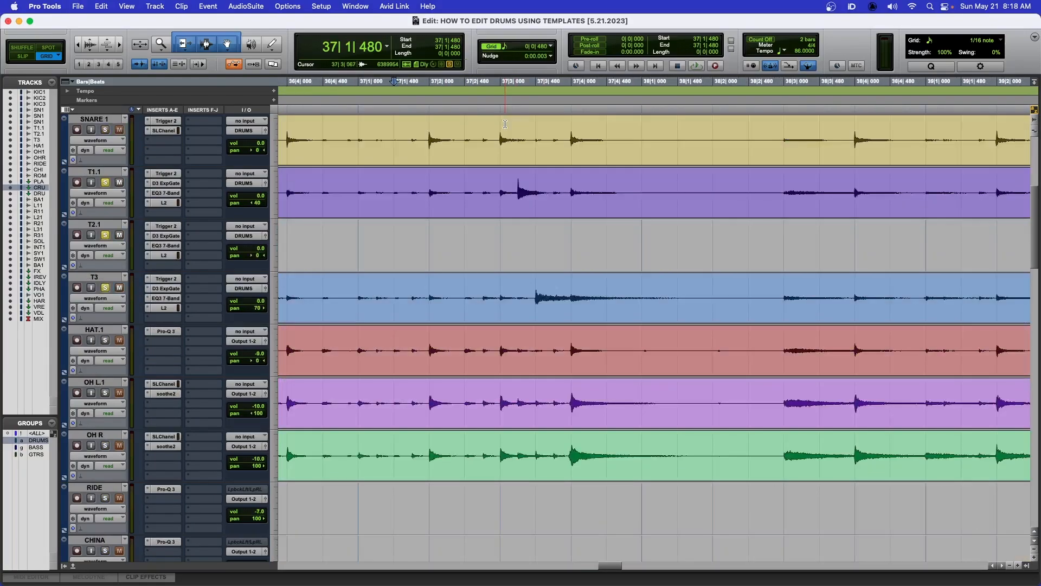
scroll(505, 124, "down", 1)
scroll(505, 124, "up", 2)
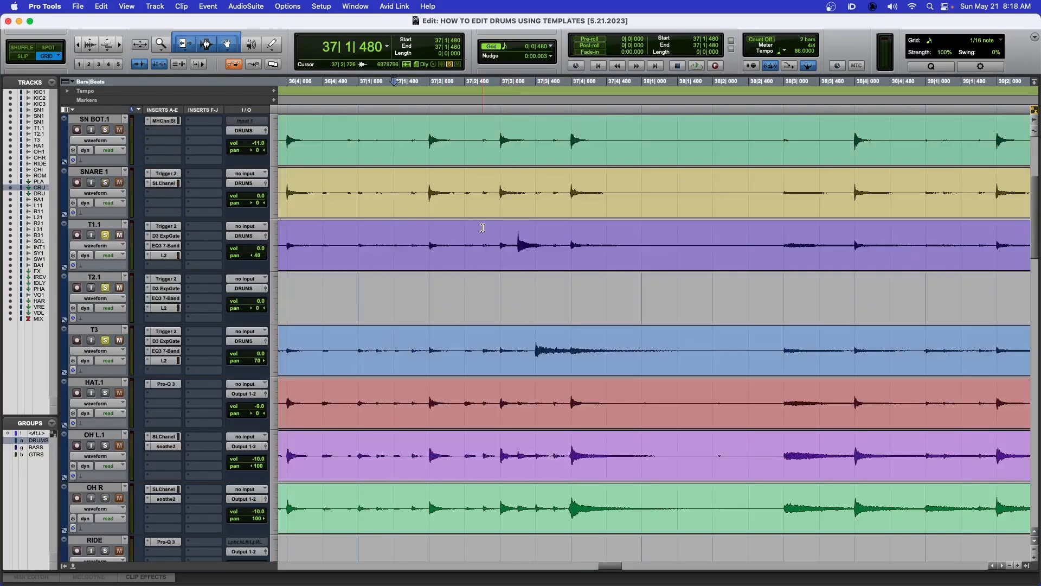
key("F3")
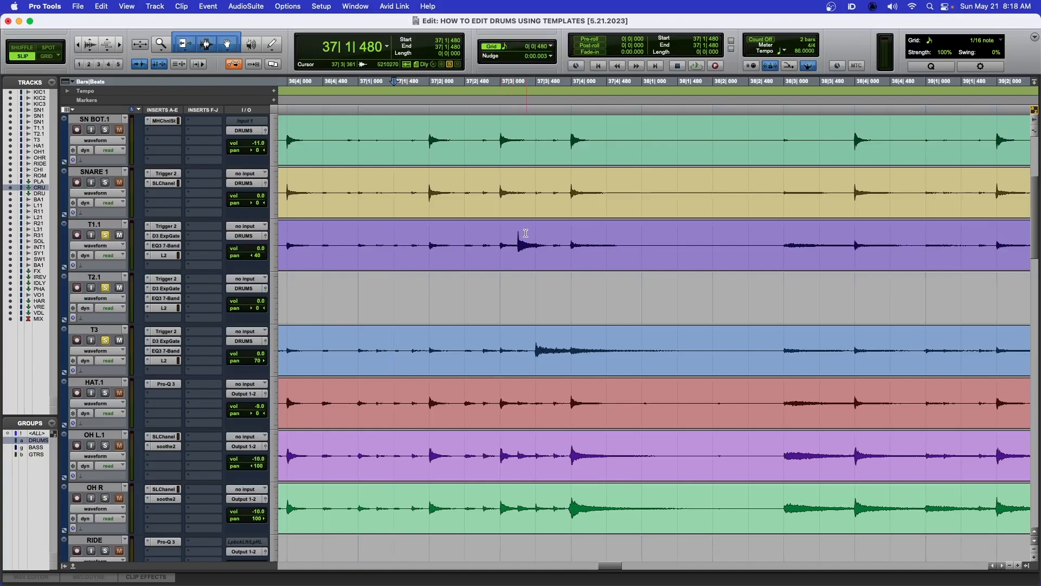
key("space")
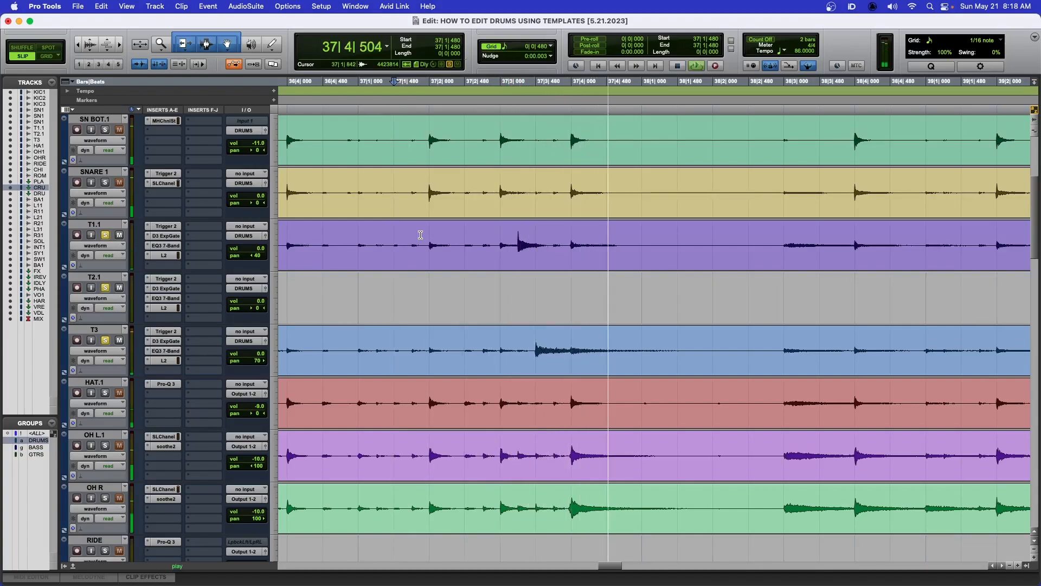
key("space")
Replace the tom solos with a solo of all tracks and play the tom fill from 36|4|423
left_click(499, 229)
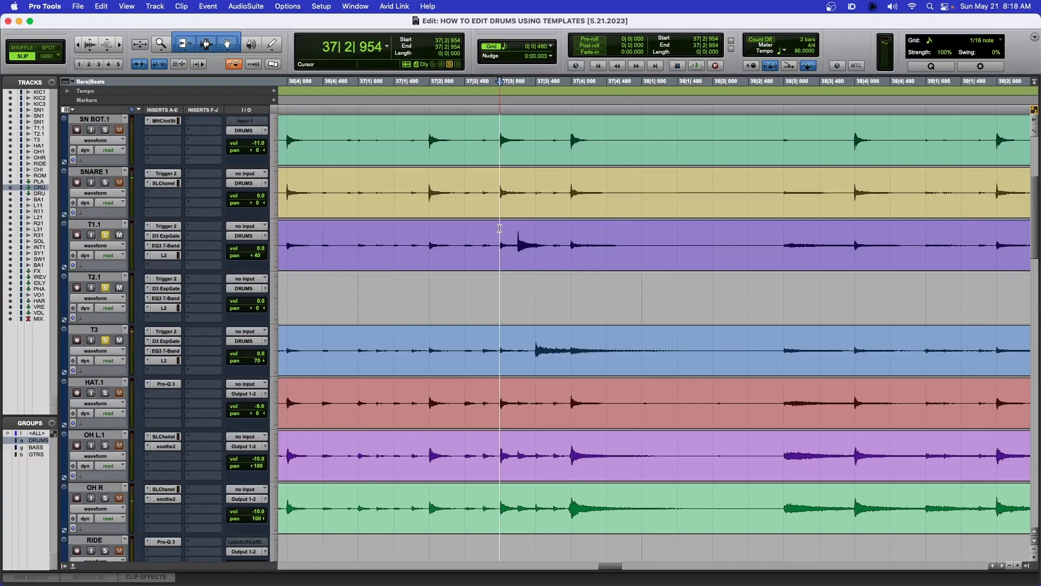
left_click(106, 236, "alt")
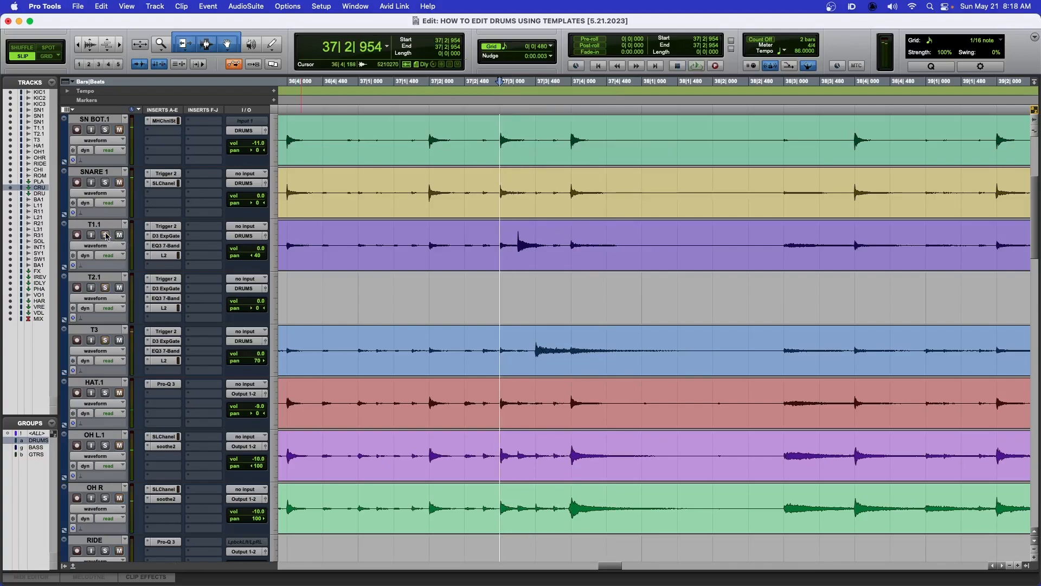
left_click(105, 183, "alt")
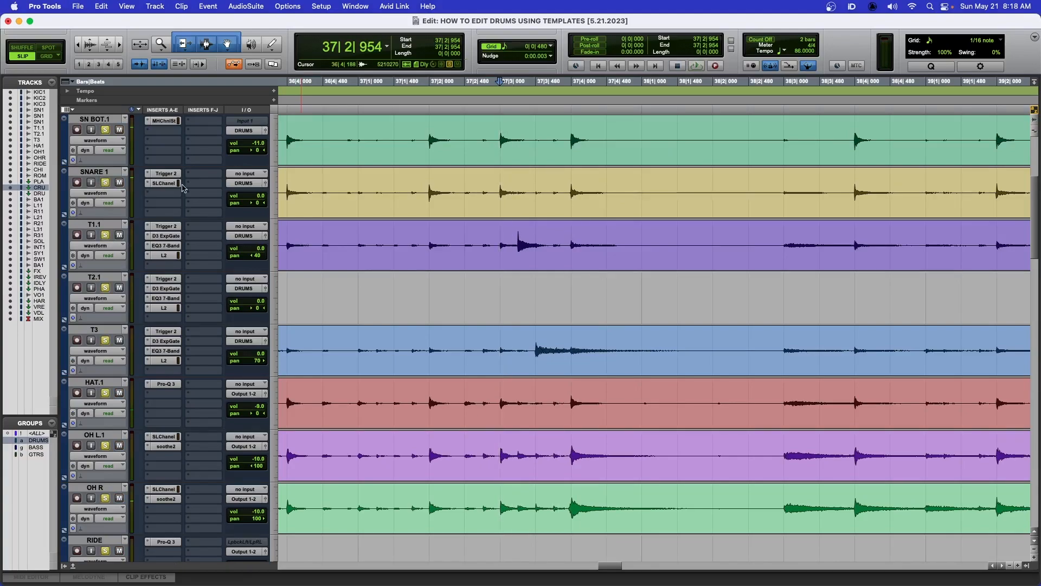
left_click(319, 179)
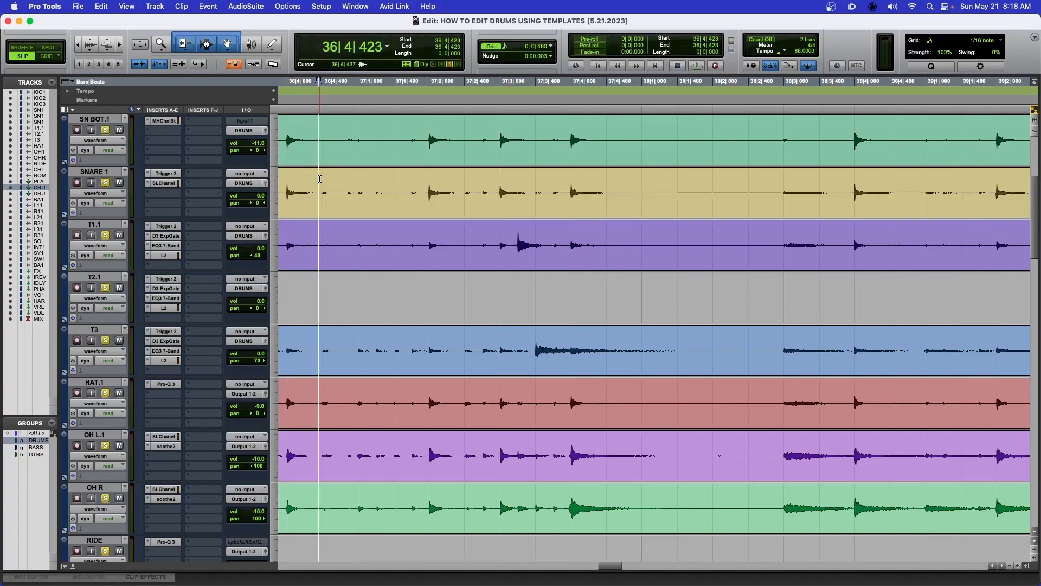
key("space")
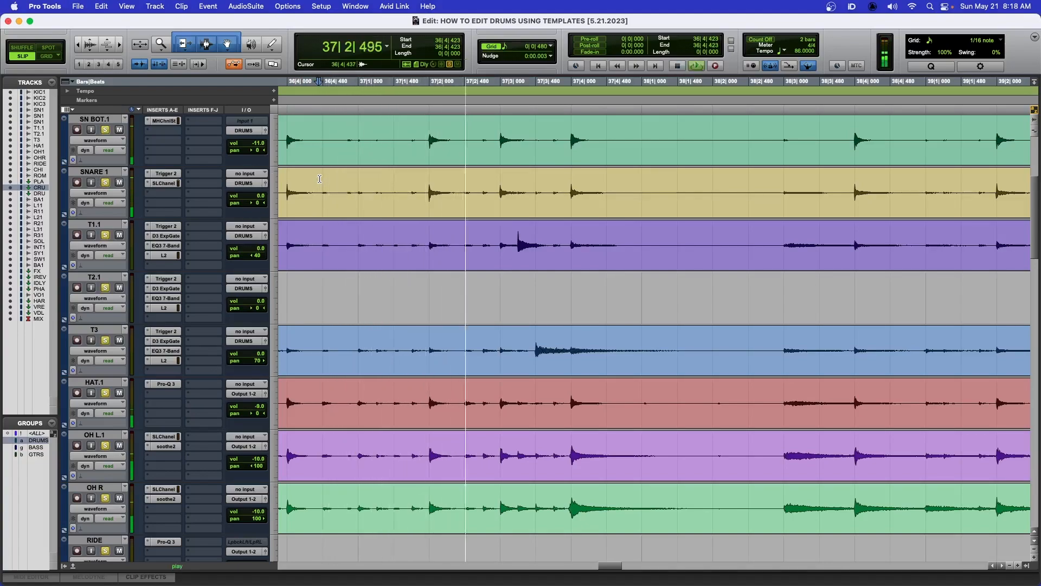
key("space")
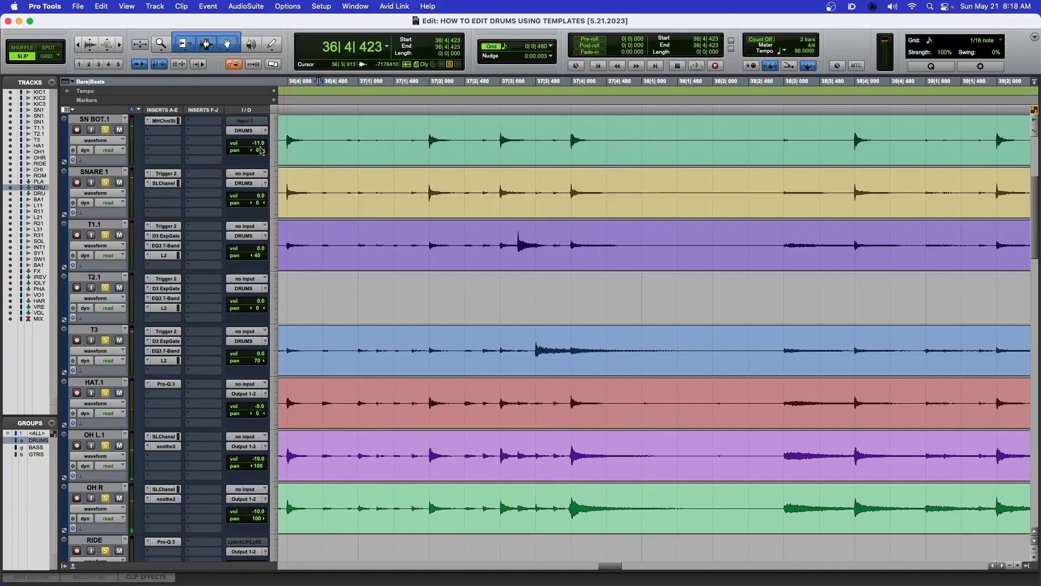
Clear all track solos and play the same tom fill again from 36|4|423
left_click(105, 185)
key("space")
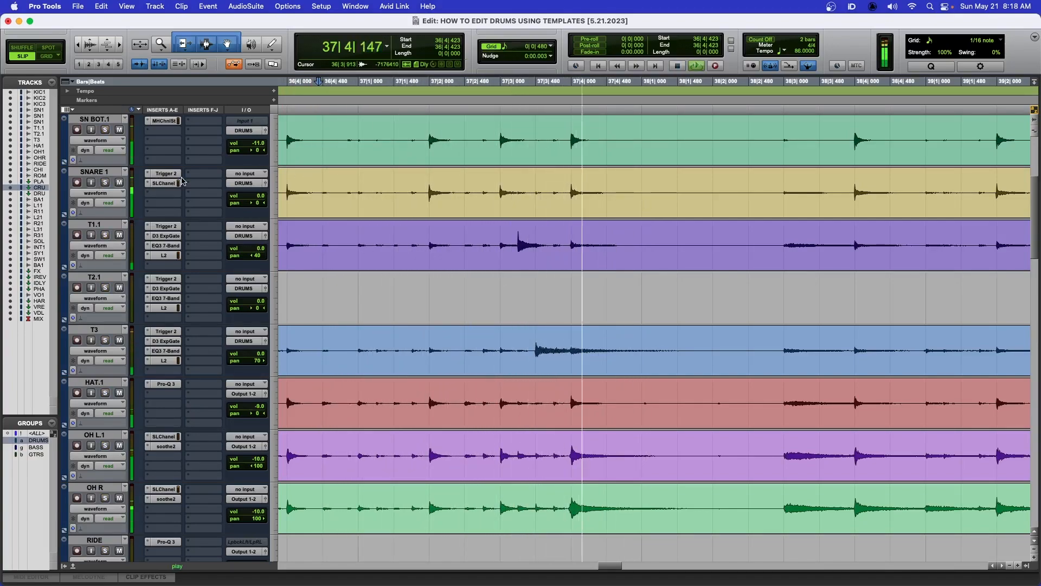
key("space")
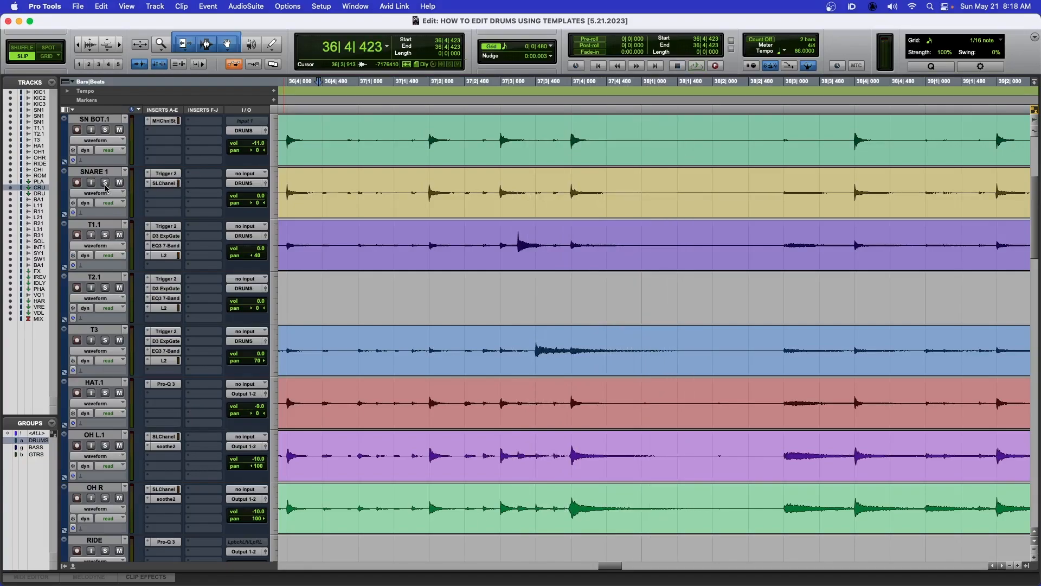
Solo the T1.1 track in the Mix window and audition the JW-RackTom1-01.wav sample in its Trigger 2 plug-in
key("super+equal")
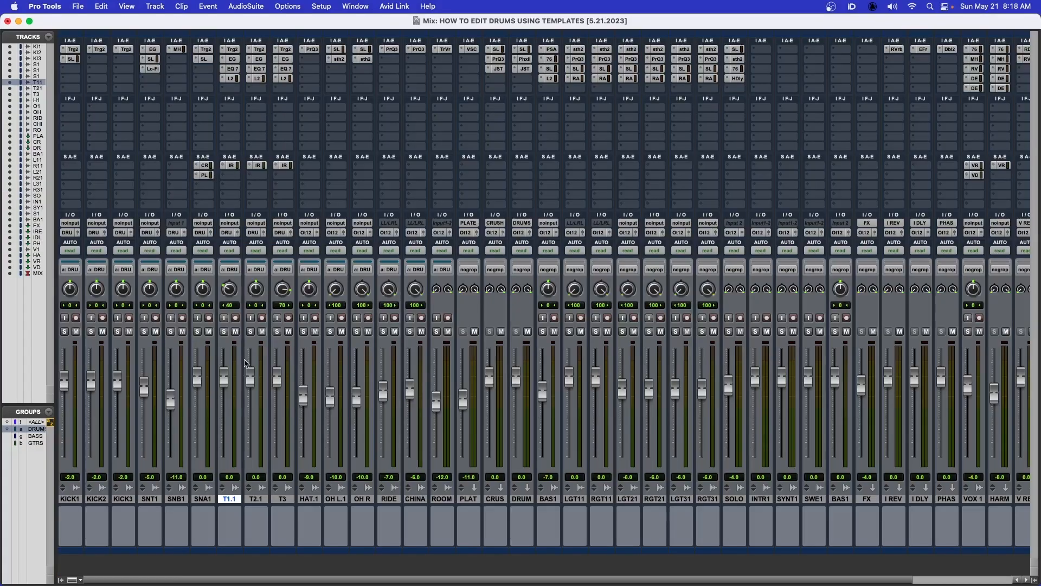
left_click(224, 331)
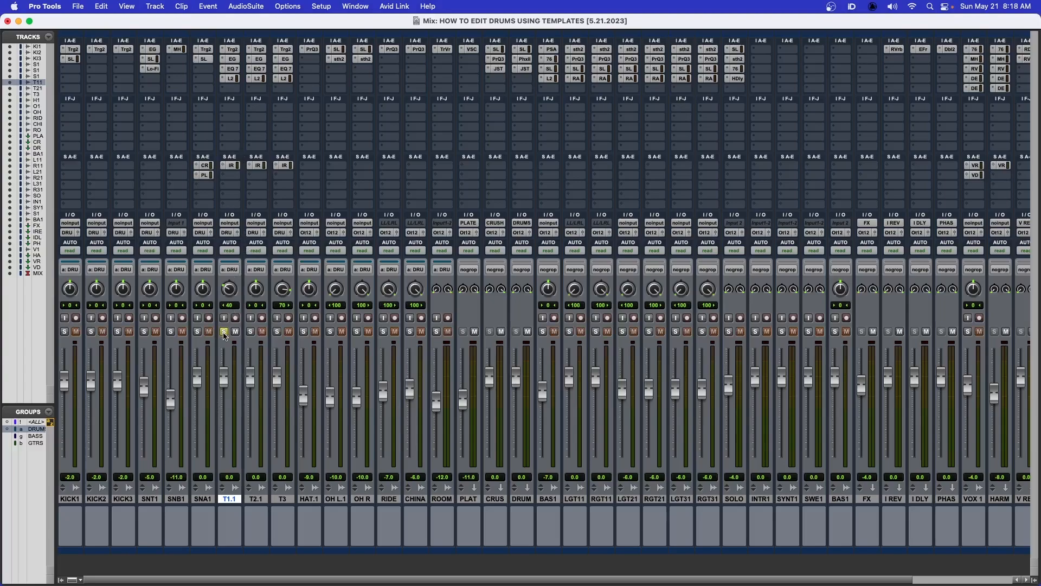
left_click(231, 51)
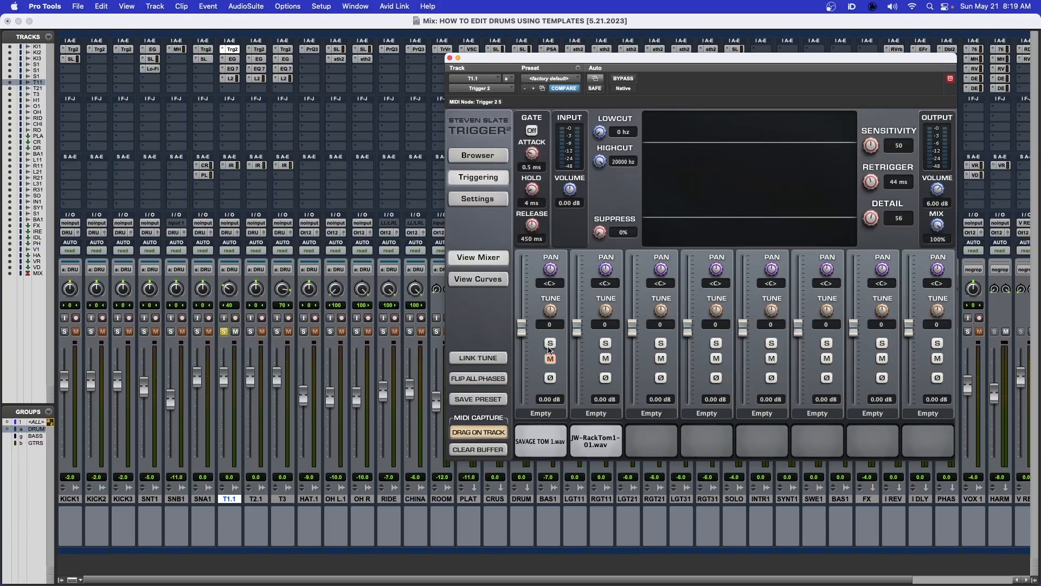
left_click(601, 442)
left_click(601, 442)
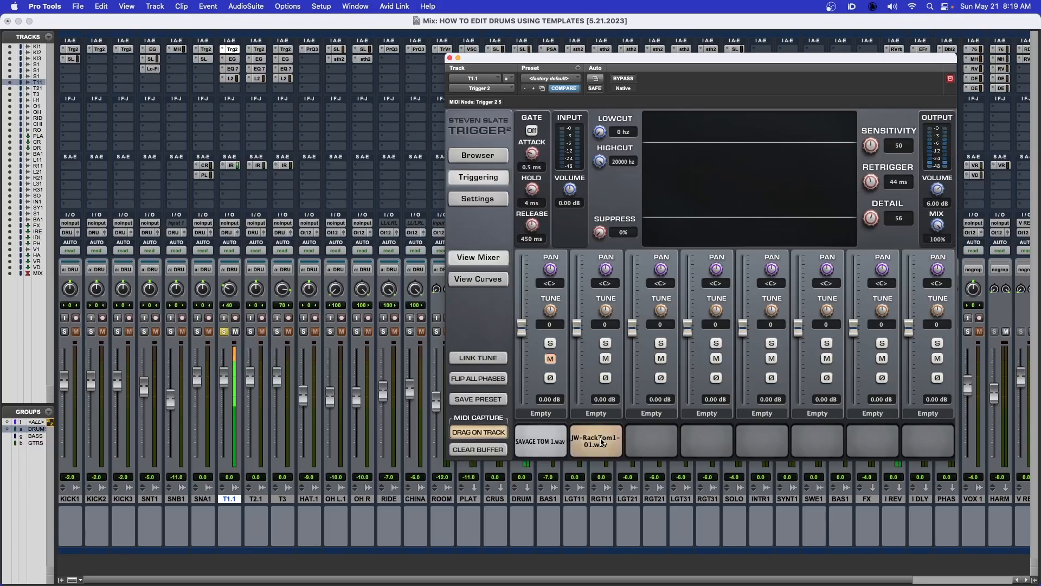
left_click(601, 442)
left_click(601, 442)
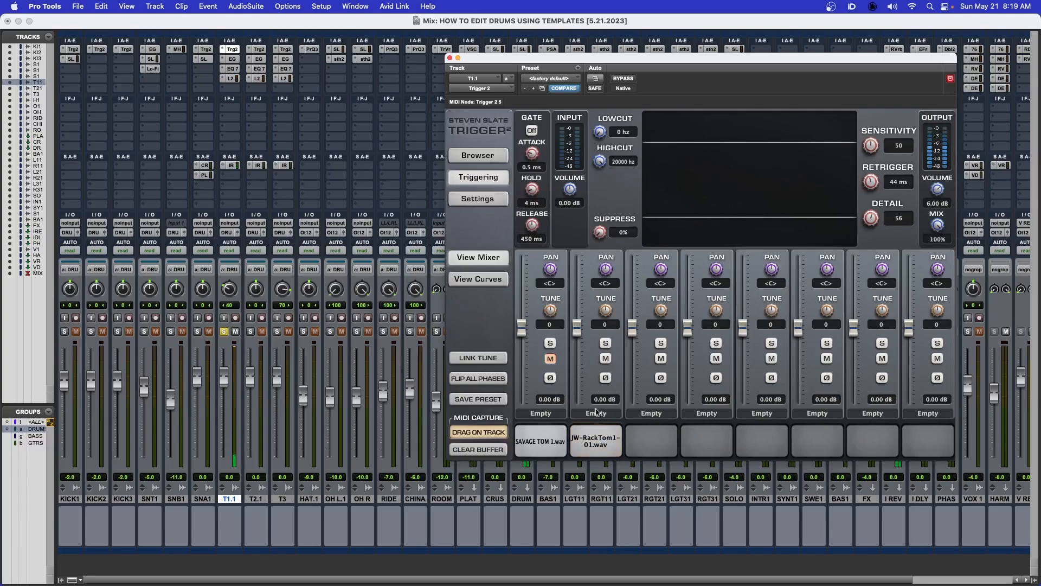
left_click(449, 58)
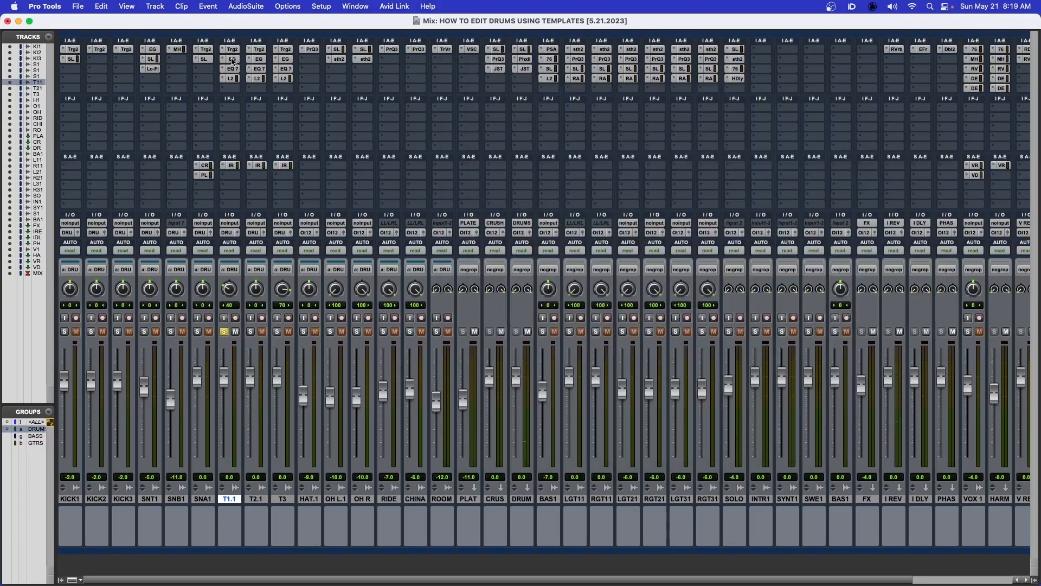
Examine the Dyn3 Expander/Gate on T1.1 while playing the tom hit from 37|2|528
left_click(232, 60)
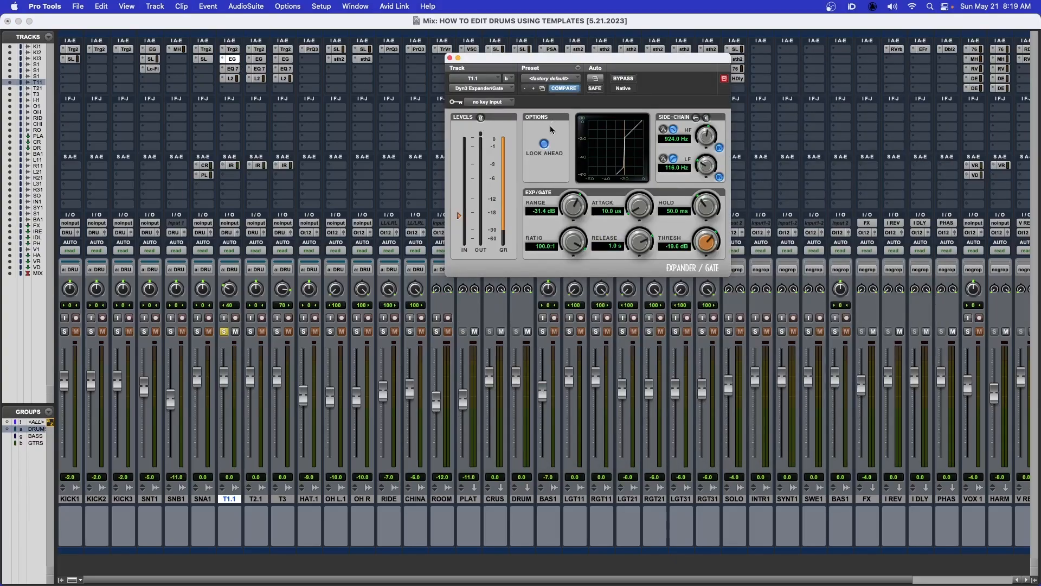
key("super+equal")
key("space")
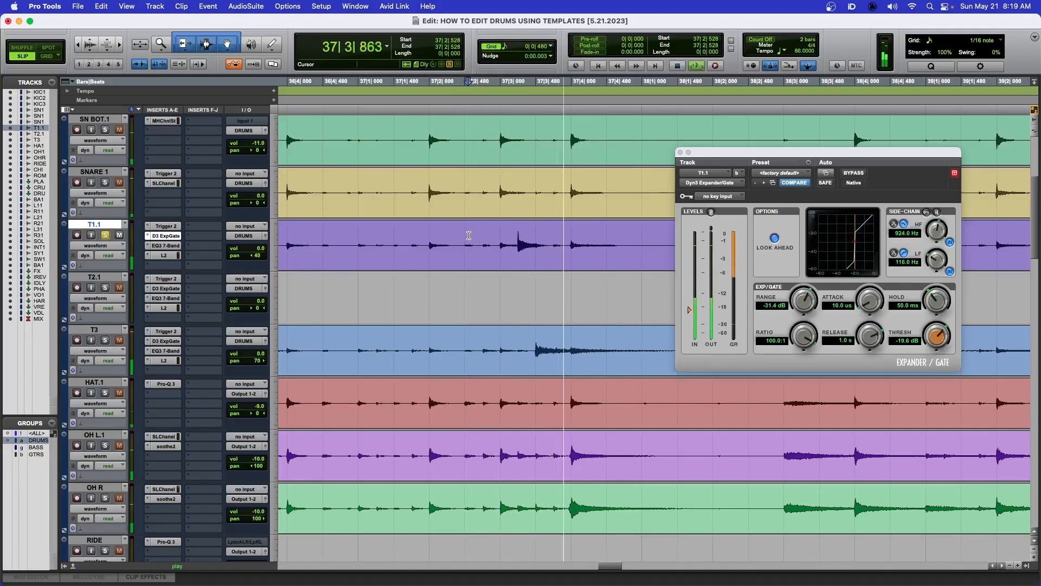
key("space")
left_click_drag(735, 155, 638, 138)
key("super+equal")
key("super+equal")
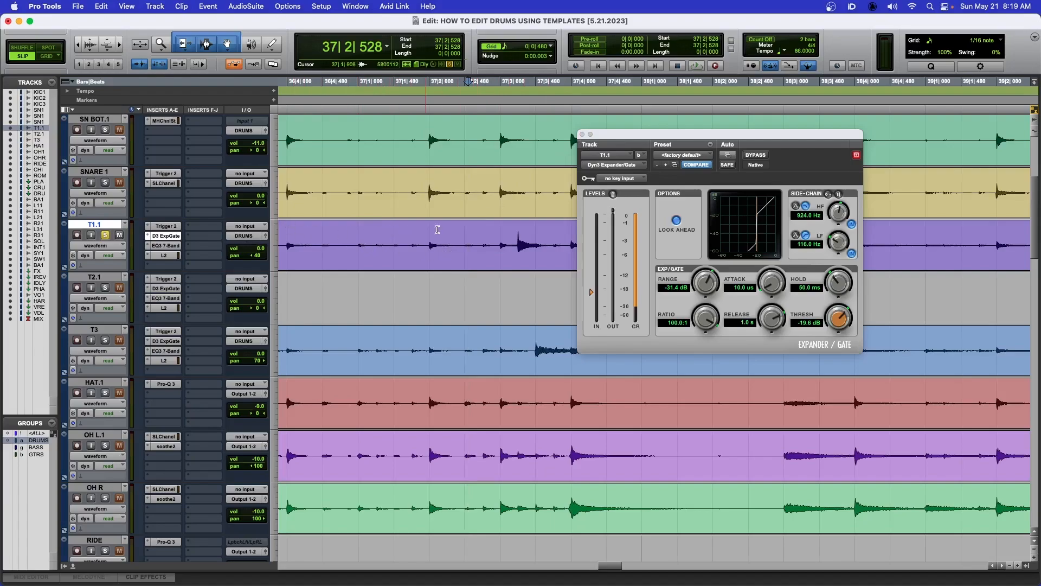
left_click(582, 135)
Set the mix of the T1.1 Trigger 2 plug-in to 50% and play the tom hit from 37|2|528
key("space")
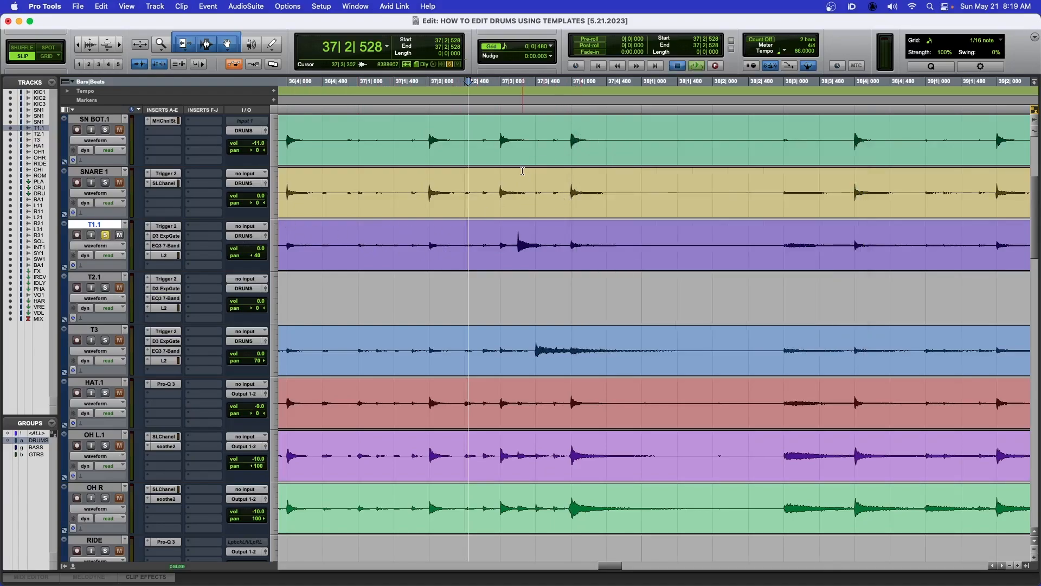
key("space")
left_click(166, 226)
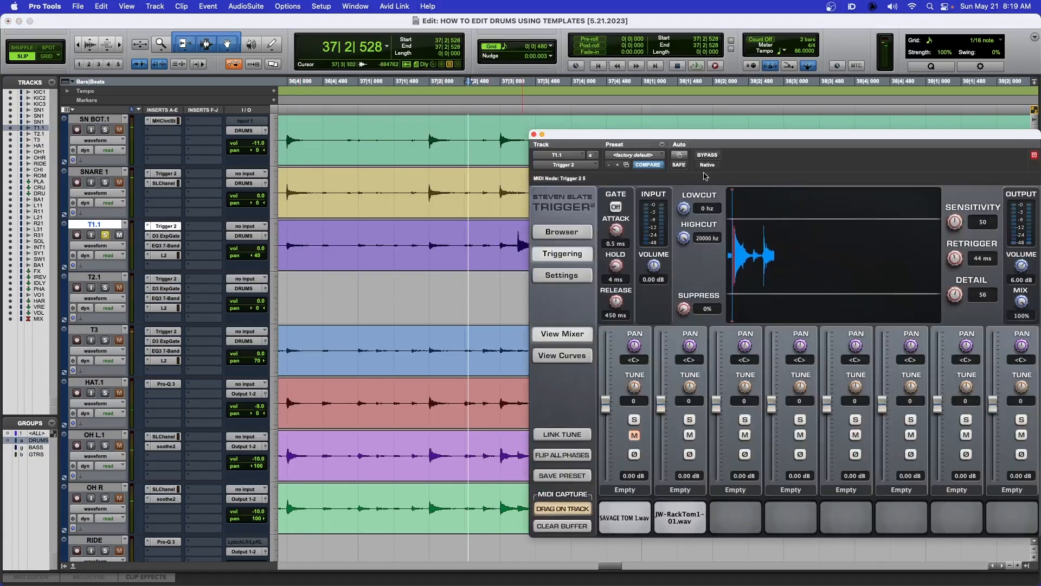
left_click_drag(728, 138, 520, 60)
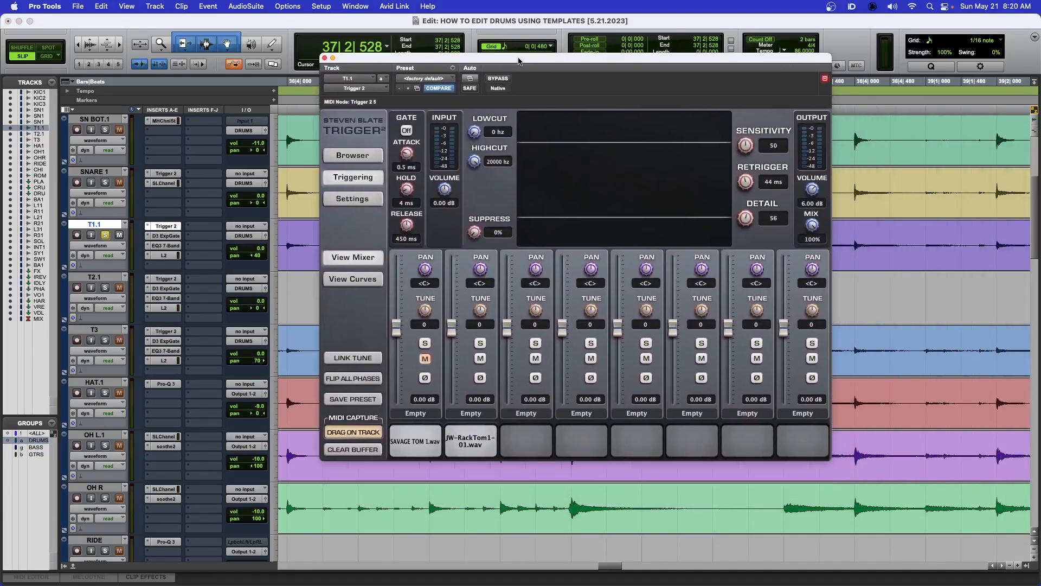
left_click_drag(812, 224, 813, 294)
key("space")
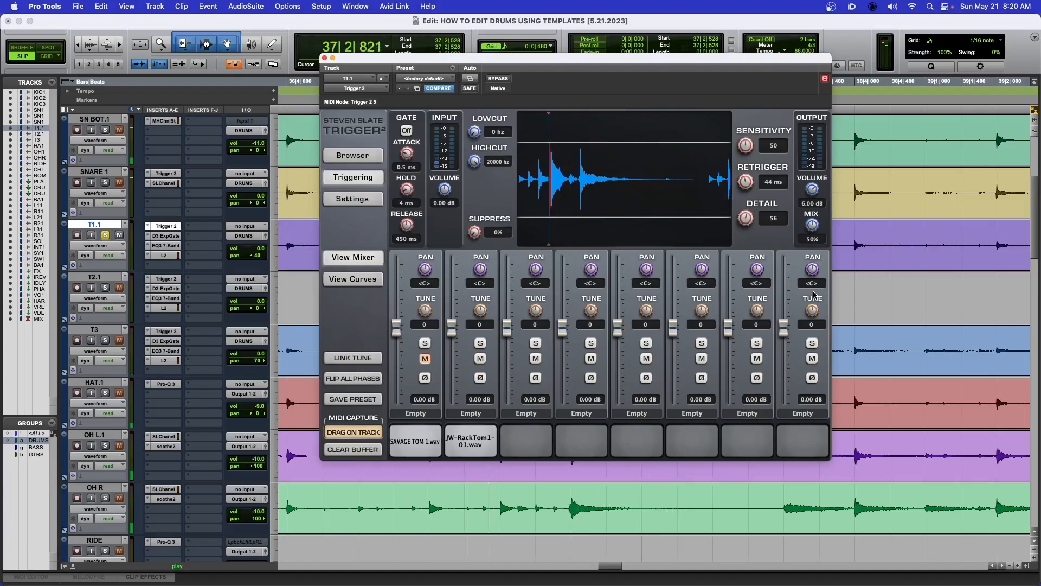
key("space")
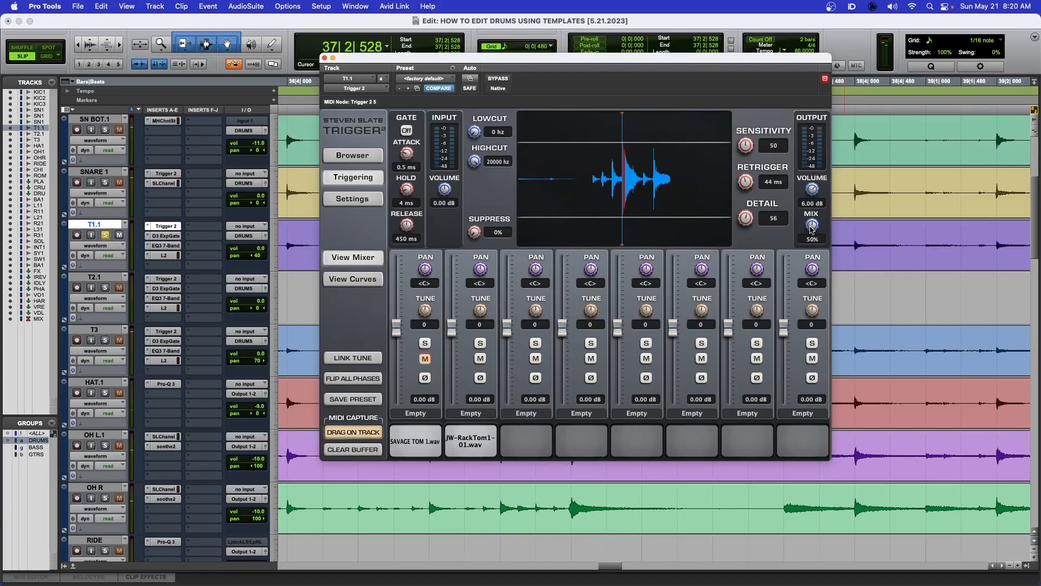
Return the T1.1 Trigger 2 mix to 100%, play the tom hit again and close the plug-in
left_click_drag(812, 224, 836, 114)
key("space")
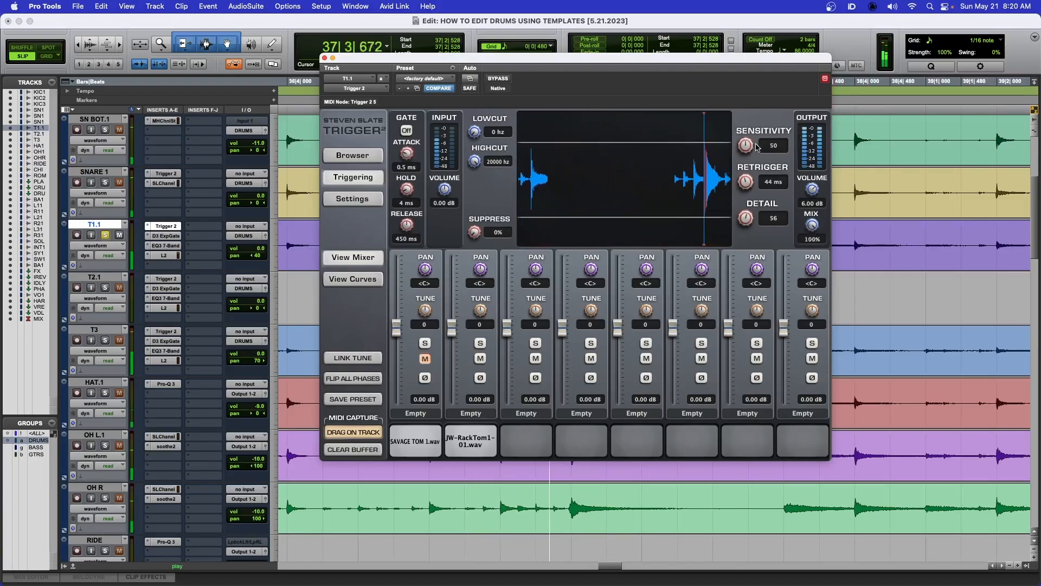
key("space")
left_click(325, 58)
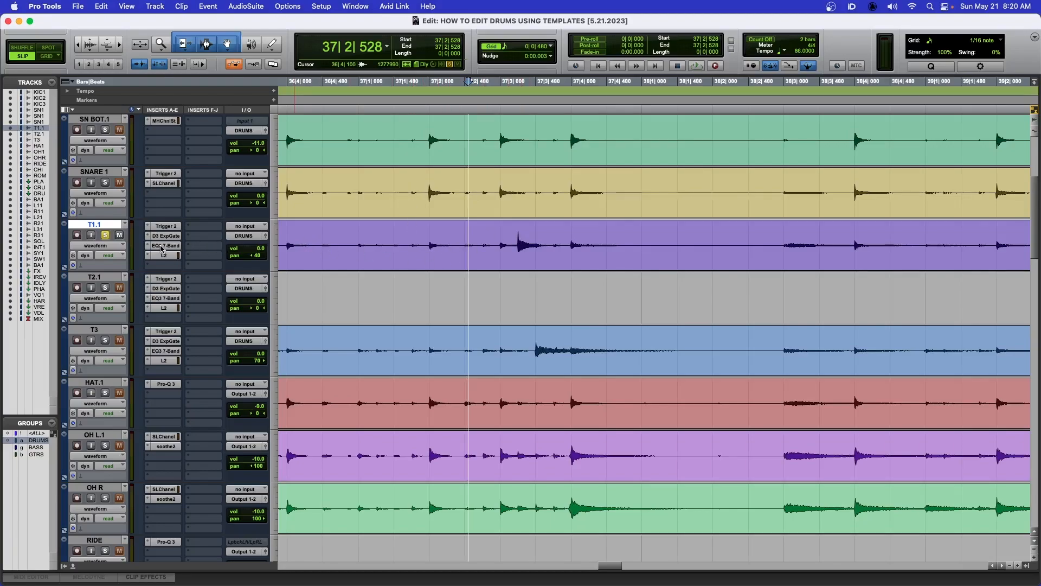
Compare T1.1 with its EQ3 7-Band bypassed and active during playback, leaving the EQ active
key("super+=")
left_click(235, 71)
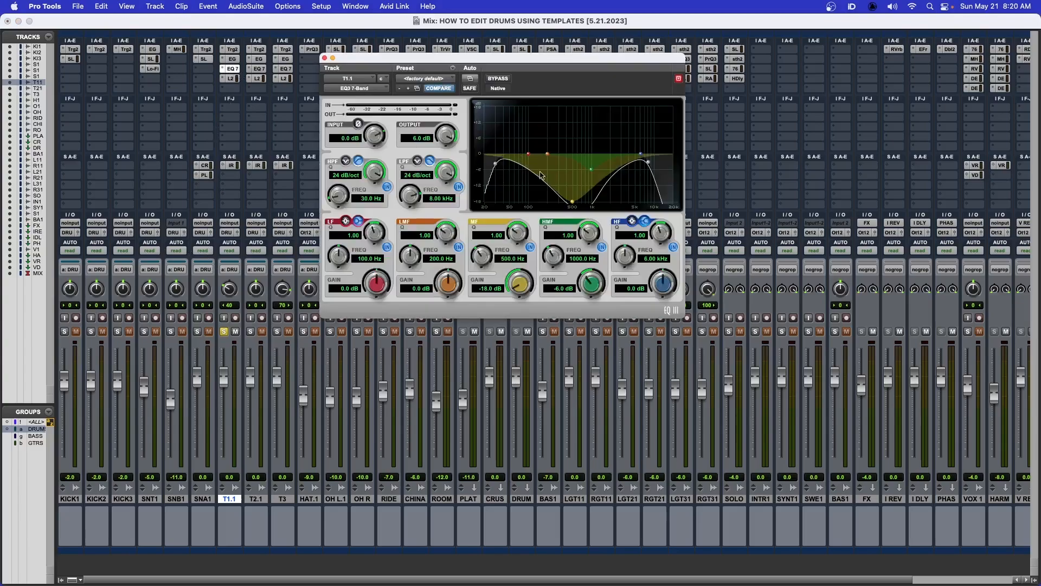
left_click_drag(518, 59, 607, 101)
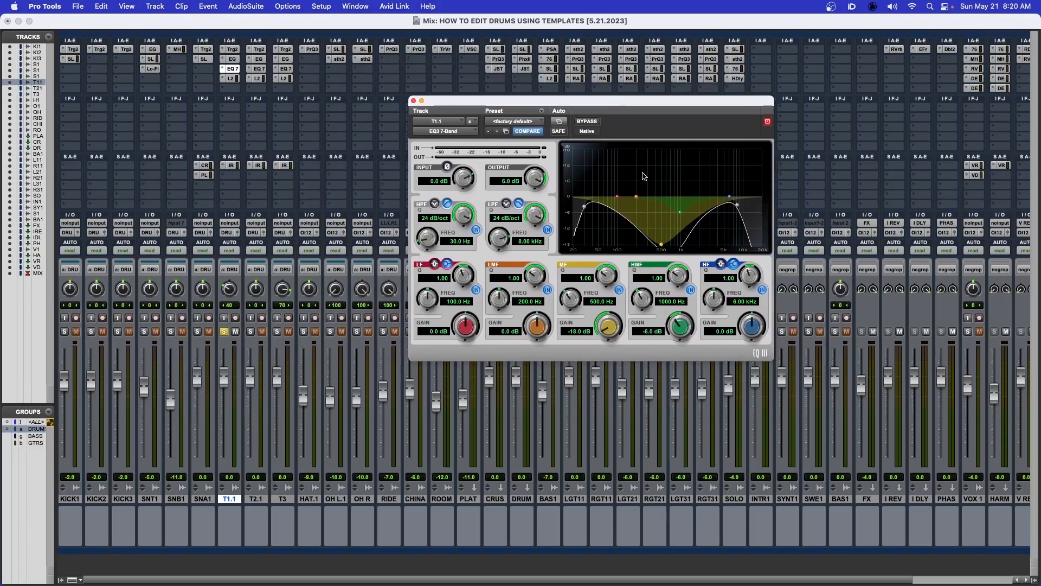
key("space")
left_click(584, 125)
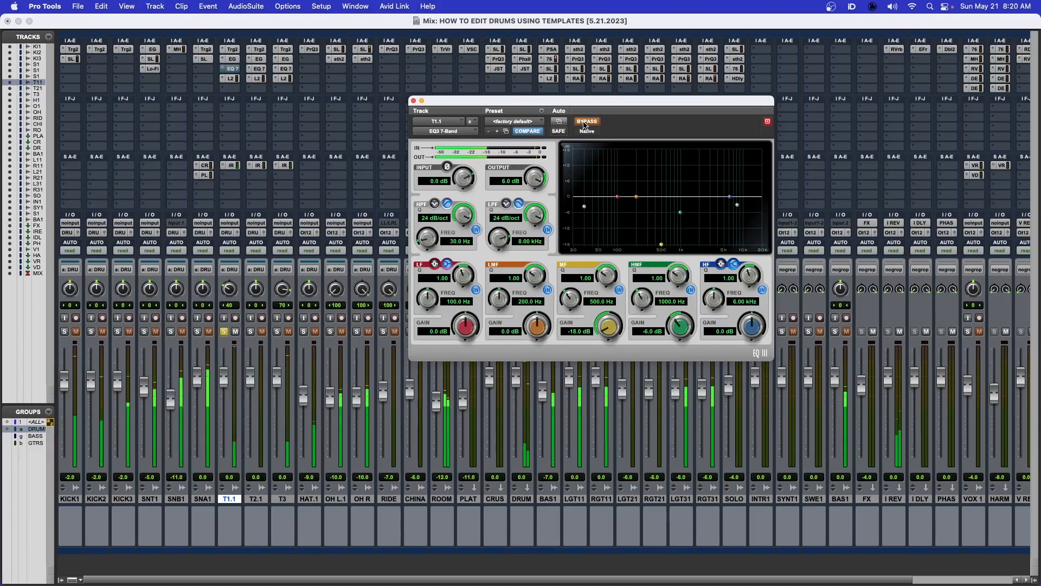
left_click(585, 125)
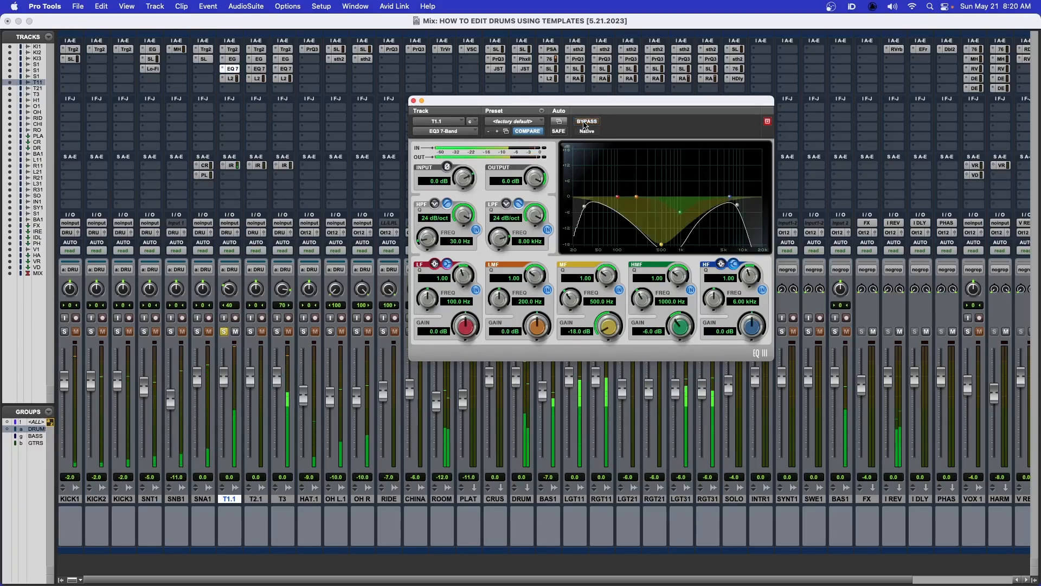
left_click(412, 102)
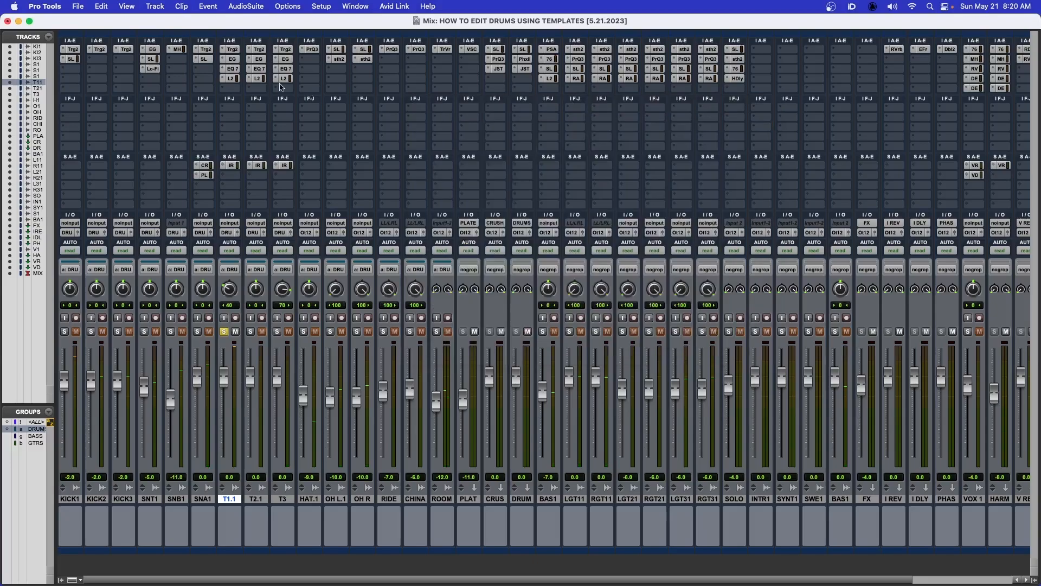
Examine the L2 Ultramaximizer on T1.1 while playing the soloed tom
left_click(230, 79)
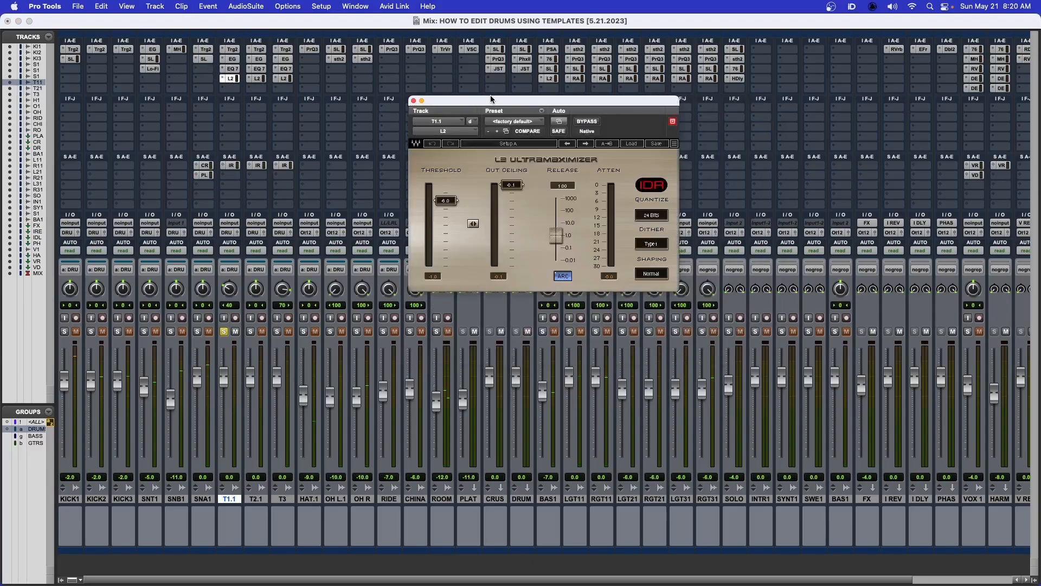
left_click_drag(491, 100, 566, 107)
key("space")
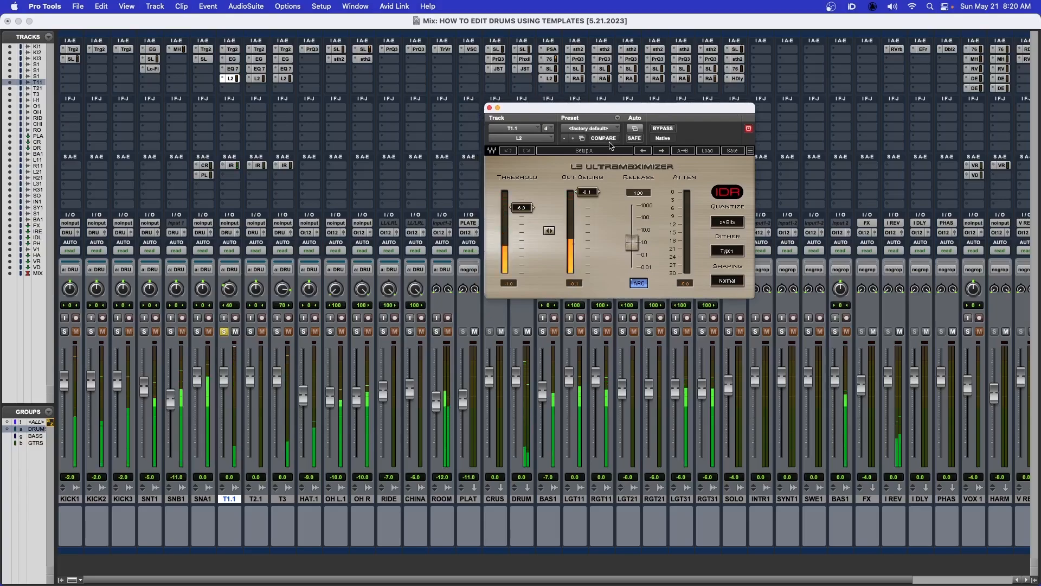
key("space")
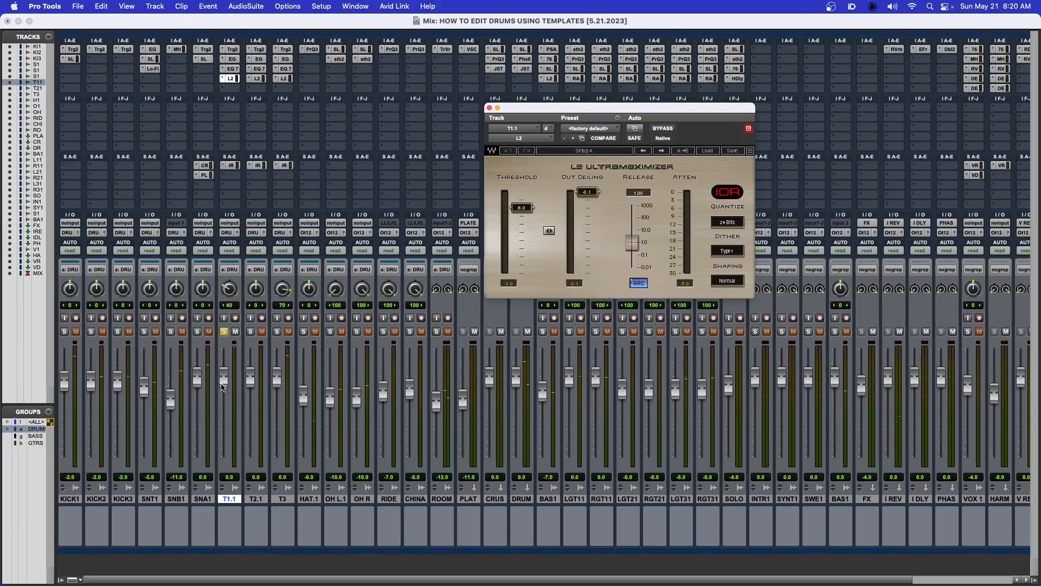
key("space")
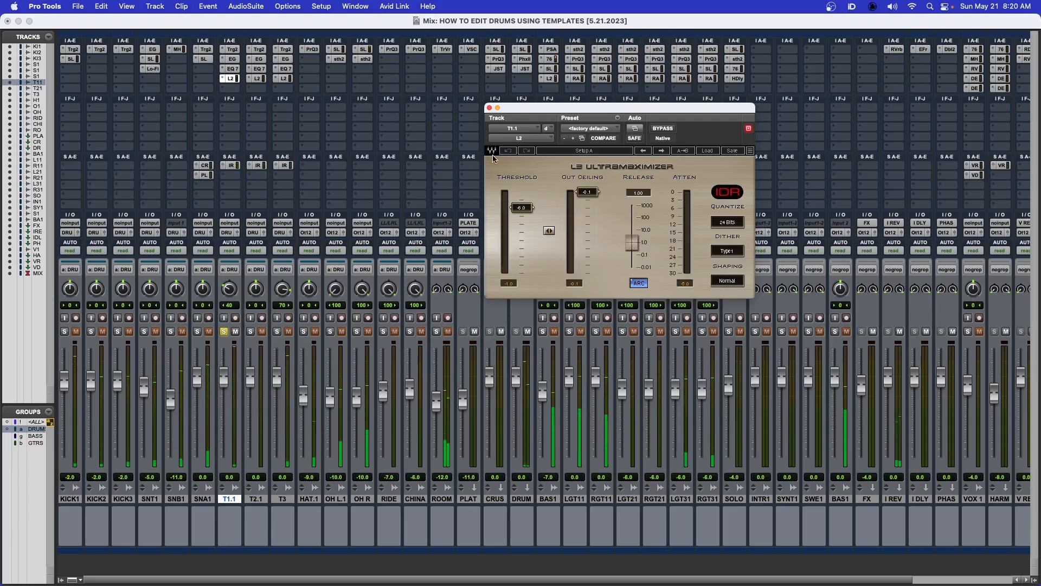
left_click(489, 107)
Select the T3 track in the Mix window and check its Trigger 2 samples and triggering during playback
key("super+equal")
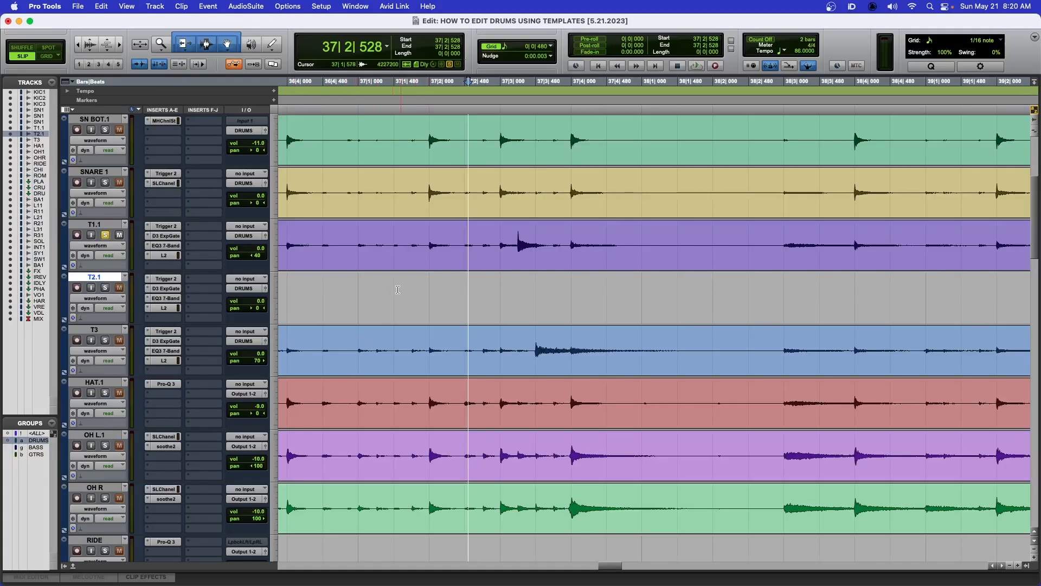
key("super+equal")
left_click(281, 499)
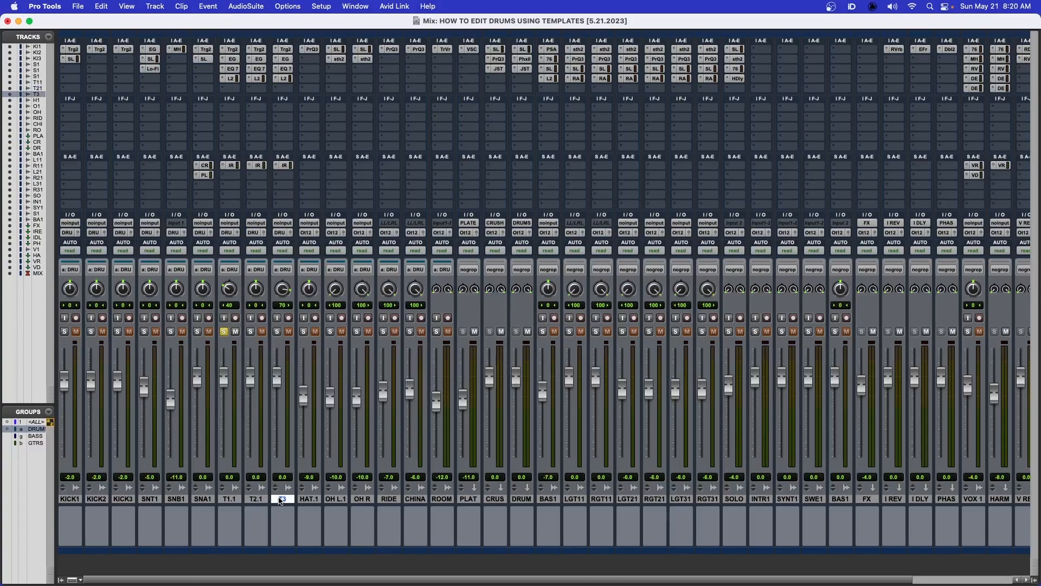
left_click(286, 50)
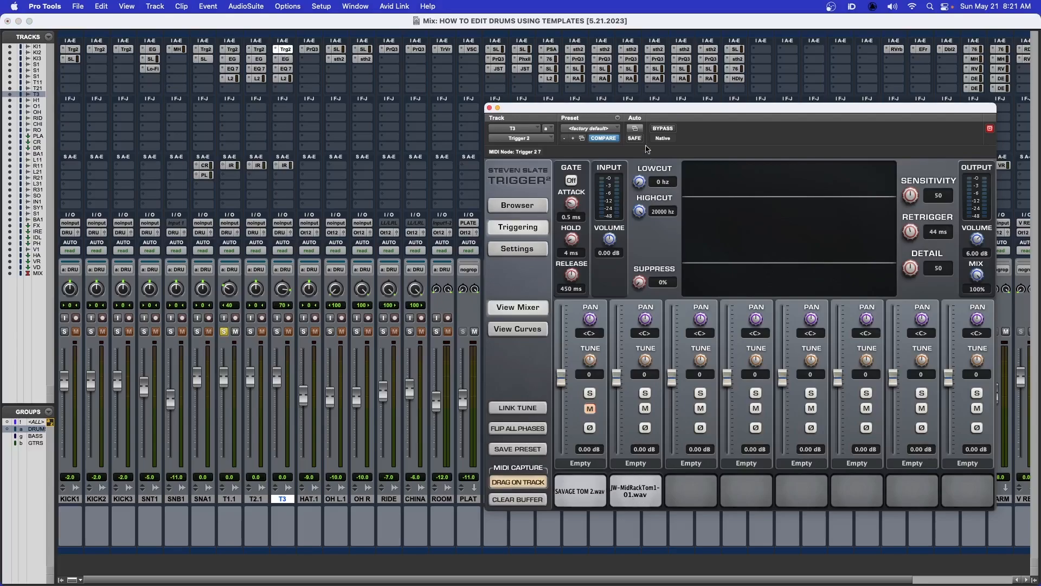
left_click_drag(634, 108, 595, 89)
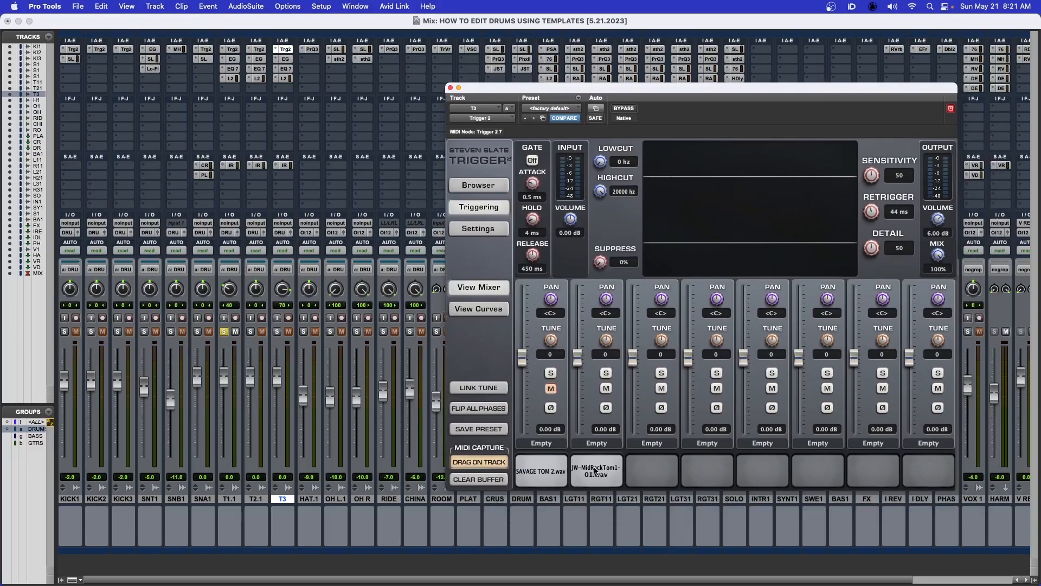
left_click_drag(627, 96, 620, 91)
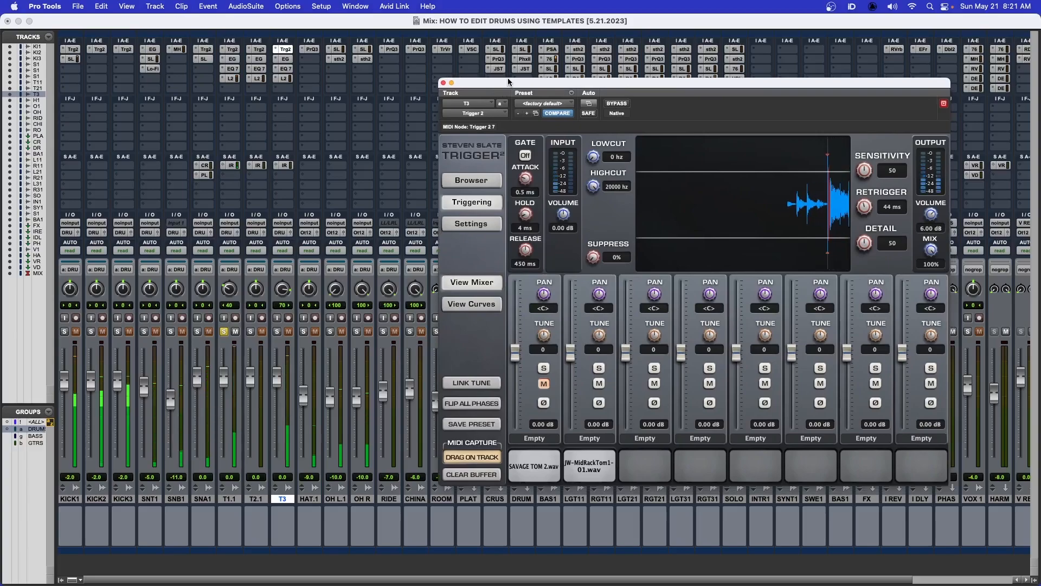
Switch the solo from T1.1 to T3, play the tom hit and close the T3 Trigger 2 plug-in
left_click(227, 332)
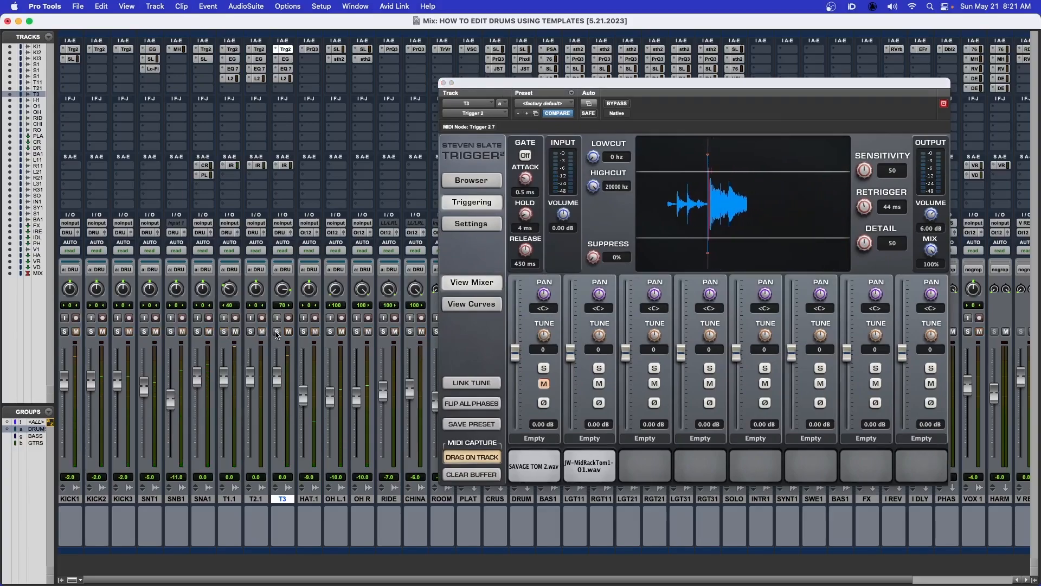
left_click(277, 331)
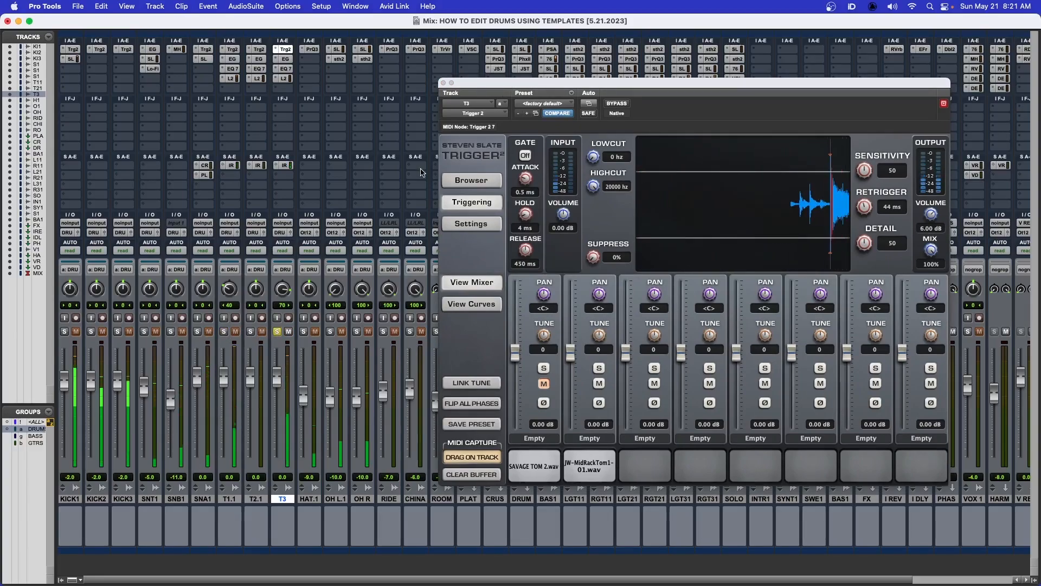
key("space")
left_click(443, 83)
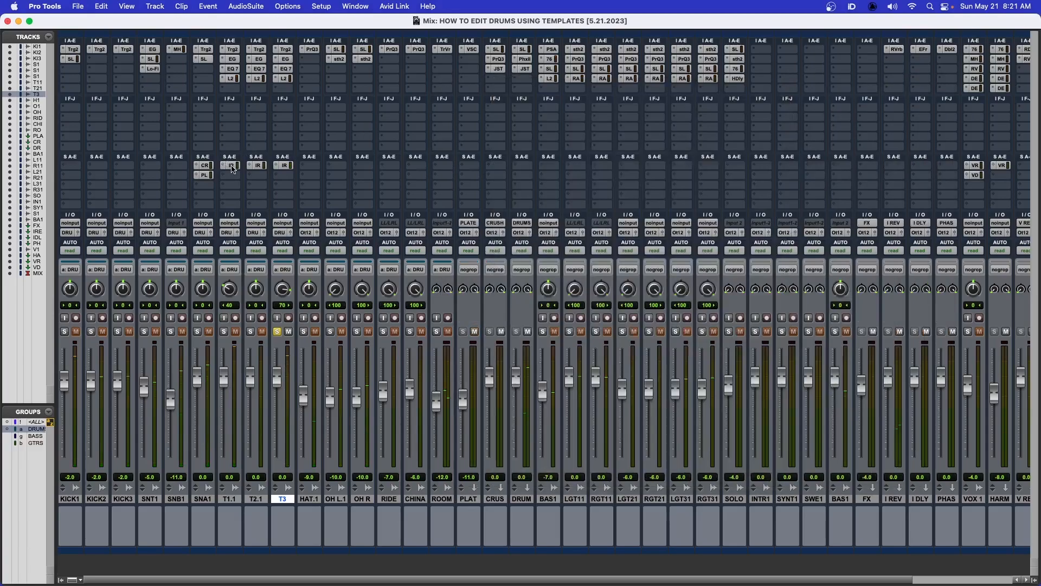
Check the reverb send on T1.1 and select the I REV track in the Mix window
left_click(232, 166)
left_click(503, 112)
scroll(504, 219, "right", 5)
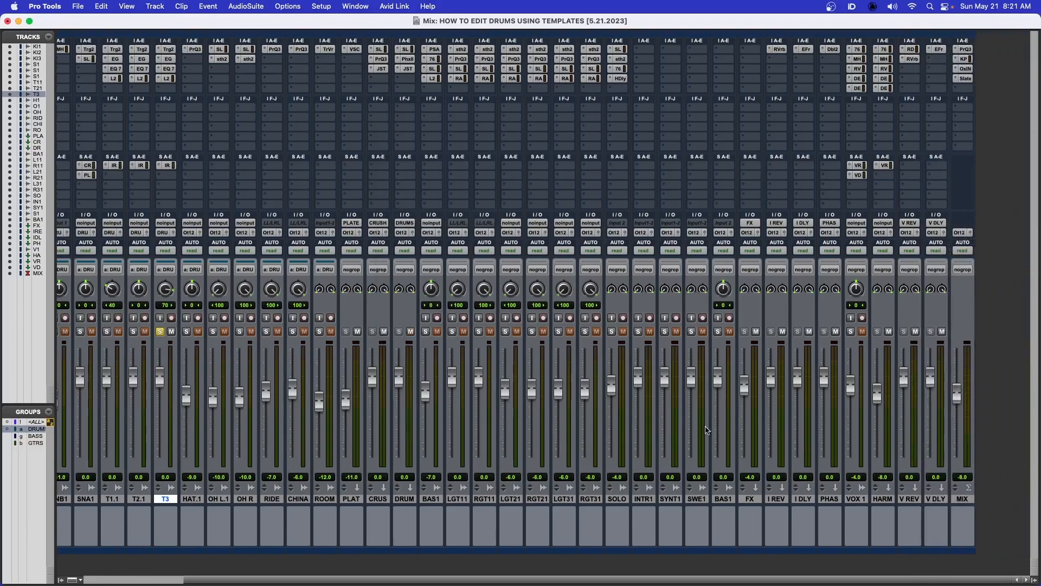
left_click(778, 499)
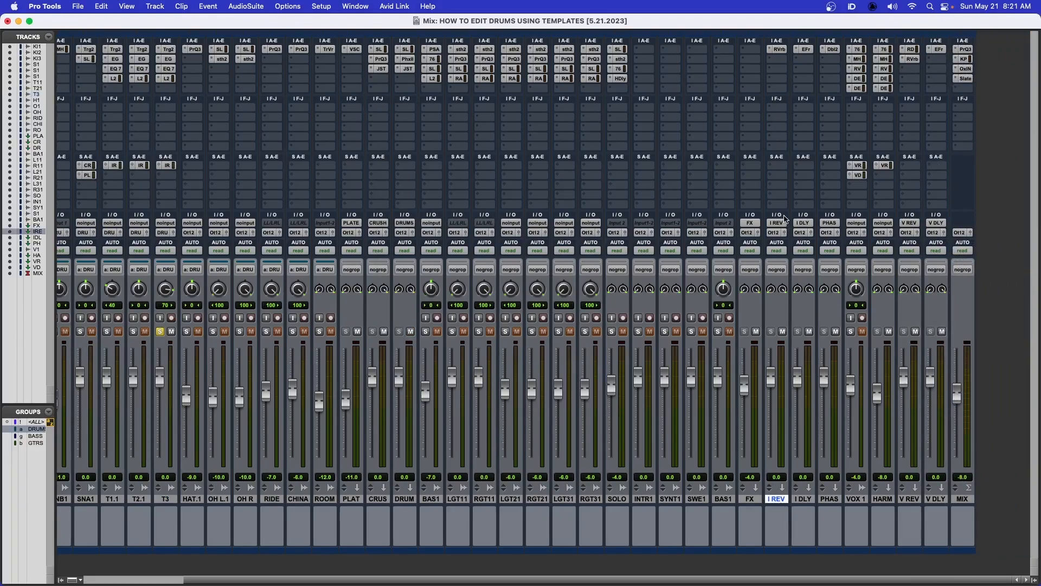
Check the reverb insert on I REV and the Pro-Q 3 EQ on HAT.1, and take T3 out of solo
left_click(780, 50)
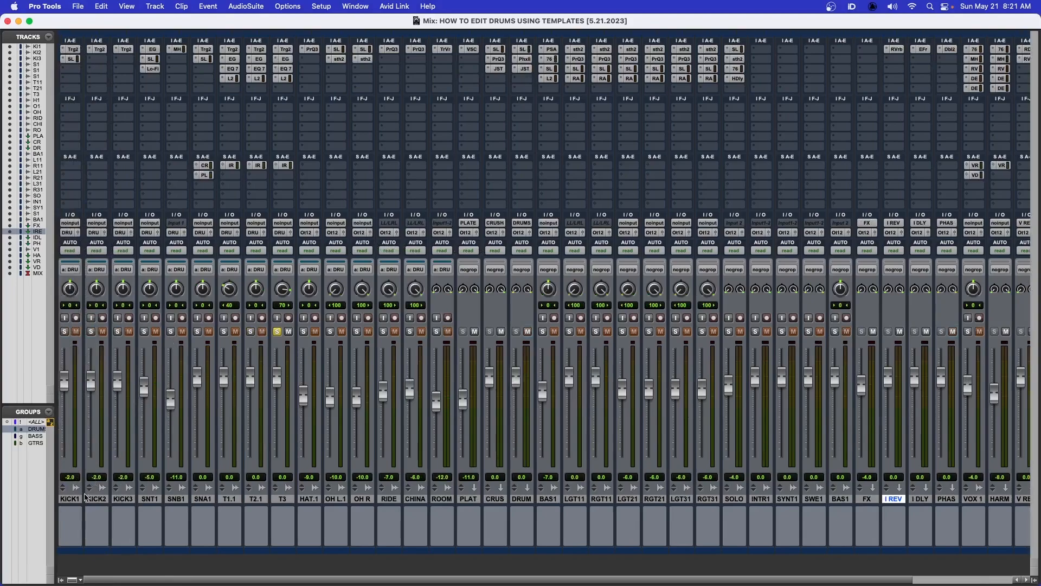
left_click(310, 499)
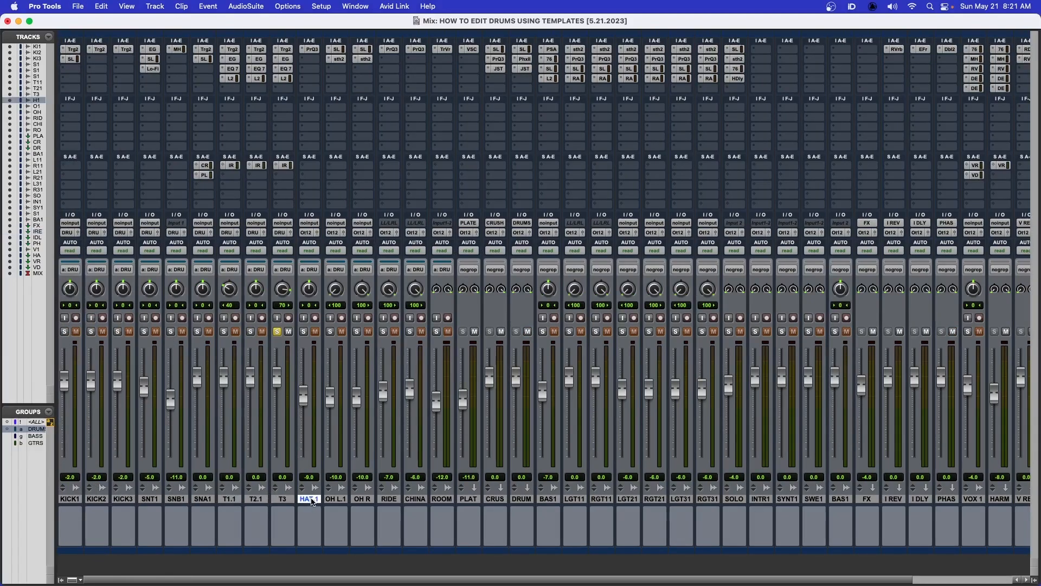
left_click(311, 52)
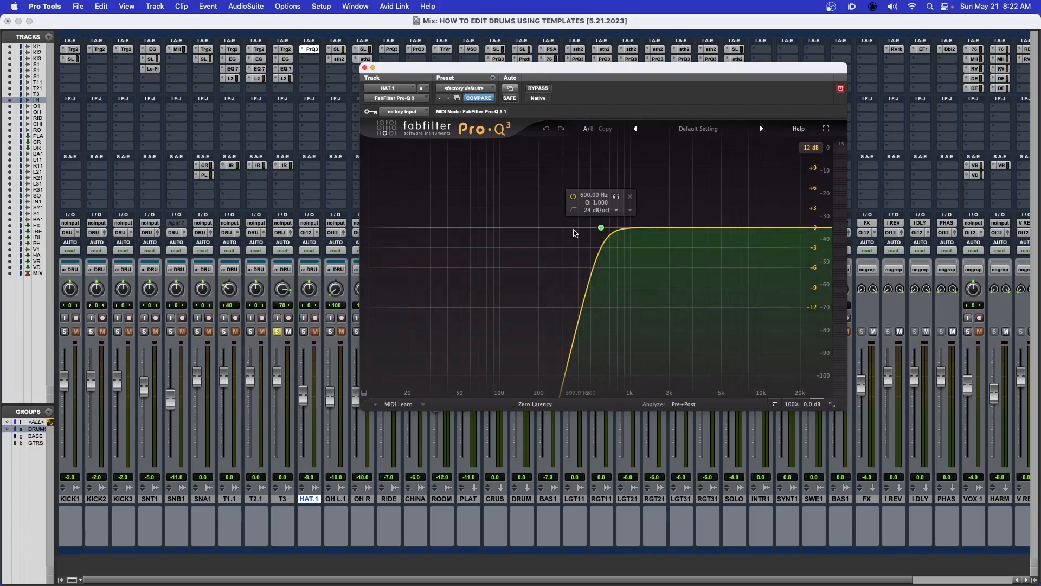
left_click(278, 332)
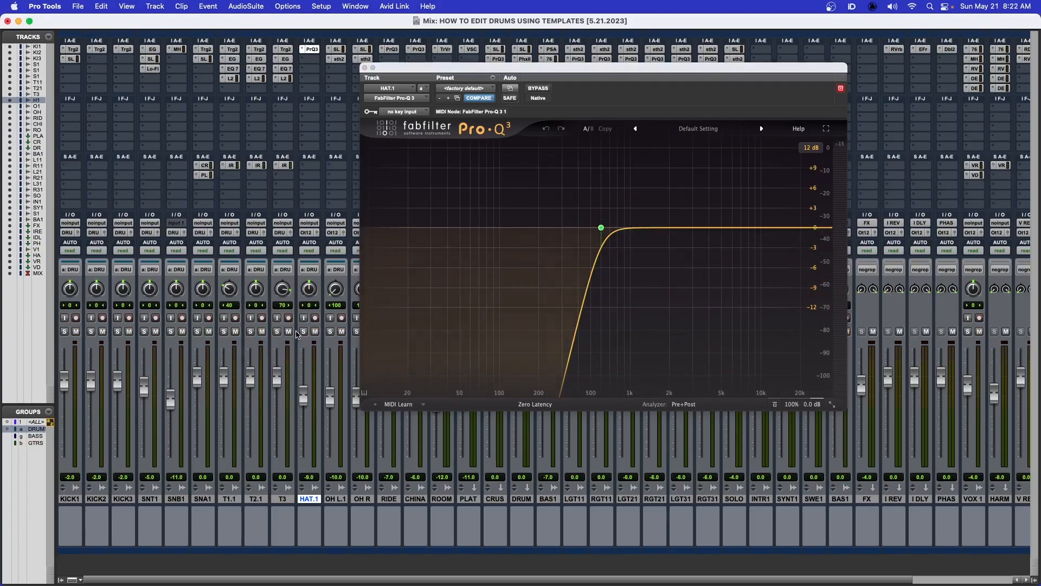
left_click(364, 68)
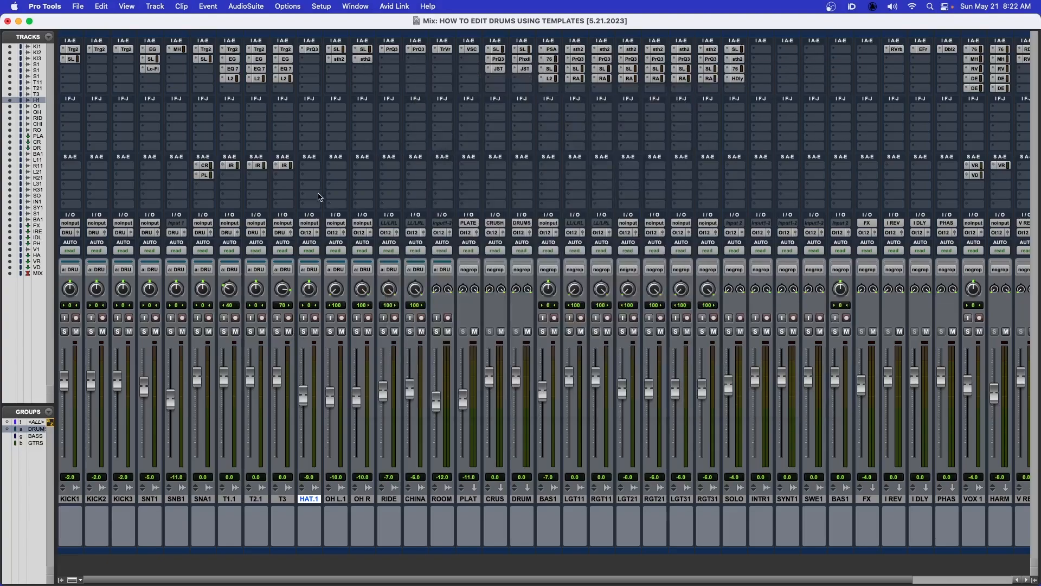
Solo HAT.1 and listen to the hi-hat from about 36|4|775 in the Edit window, returning to the Mix window
left_click(304, 332)
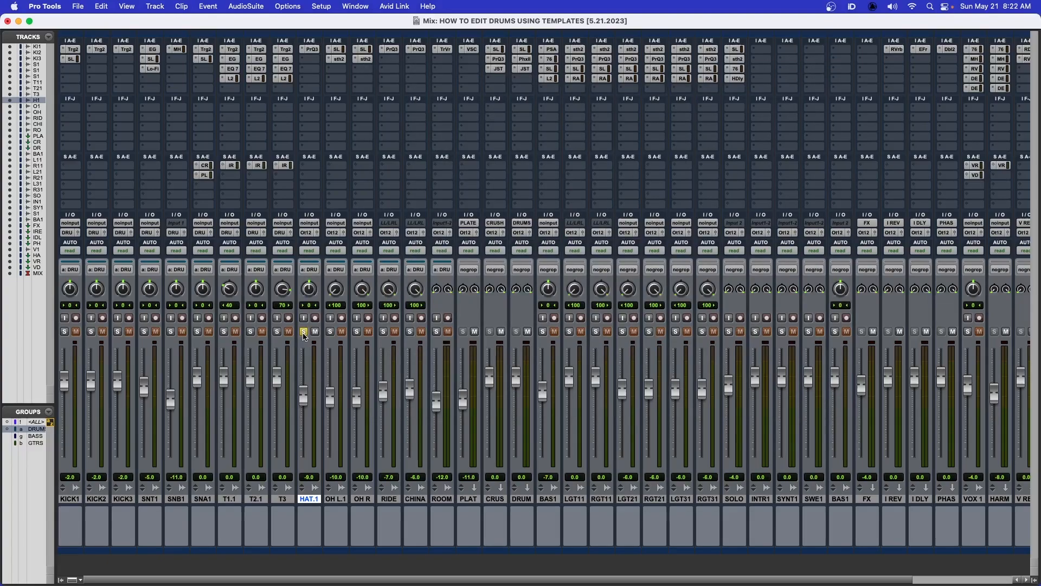
key("super+equal")
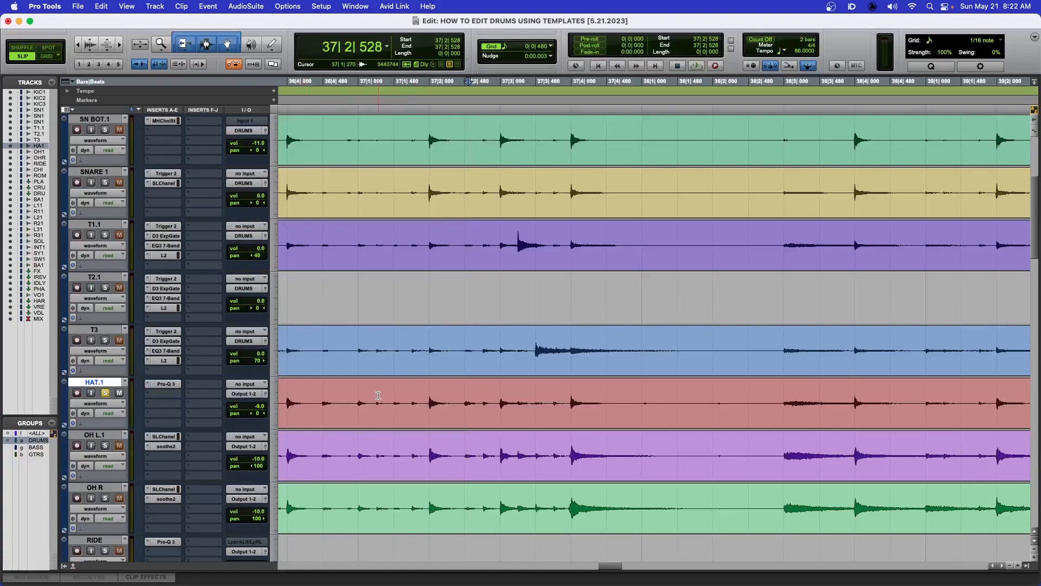
left_click(344, 395)
key("space")
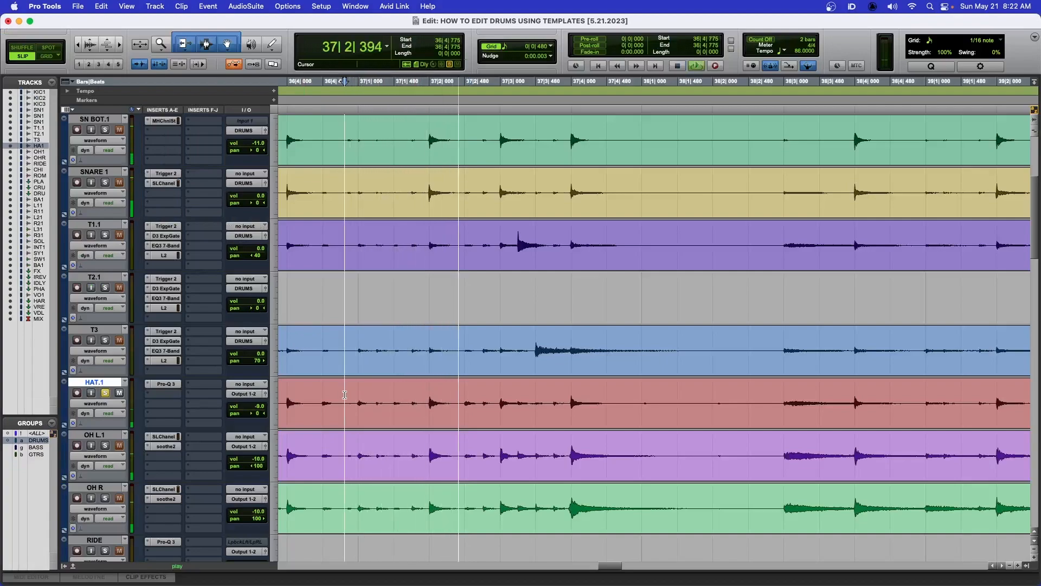
key("space")
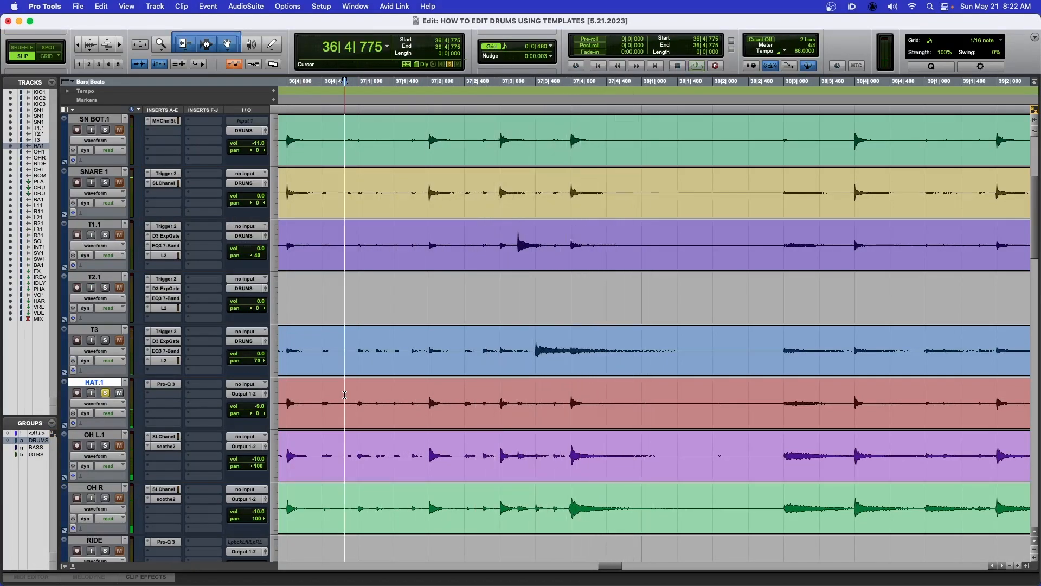
key("space")
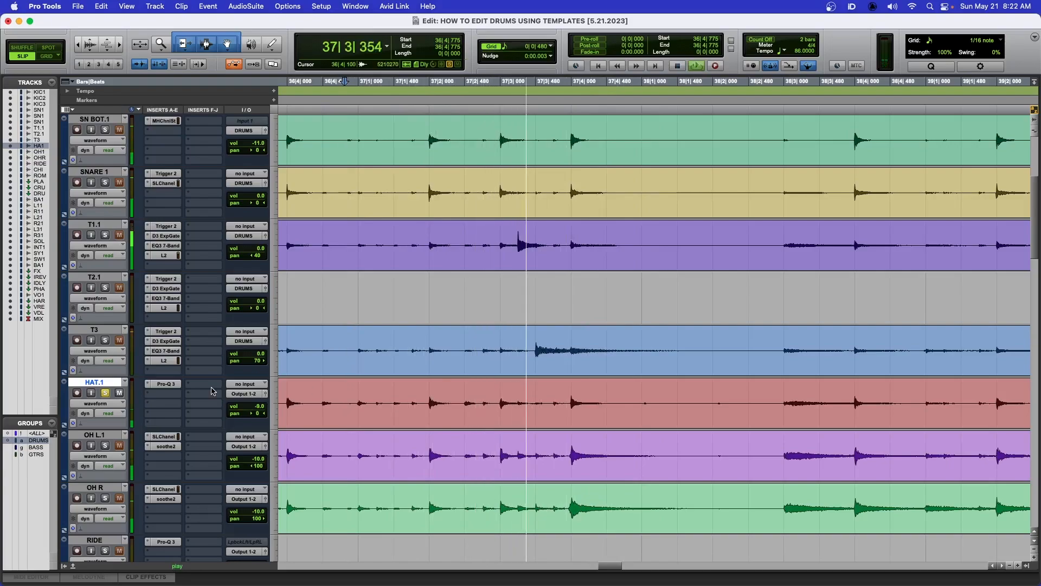
key("space")
key("super+equal")
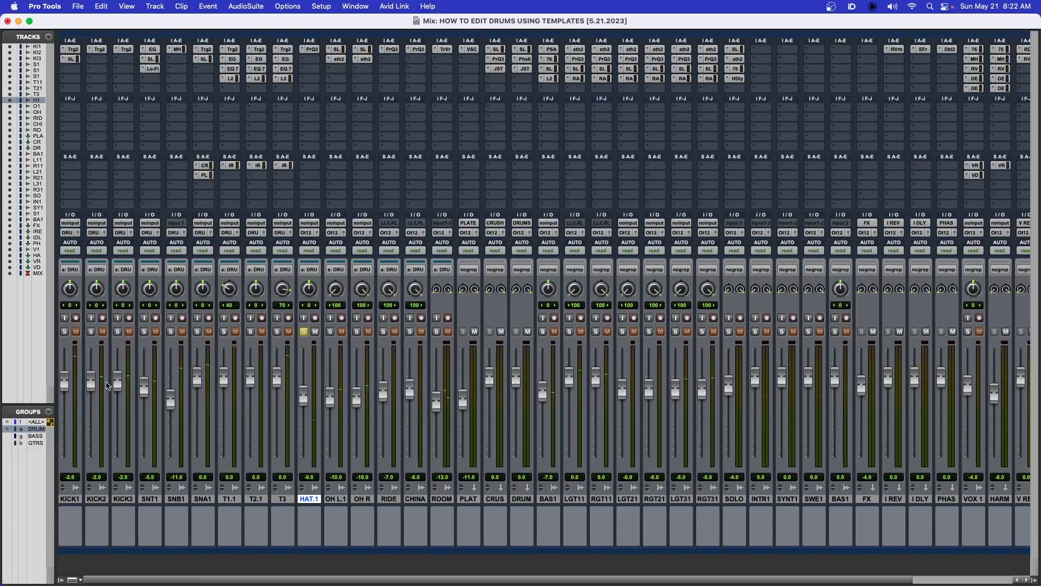
Try a different pan on HAT.1, reset the pan to 0 and take the track out of solo
left_click_drag(308, 290, 322, 416)
left_click(311, 292, "alt")
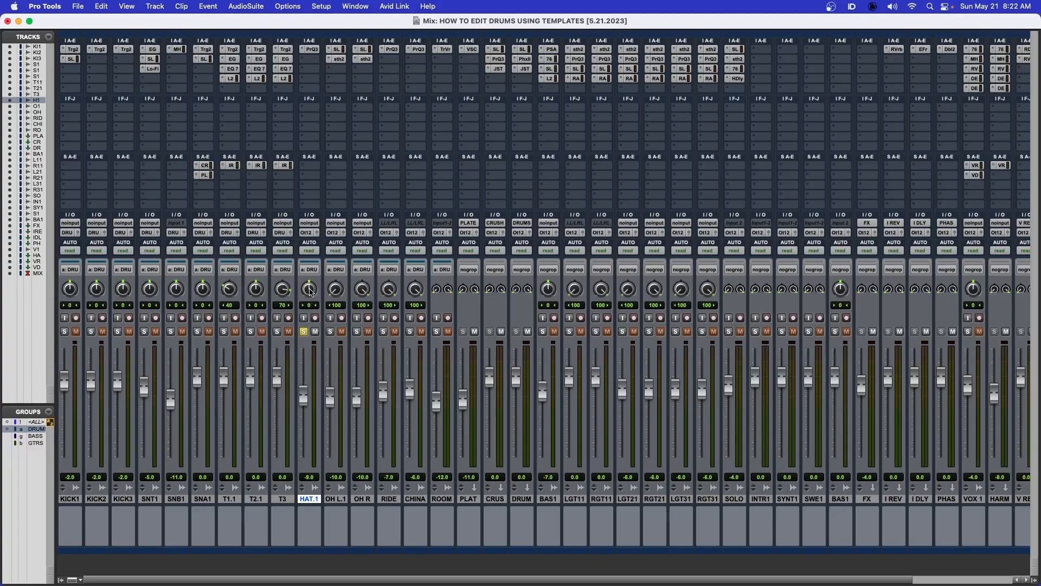
left_click(303, 333)
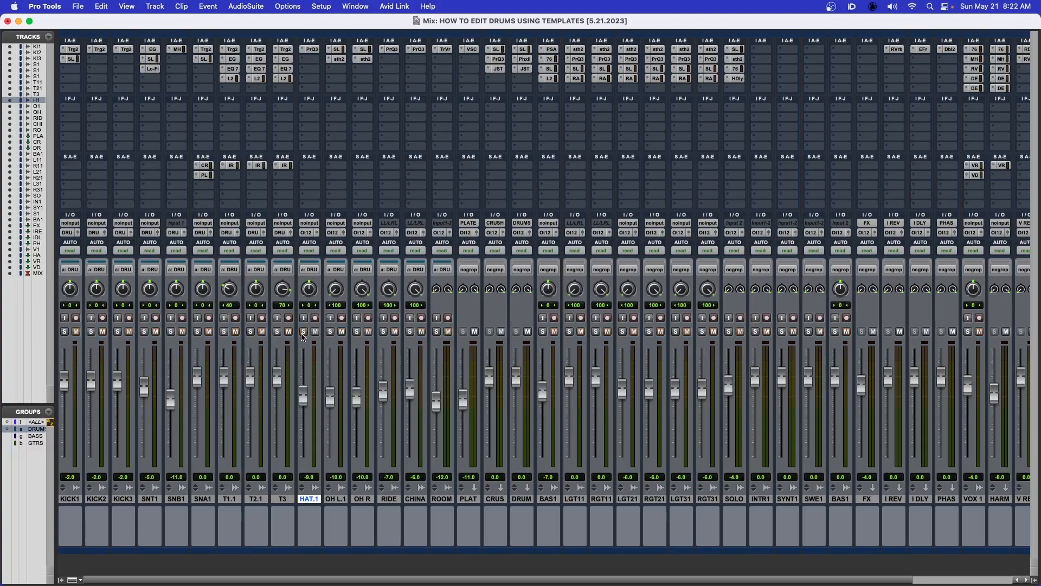
Solo the OH L.1 and OH R tracks and examine the SSLChannel plug-in on OH L.1
left_click(331, 332)
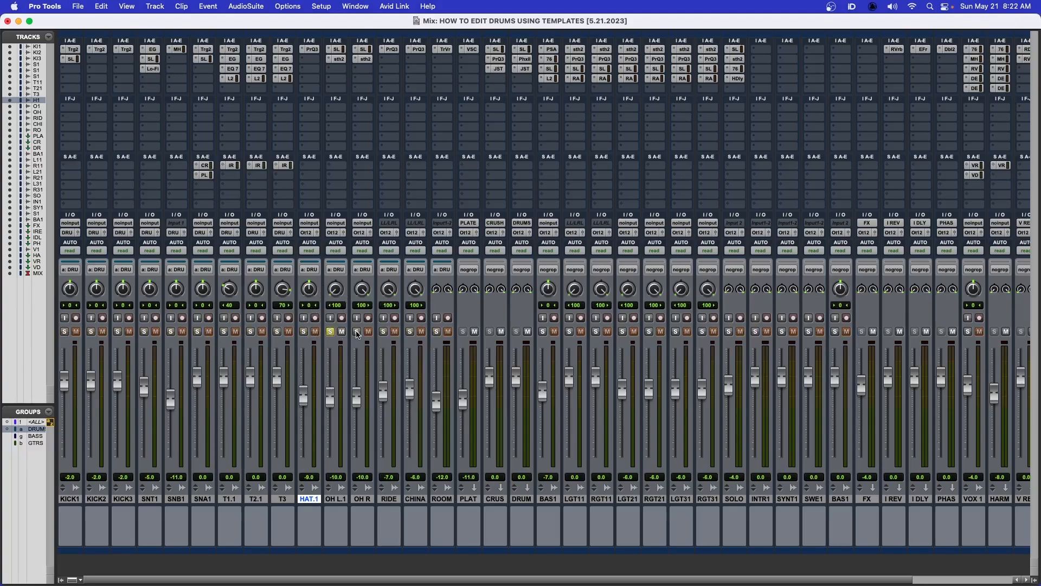
left_click(357, 332)
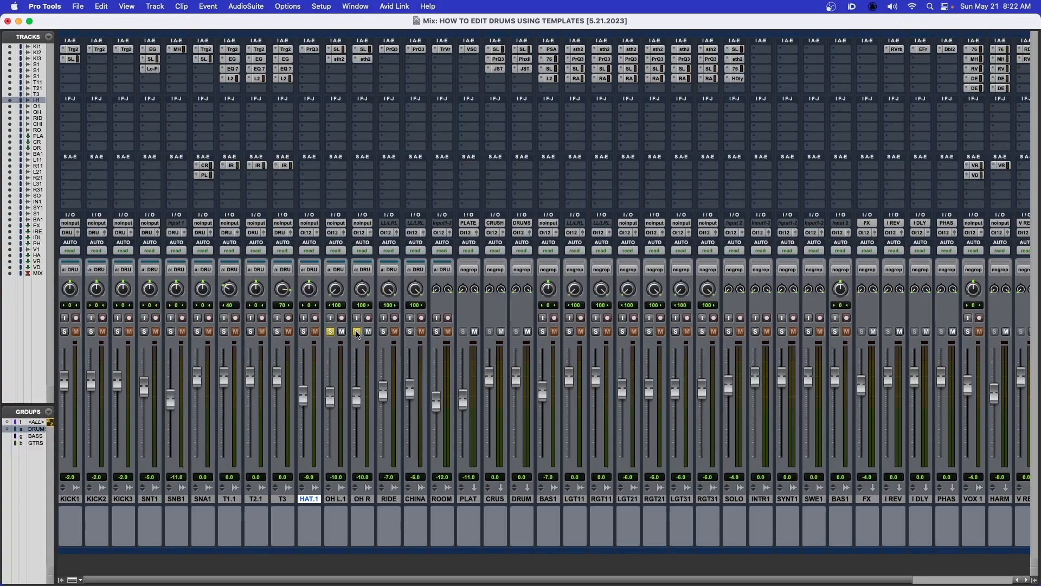
left_click(336, 50)
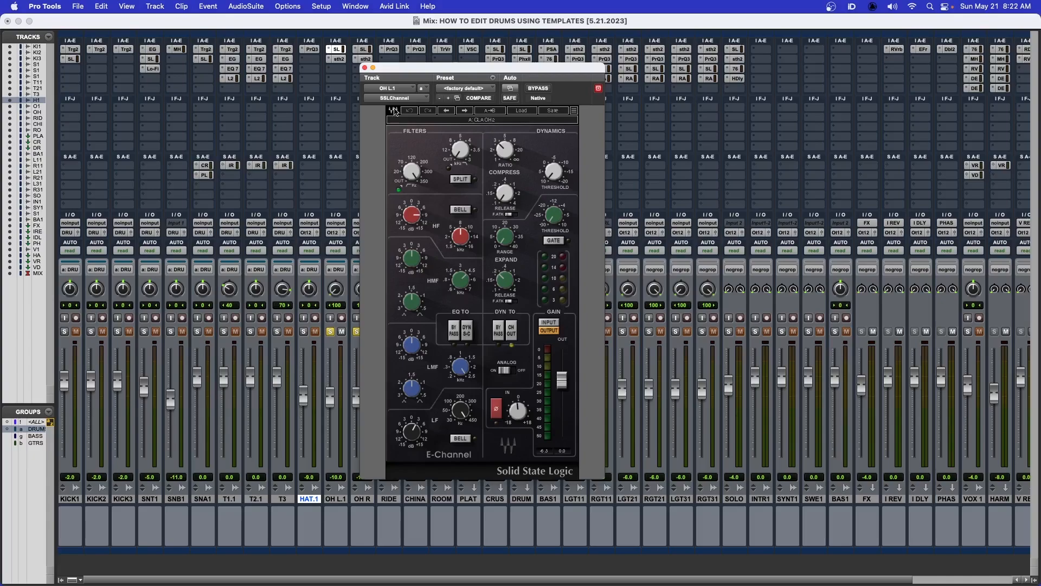
left_click(365, 68)
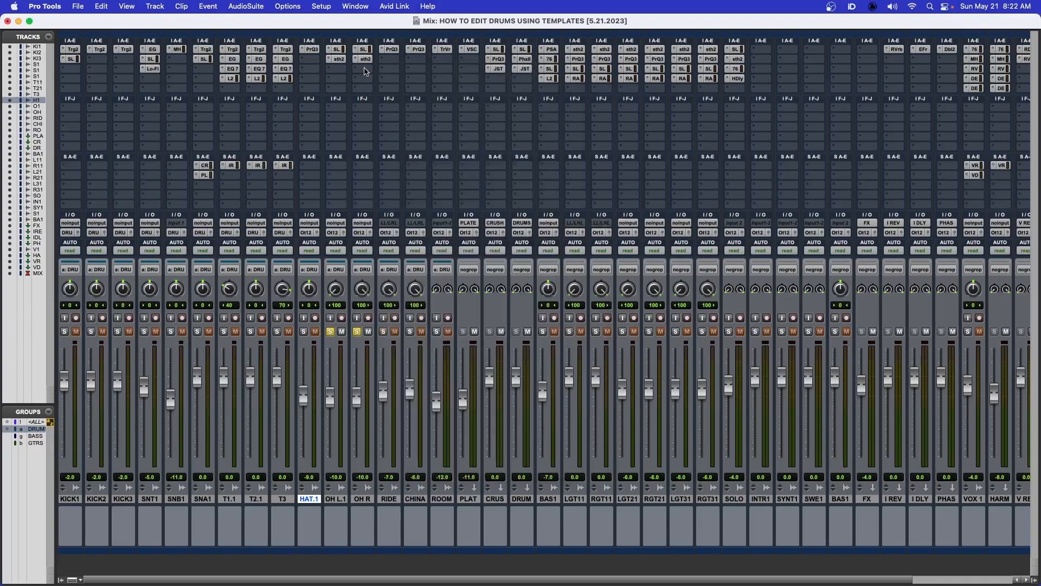
Examine the soothe2 Cymbal smooth preset on OH L.1 while playing the soloed overheads, and close the plug-in
left_click(338, 60)
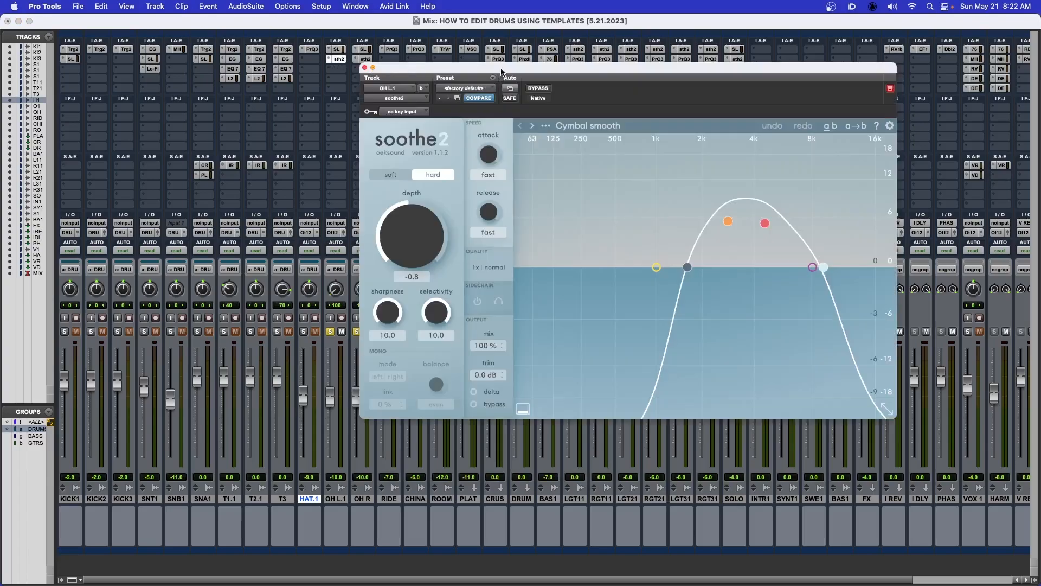
left_click_drag(502, 69, 434, 101)
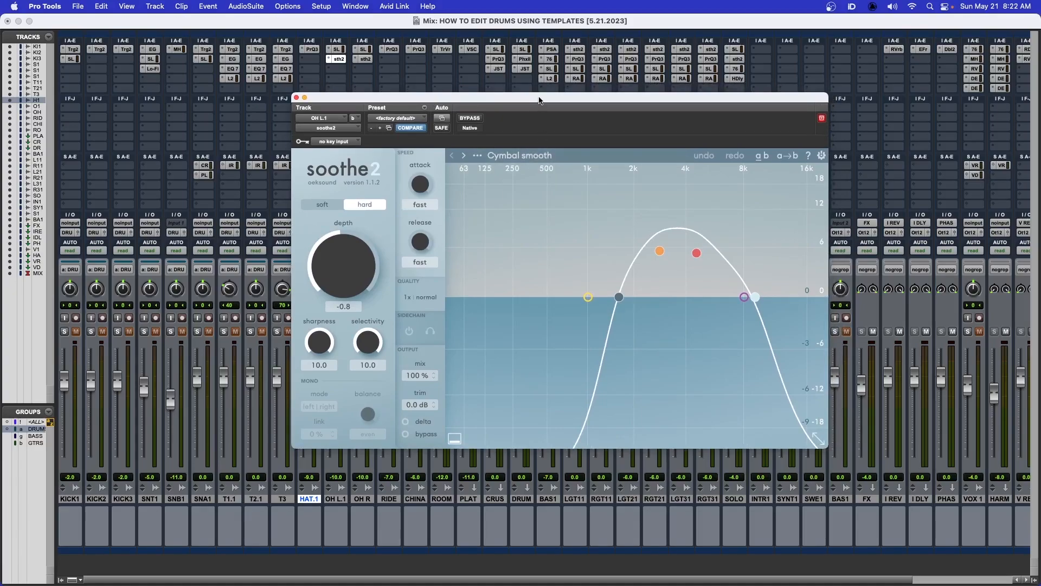
left_click_drag(540, 101, 537, 130)
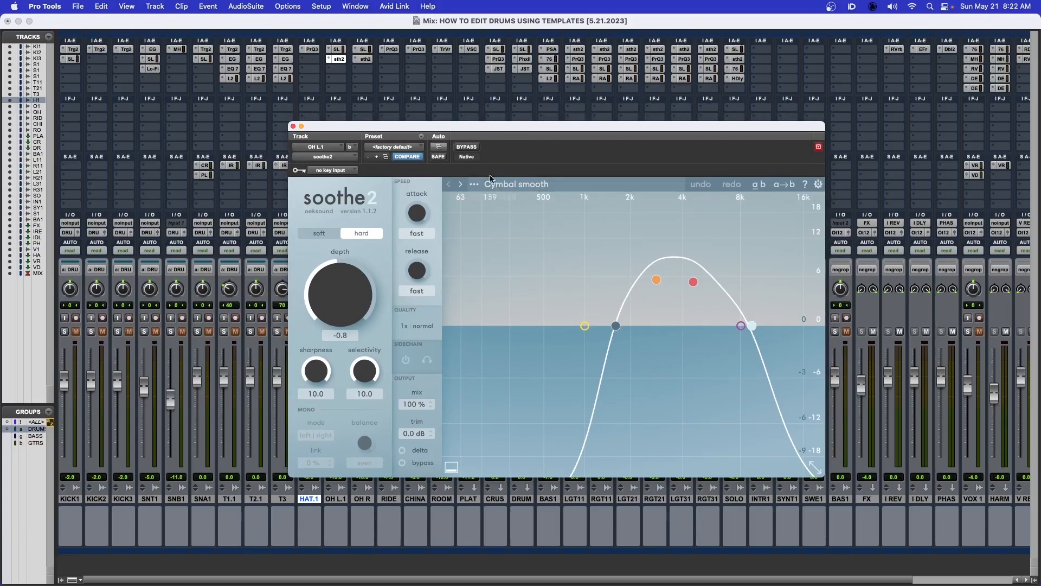
left_click_drag(501, 130, 666, 62)
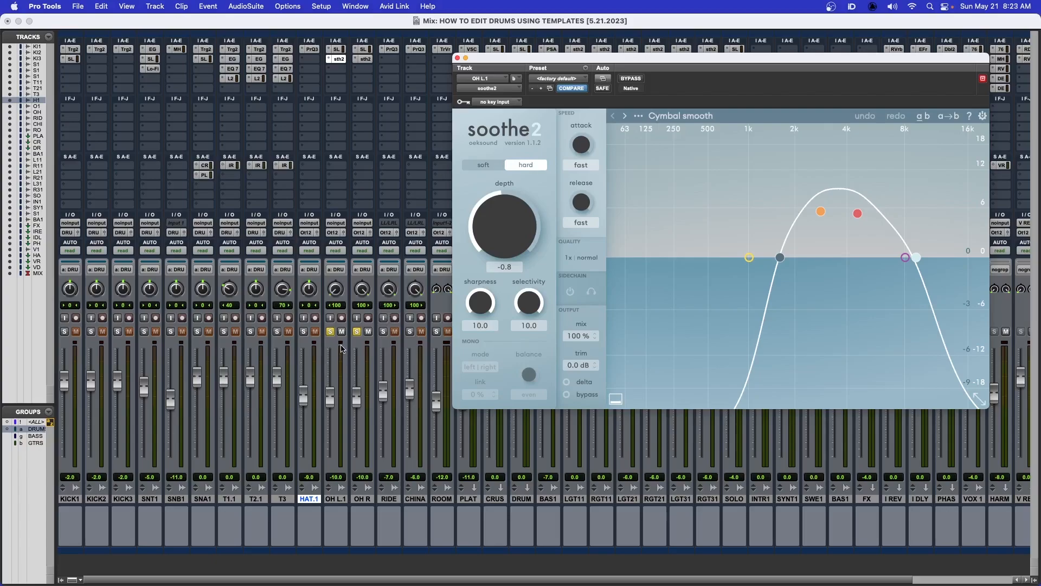
left_click(342, 349)
key("space")
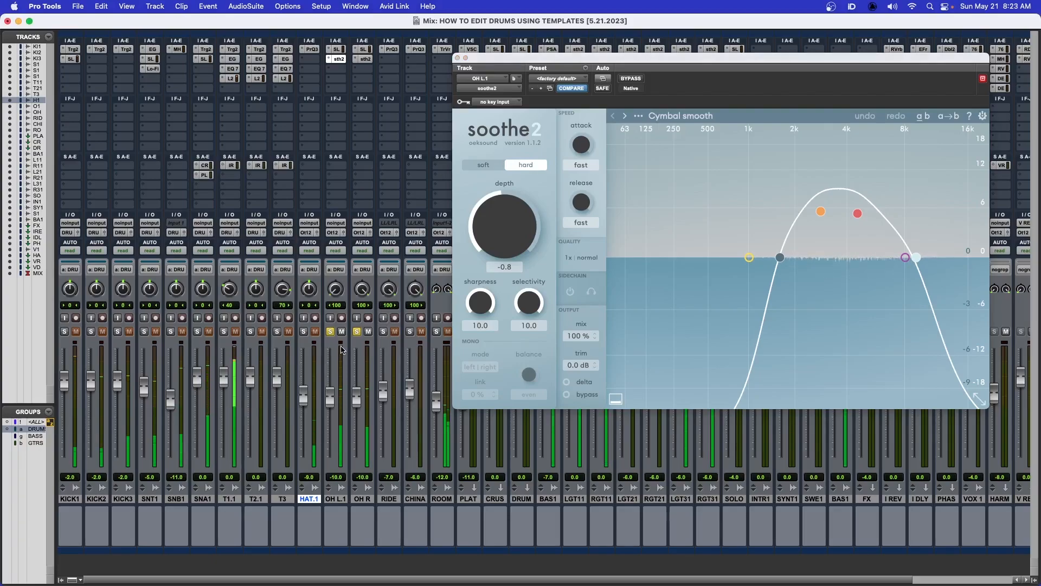
key("super+equal")
left_click_drag(536, 58, 476, 65)
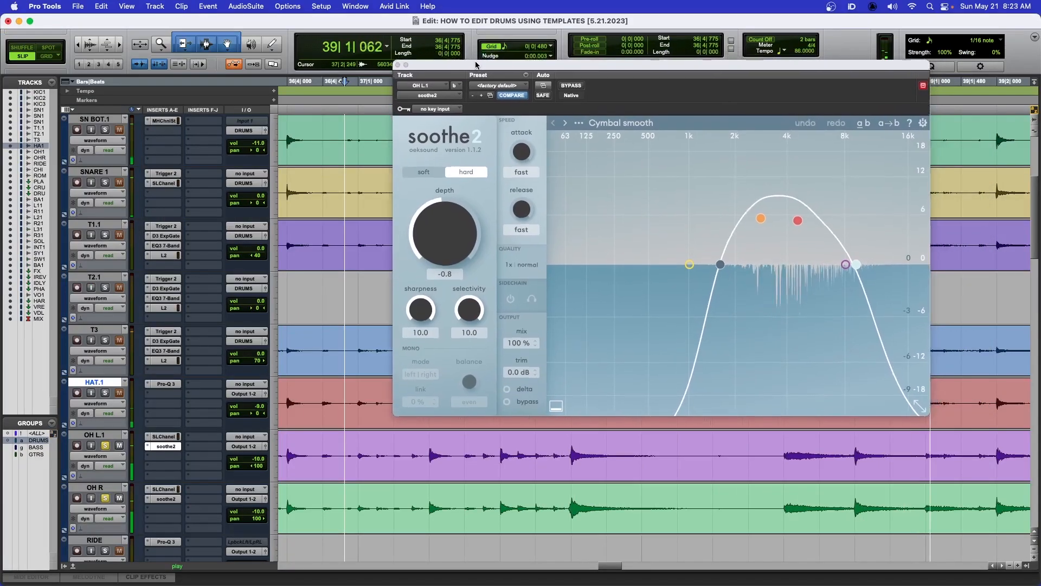
left_click(397, 64)
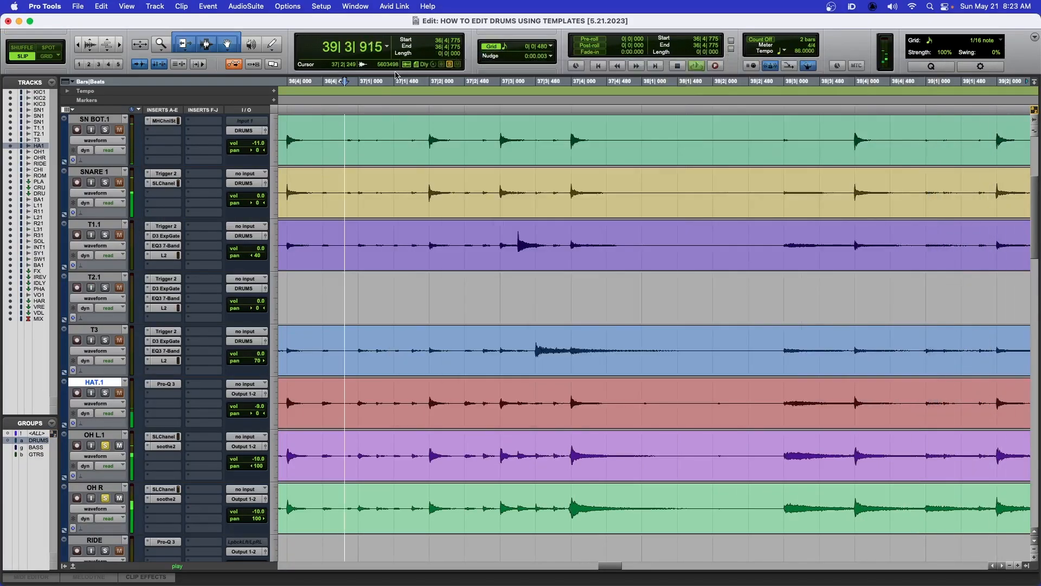
Compare the overheads with SSLChannel and soothe2 bypassed and active in the Mix window, and recheck SSLChannel on OH L.1
key("super+equal")
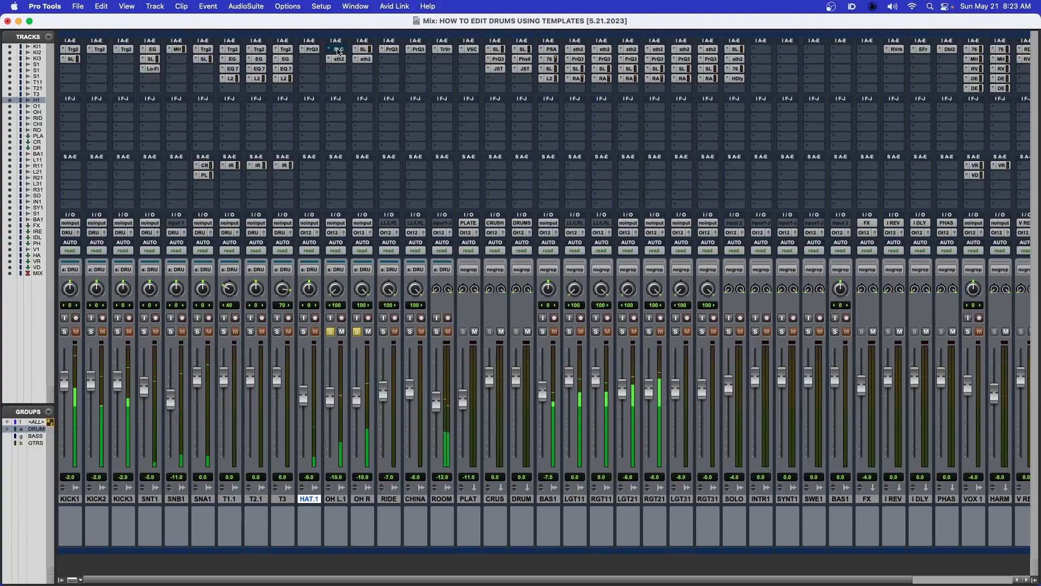
left_click_drag(339, 52, 363, 52)
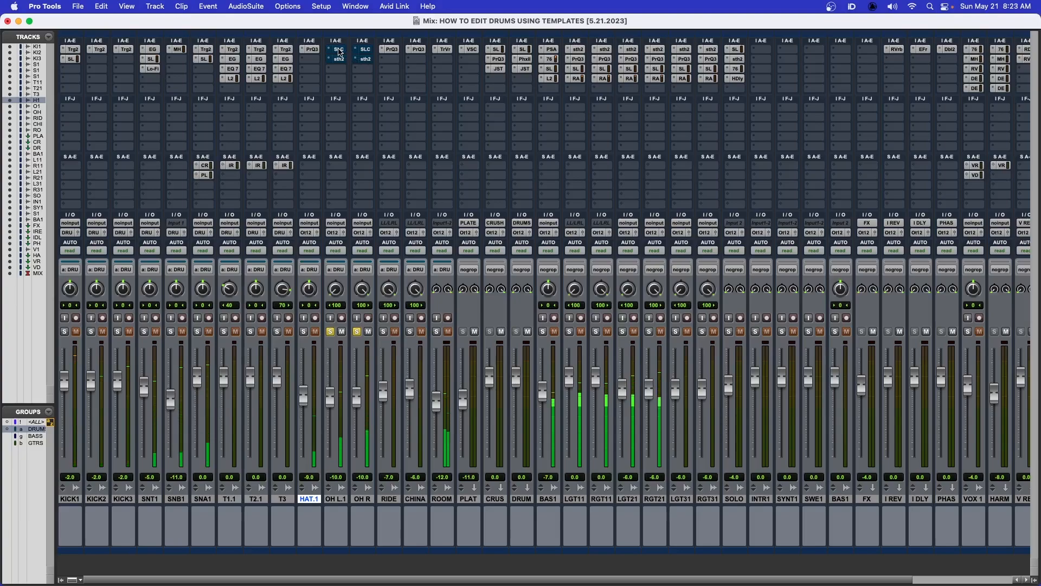
left_click(339, 53, "super")
left_click(338, 60, "super")
left_click(364, 51, "super")
left_click(364, 61, "super")
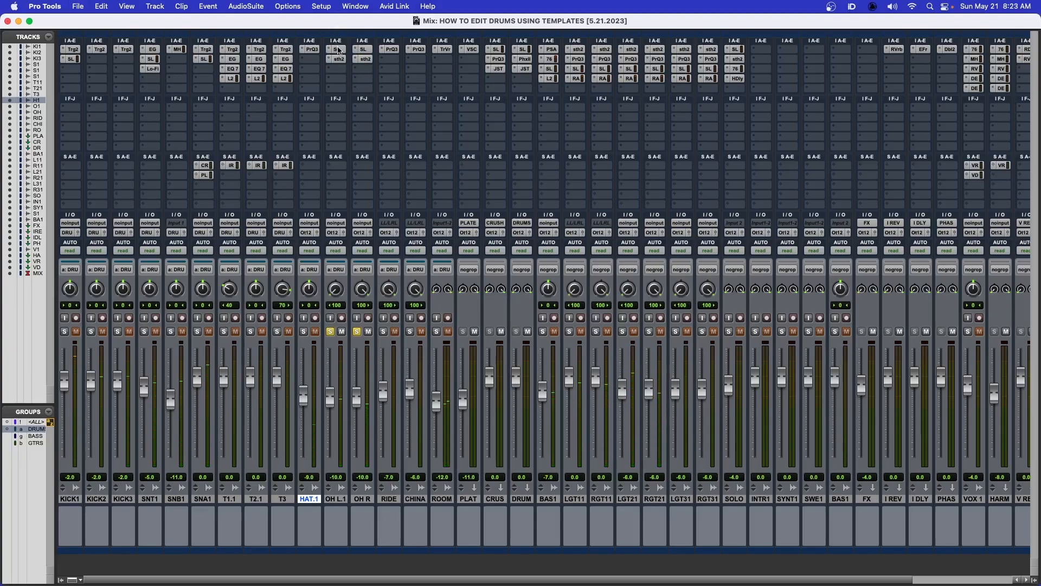
left_click(338, 51)
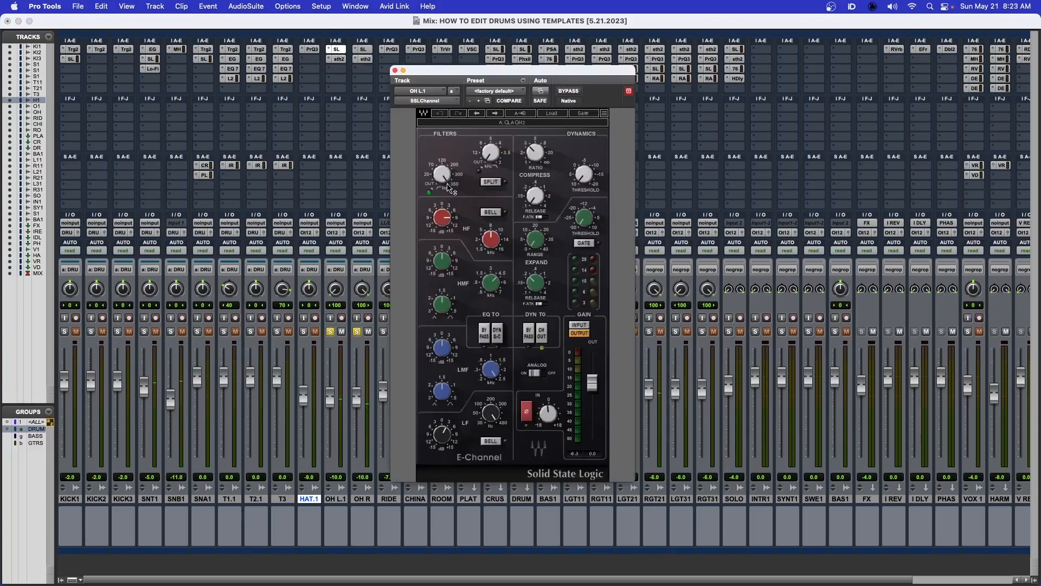
left_click(395, 73)
Solo the ROOM track, compare its TrueVerb reverb bypassed and active during playback, and close the plug-in
left_click(443, 50)
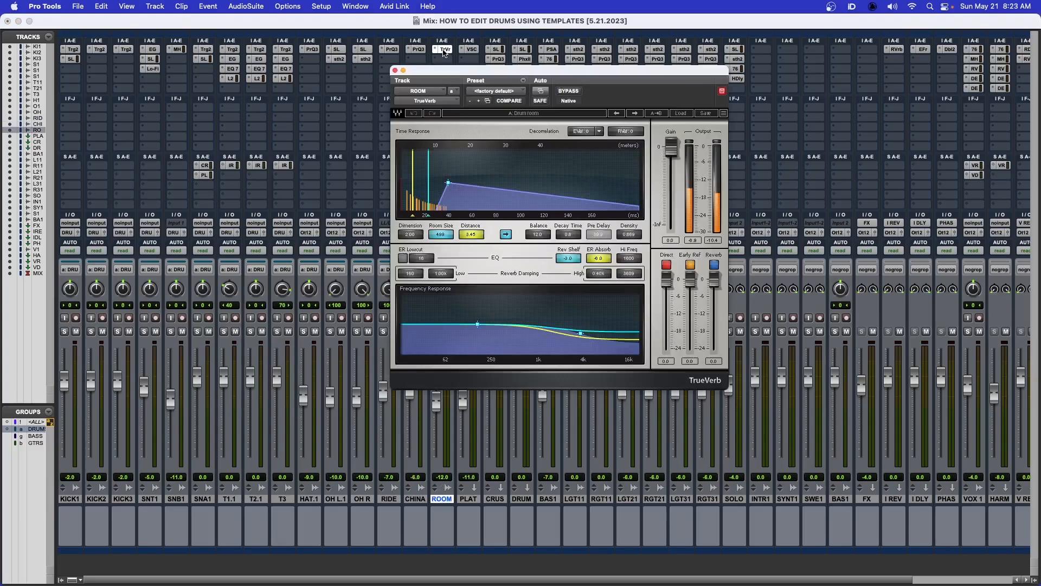
left_click_drag(503, 64, 629, 64)
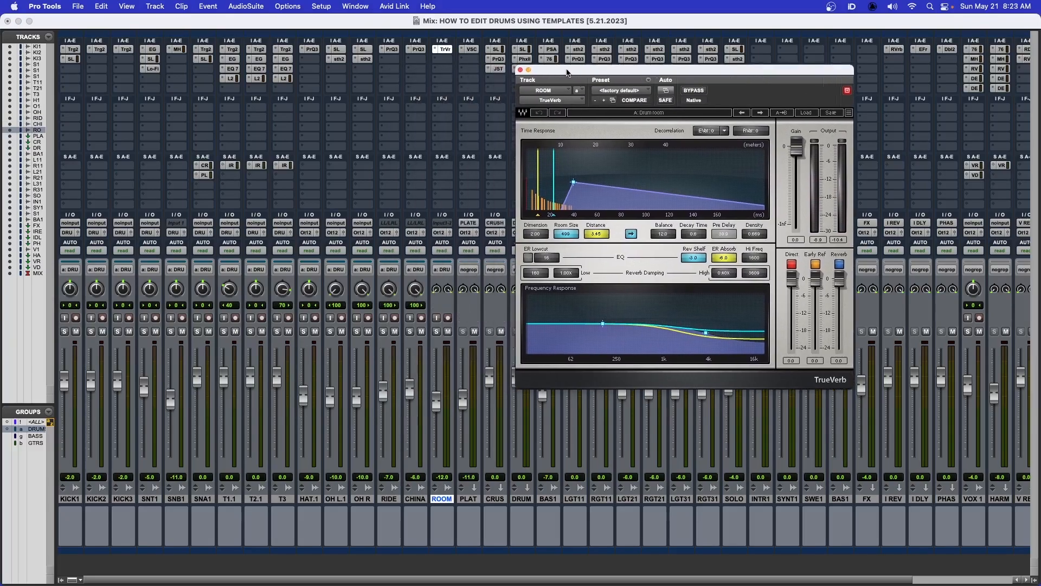
left_click(437, 331)
key("space")
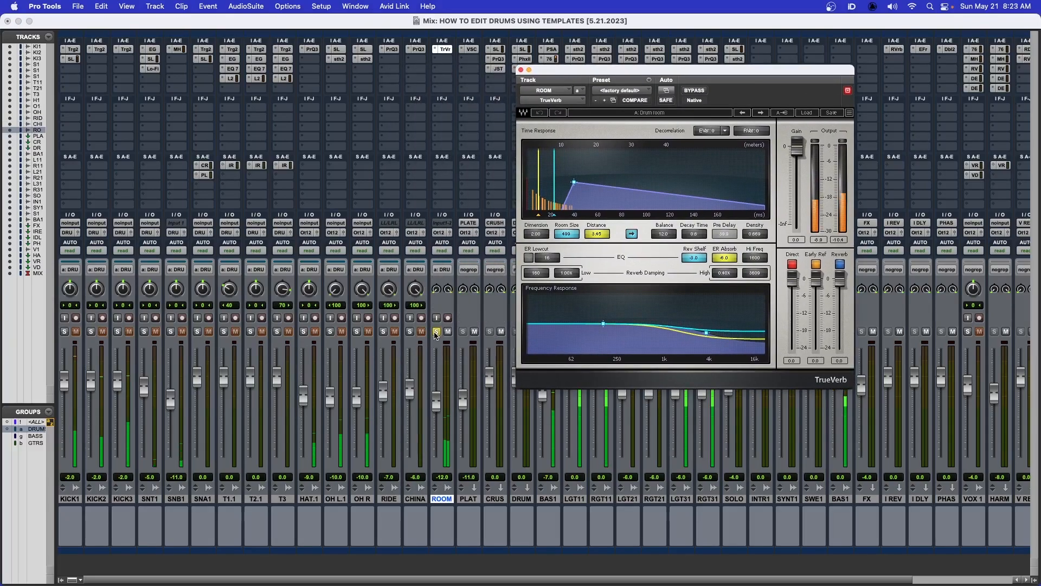
left_click(694, 91)
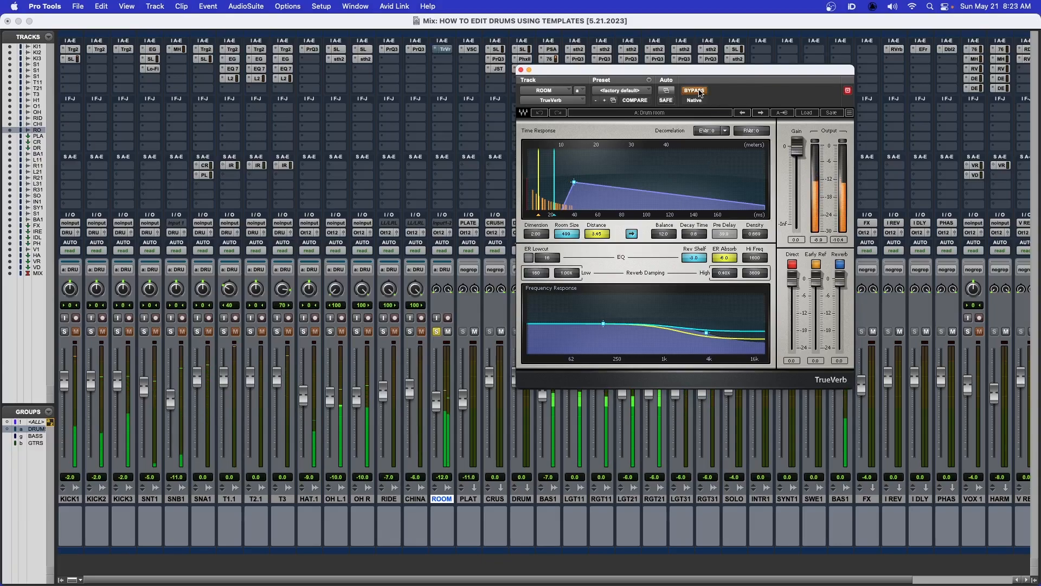
left_click(696, 91)
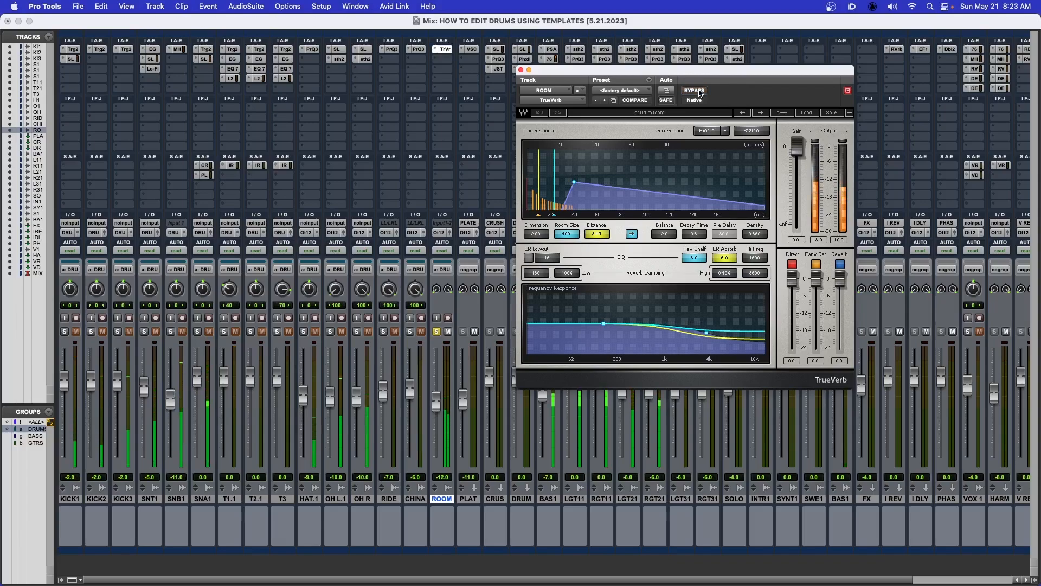
key("space")
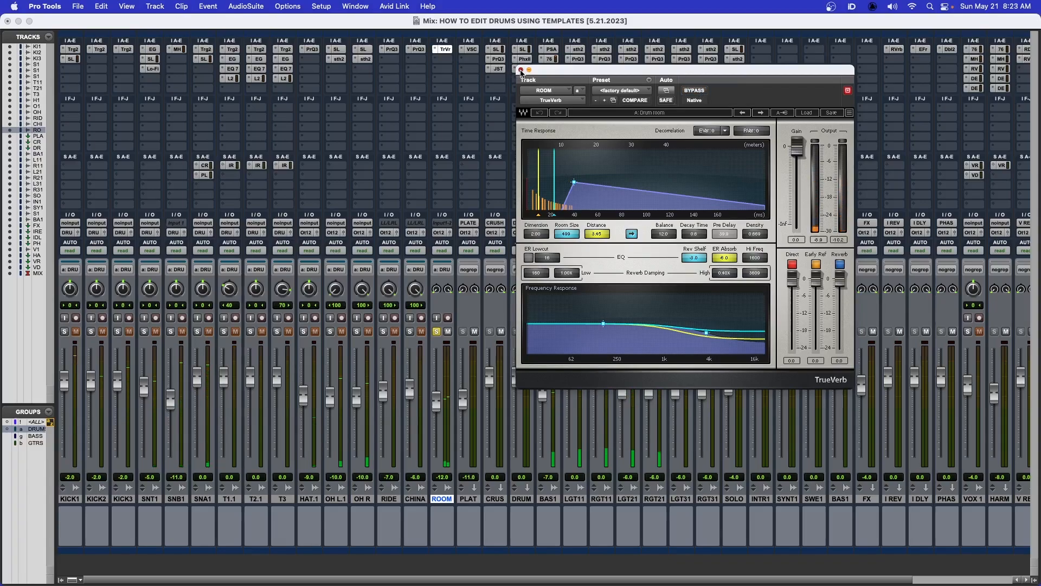
left_click(521, 70)
Solo all tracks of the DRUMS group from KICK1 to ROOM
left_click(410, 332)
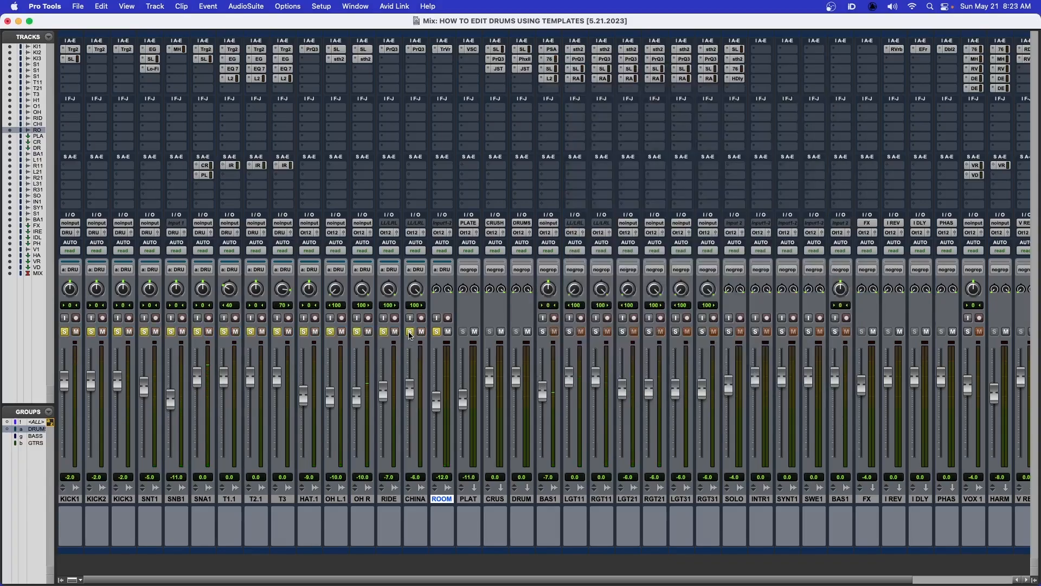
Examine the VerbSuite Classics reverb settings on the PLATE track
left_click(466, 499)
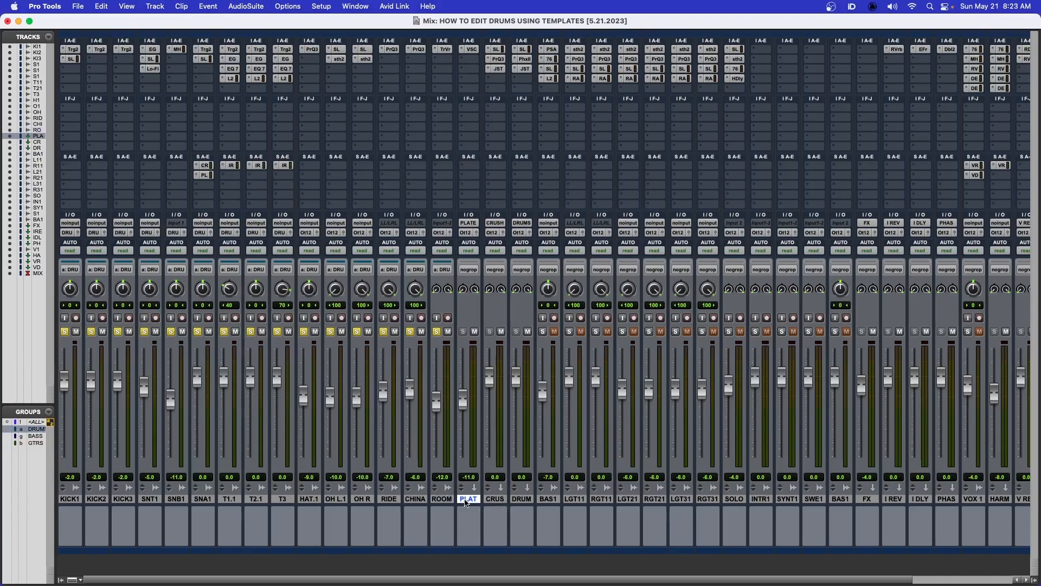
left_click(471, 50)
left_click_drag(621, 68, 350, 63)
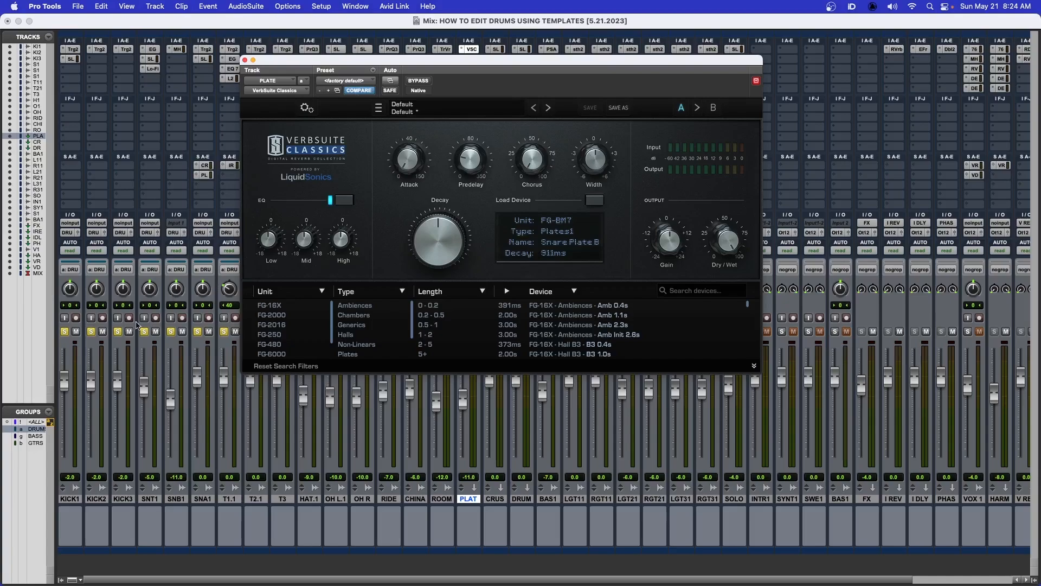
Solo the snare tracks SNT1, SNB1 and SNA1, compare the PLATE track muted and unmuted during playback, and close the plug-in
left_click(118, 332)
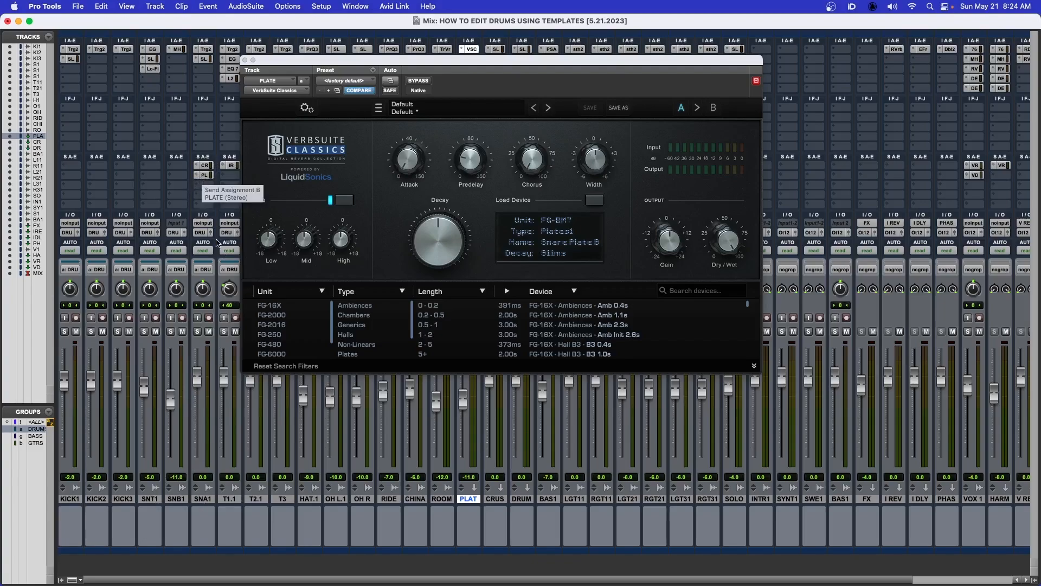
left_click(198, 331)
key("space")
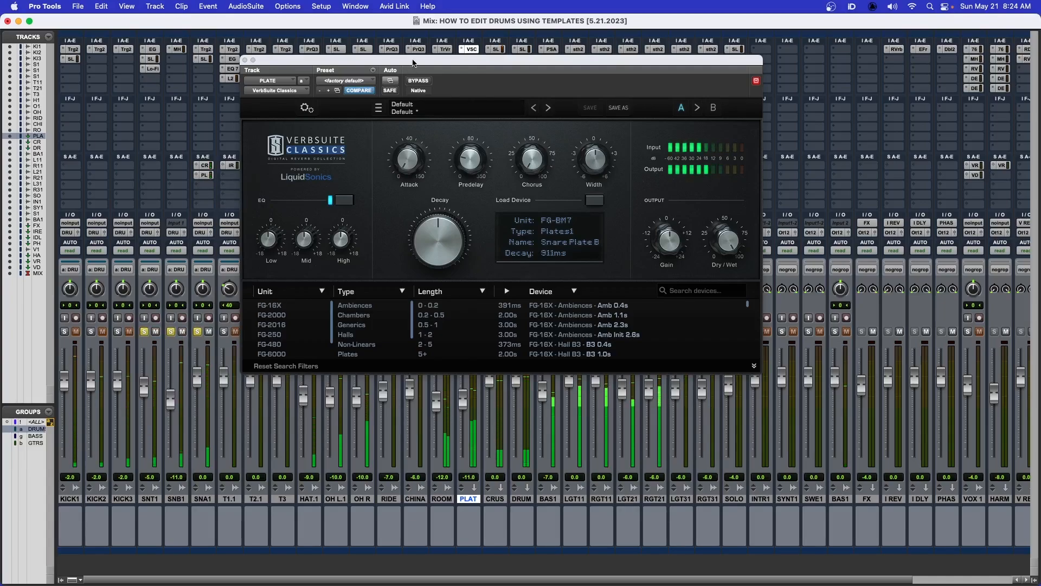
left_click_drag(414, 62, 709, 107)
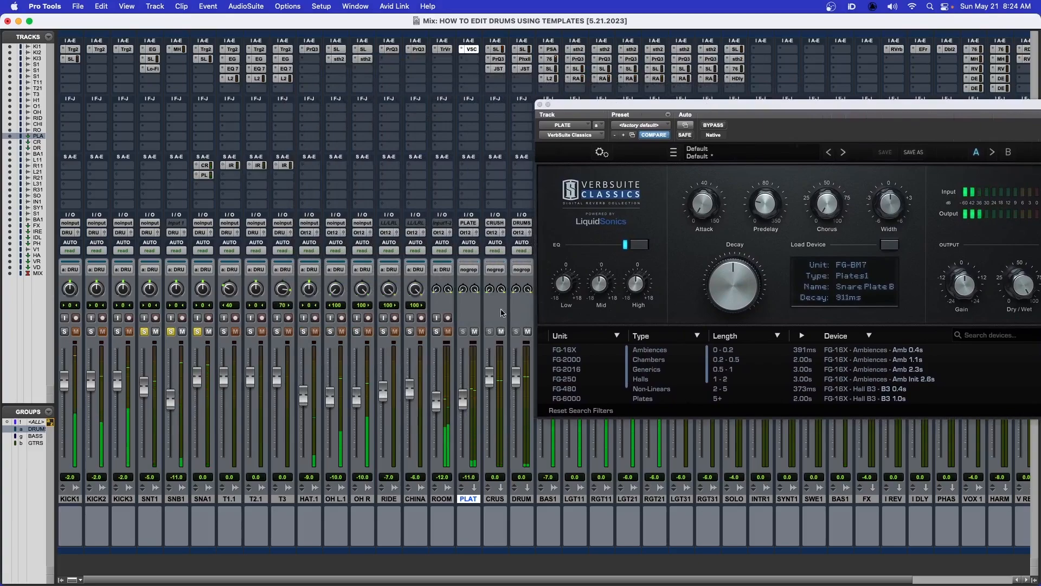
left_click(474, 331)
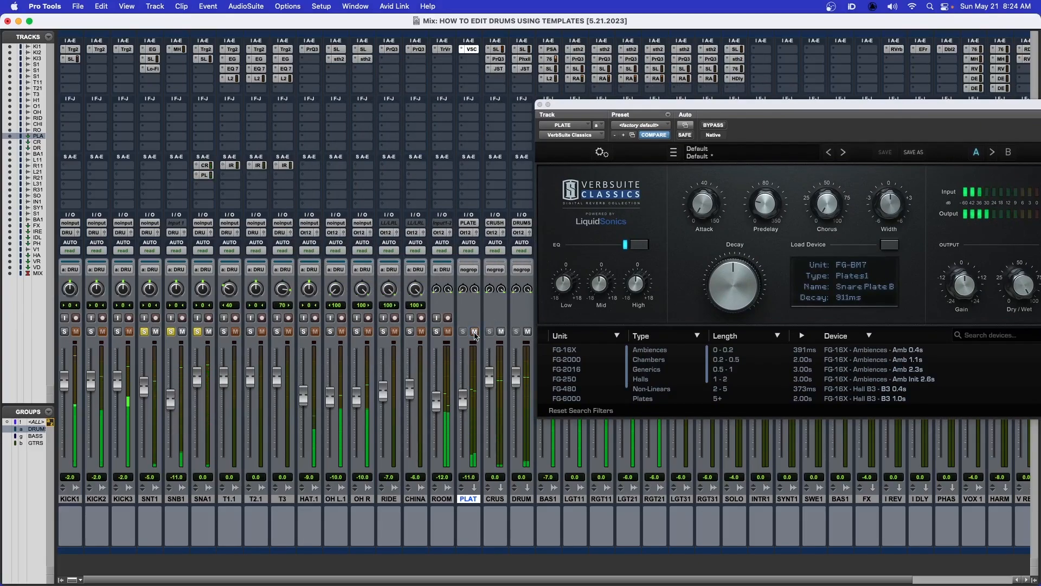
left_click(539, 104)
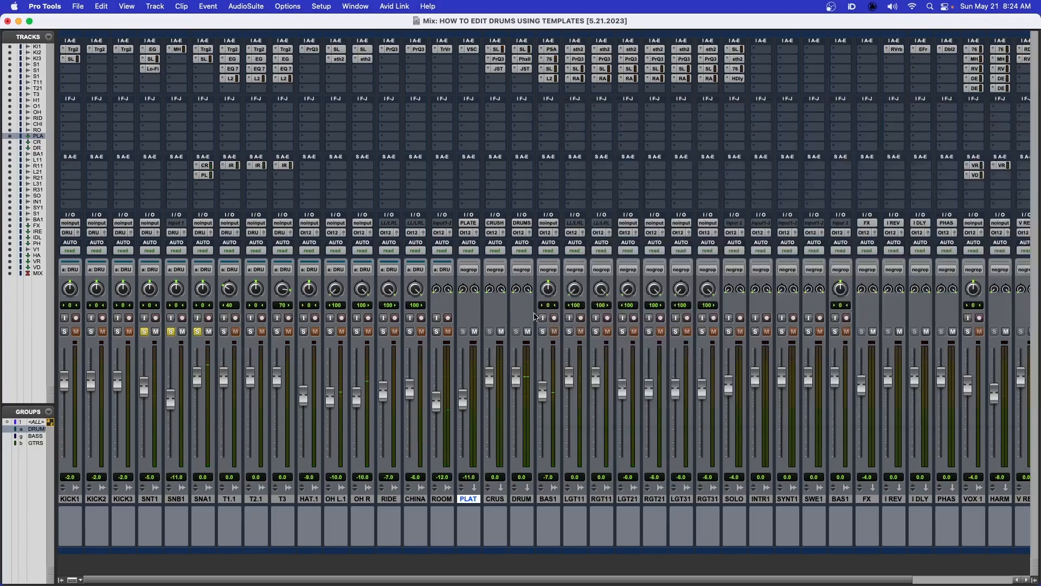
Load the Pumping factory preset in SSLComp on the CRUSH track
left_click(494, 499)
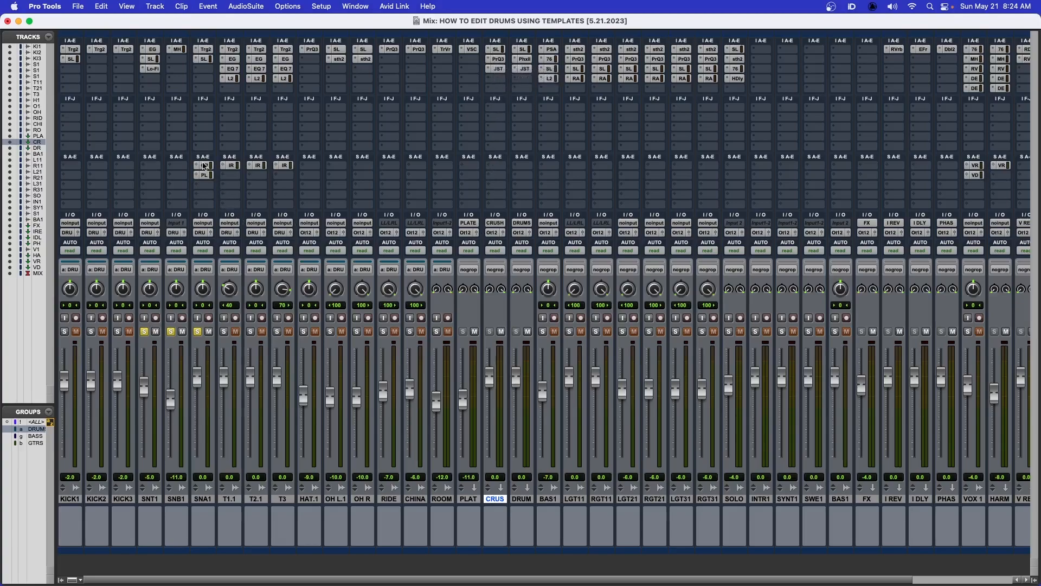
left_click(499, 53)
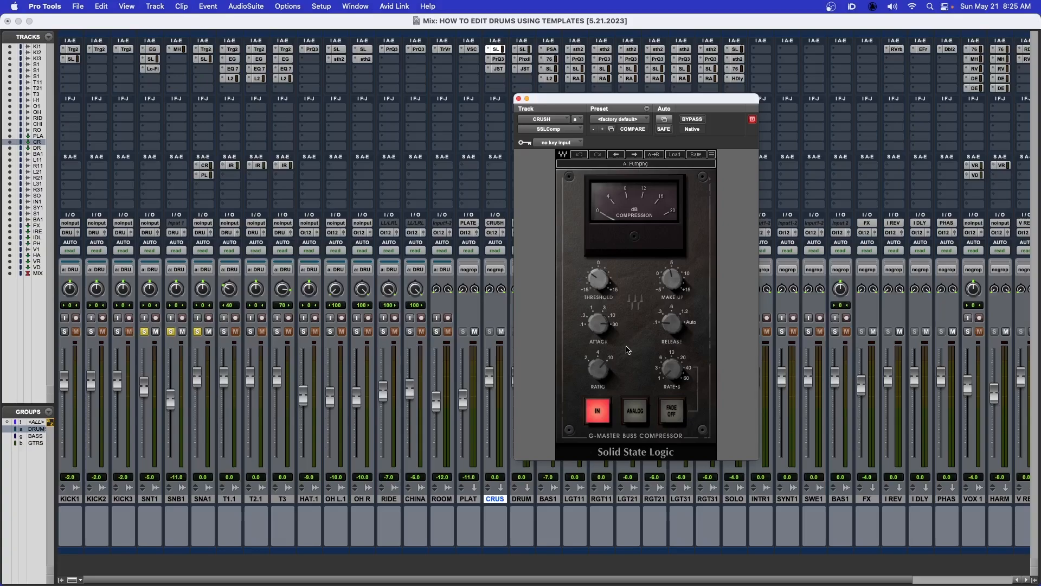
key("space")
left_click(674, 155)
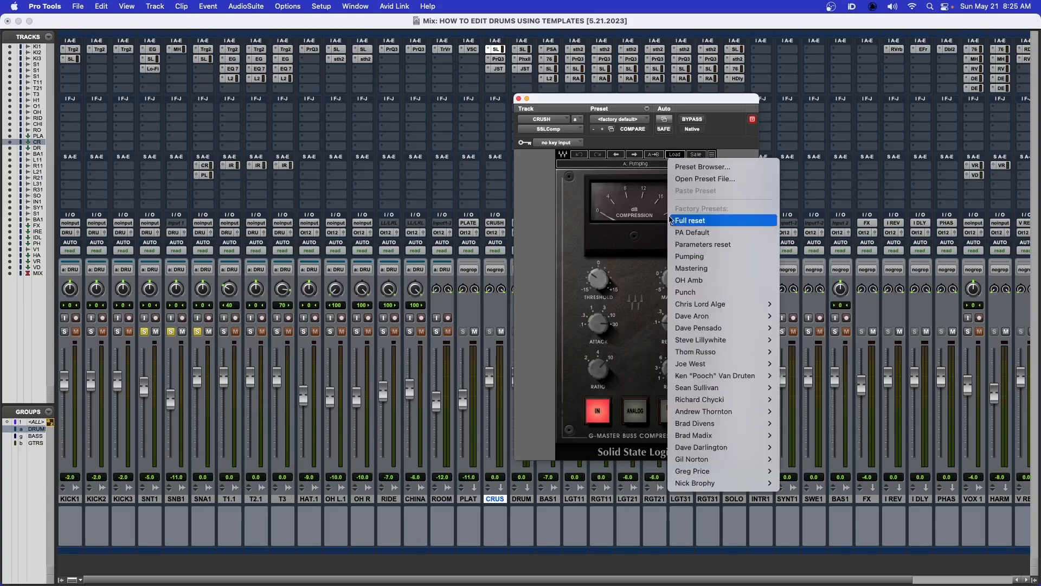
left_click(674, 256)
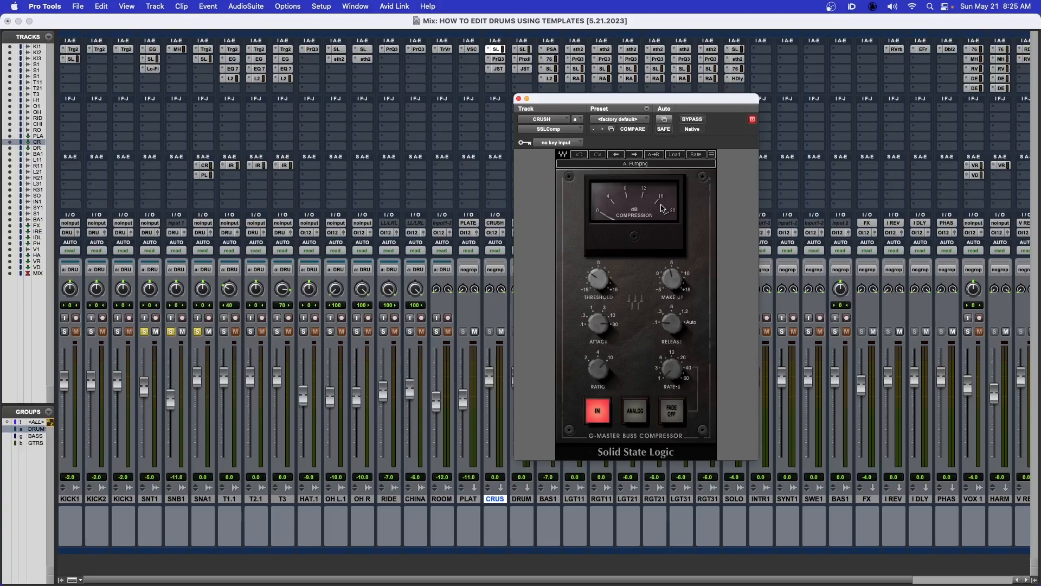
left_click_drag(629, 102, 658, 102)
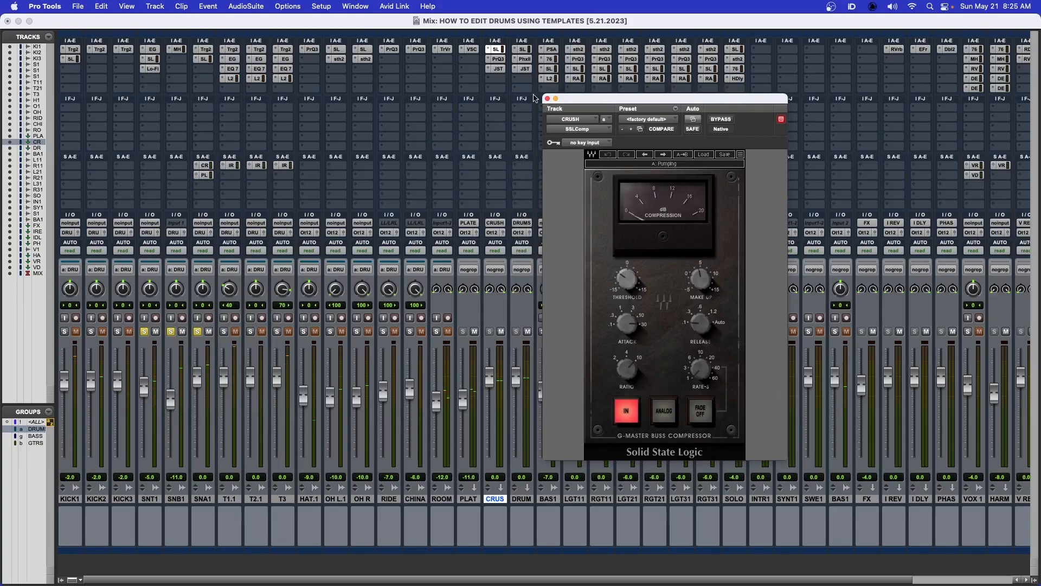
Examine the frequency, gain and Q of the two FabFilter Pro-Q 3 bands on the CRUSH track
left_click(497, 59)
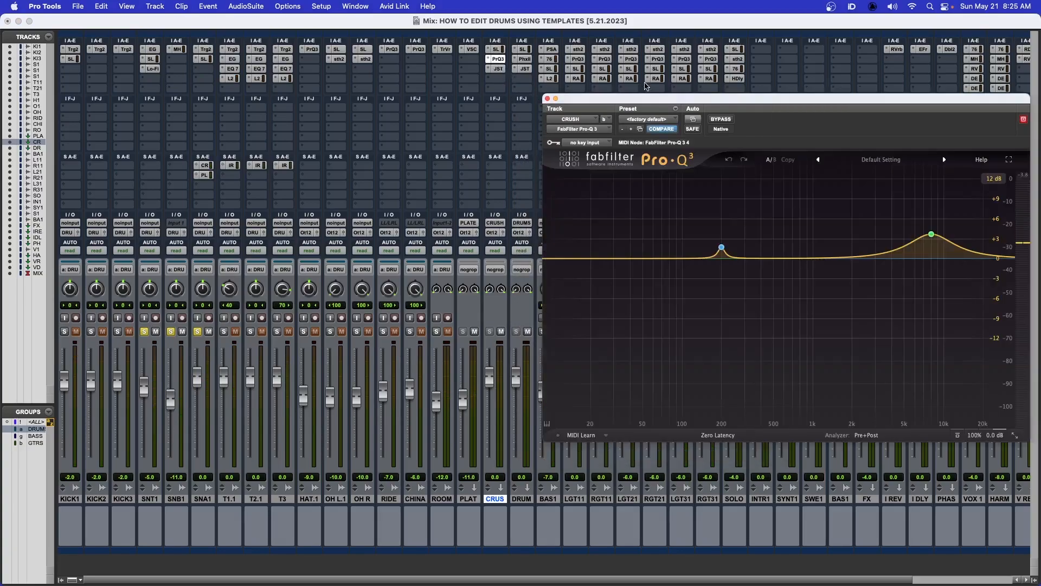
left_click_drag(654, 100, 472, 108)
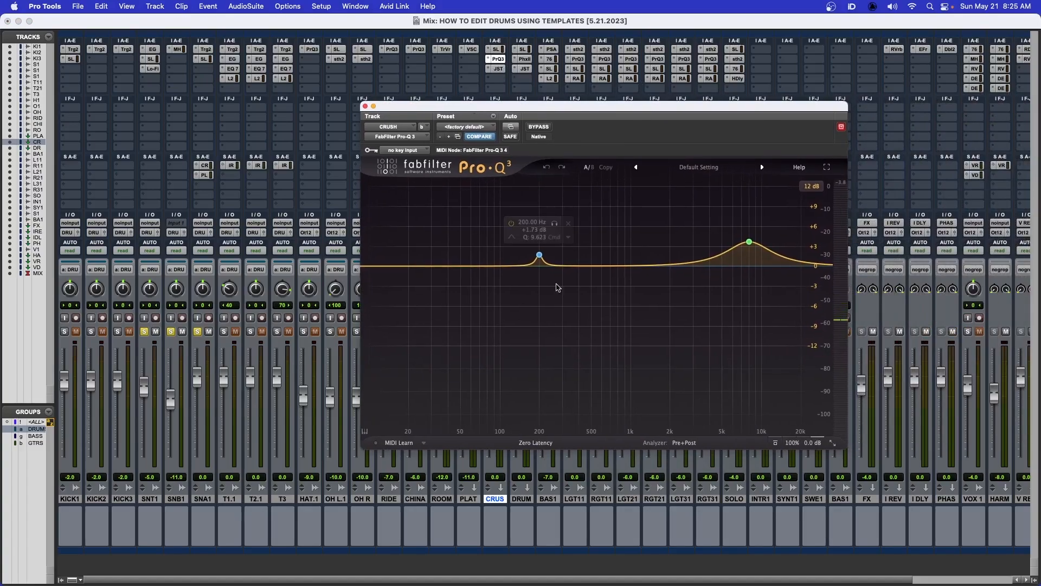
mouse_move(726, 257)
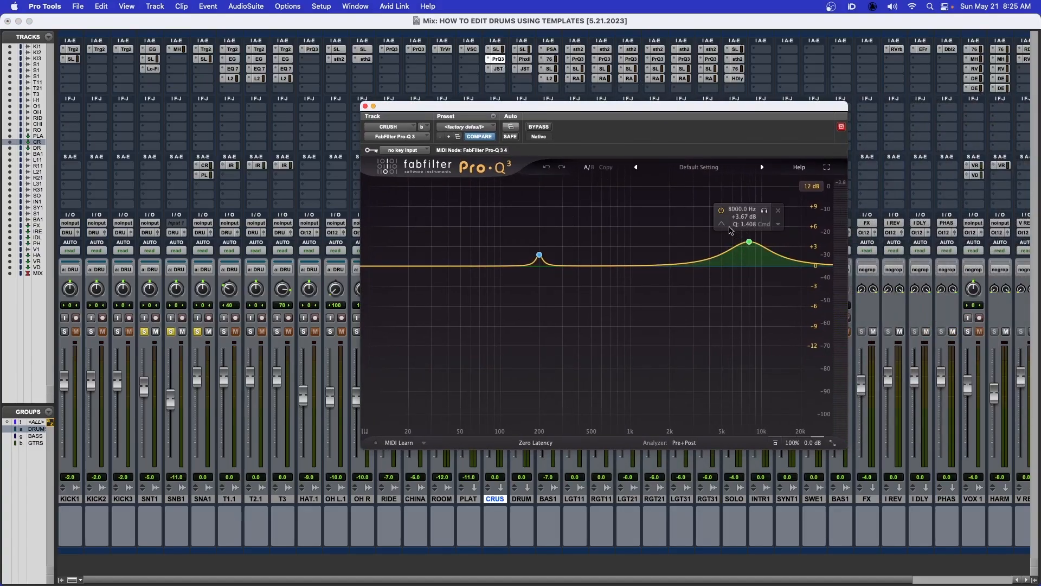
mouse_move(540, 256)
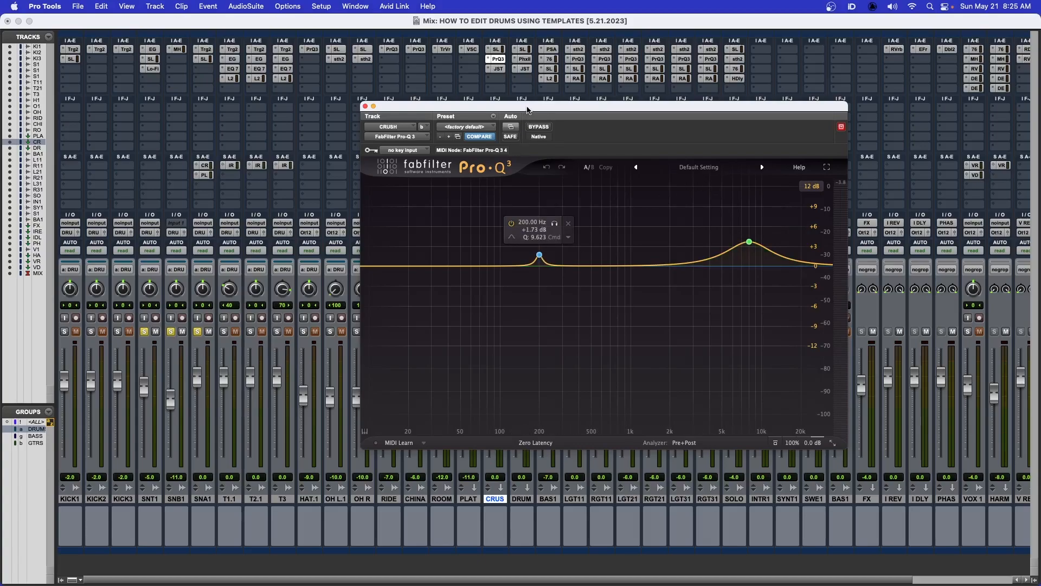
left_click_drag(529, 110, 620, 111)
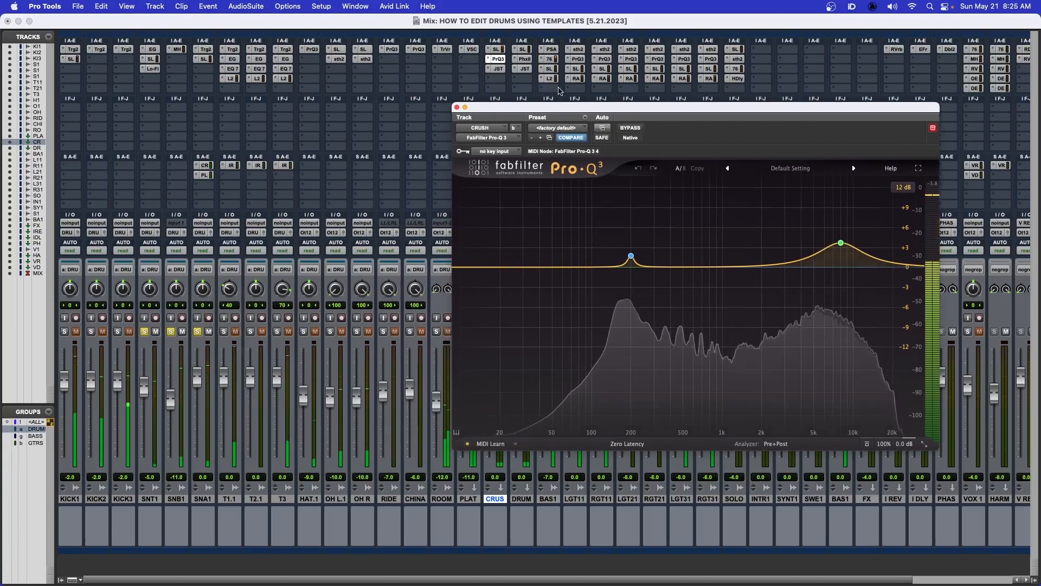
Examine the JST Clip settings on the CRUSH track and close the plug-in
left_click(498, 69)
left_click_drag(514, 112, 592, 124)
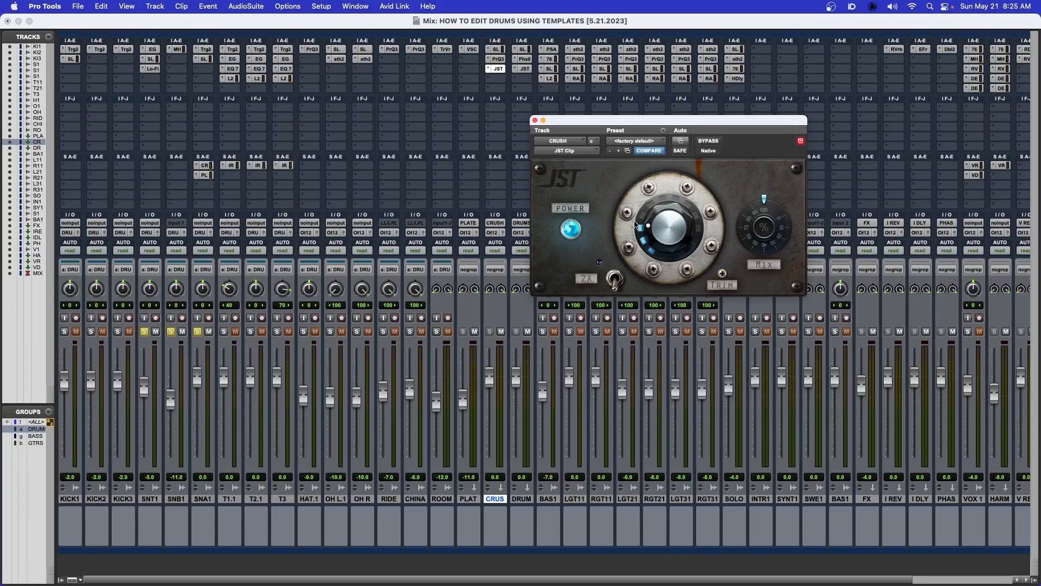
left_click(535, 121)
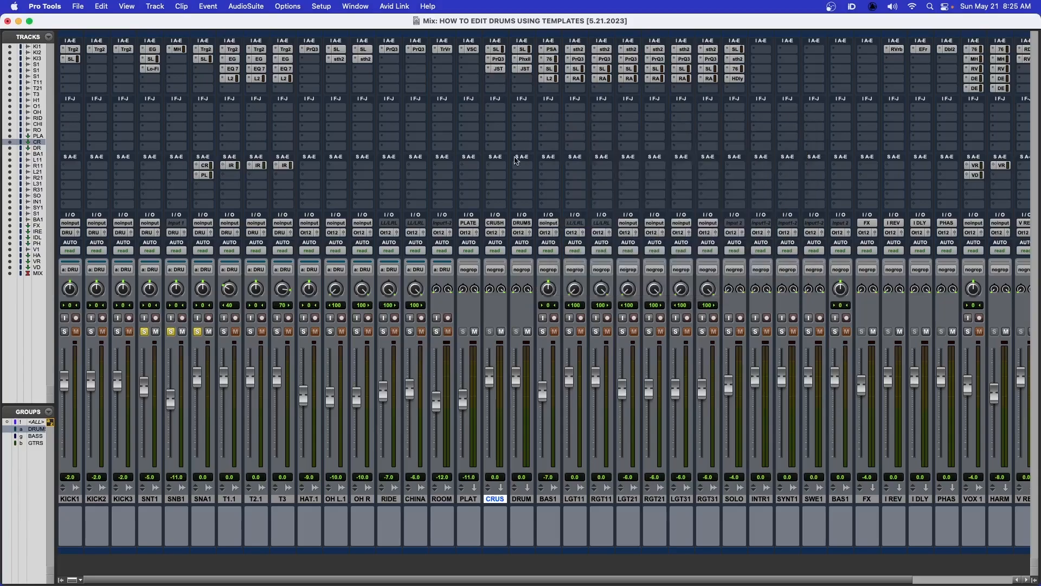
Compare the soloed snares with the CRUSH track muted and unmuted during playback
left_click(501, 332)
key("space")
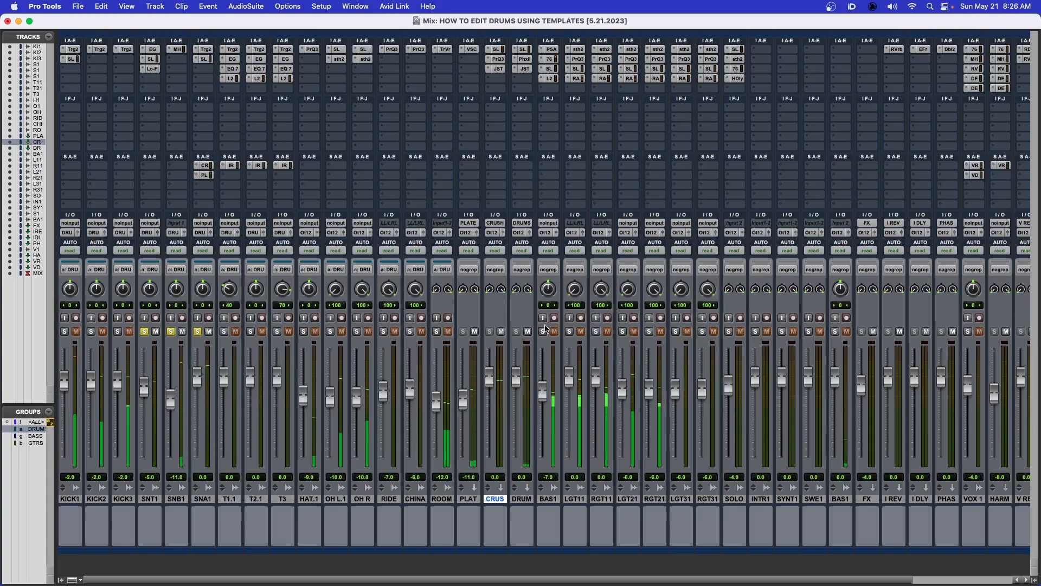
left_click(501, 332)
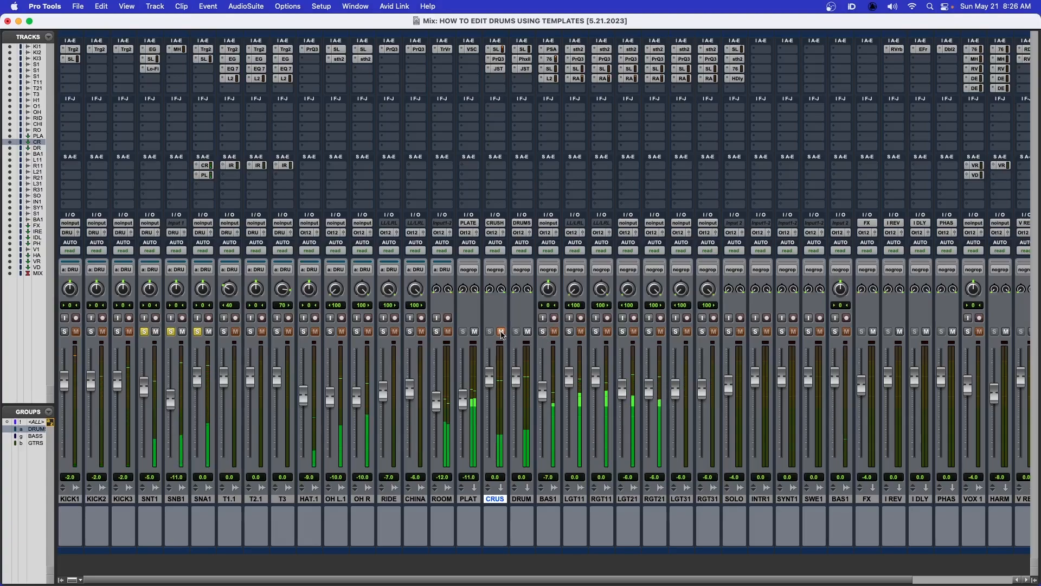
left_click(501, 332)
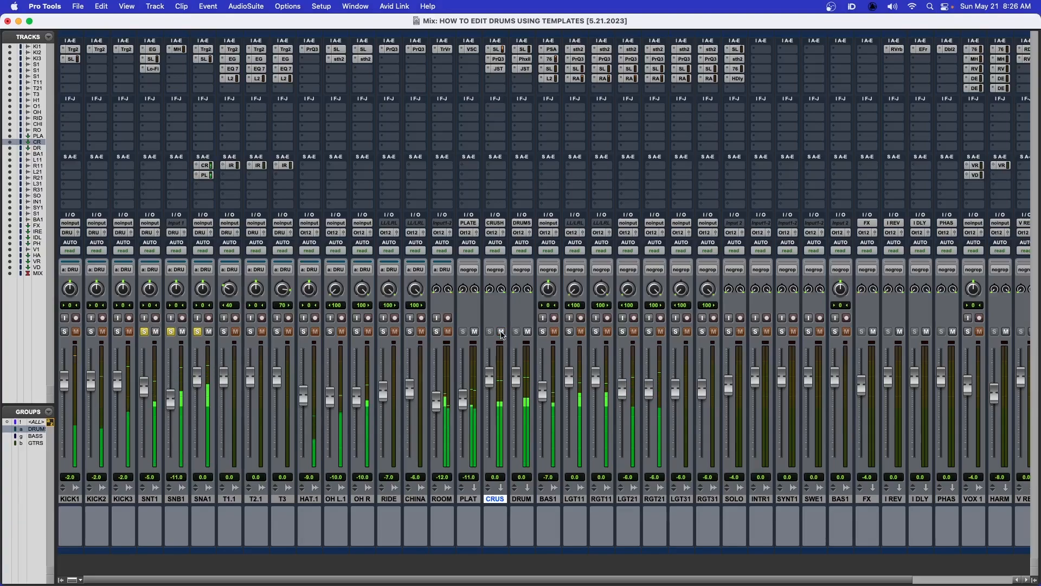
Load the Punch factory preset in SSLComp on the DRUMS track, check its compression with the drums playing, and close the plug-in
left_click(519, 500)
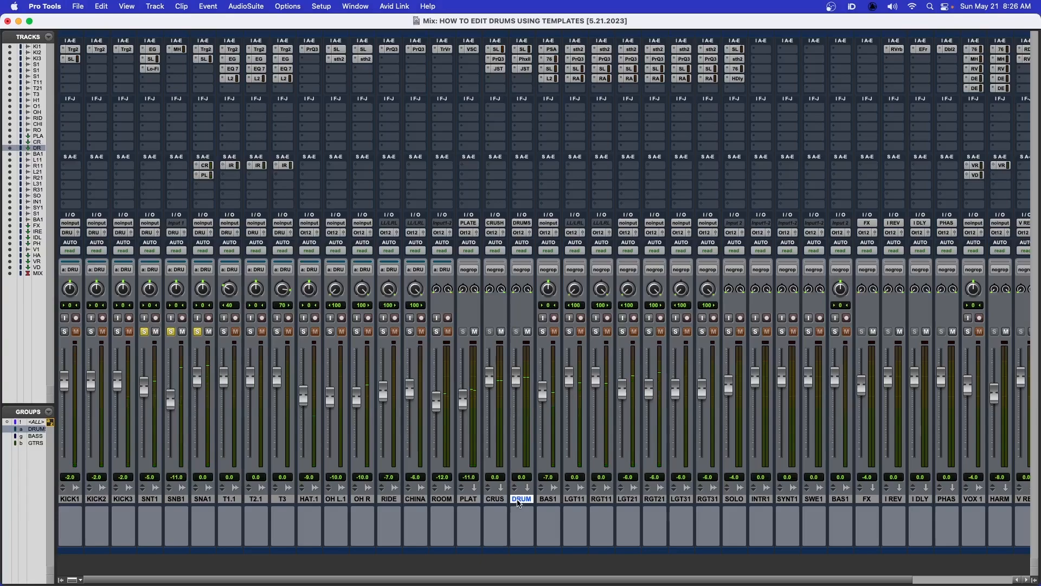
left_click(523, 51)
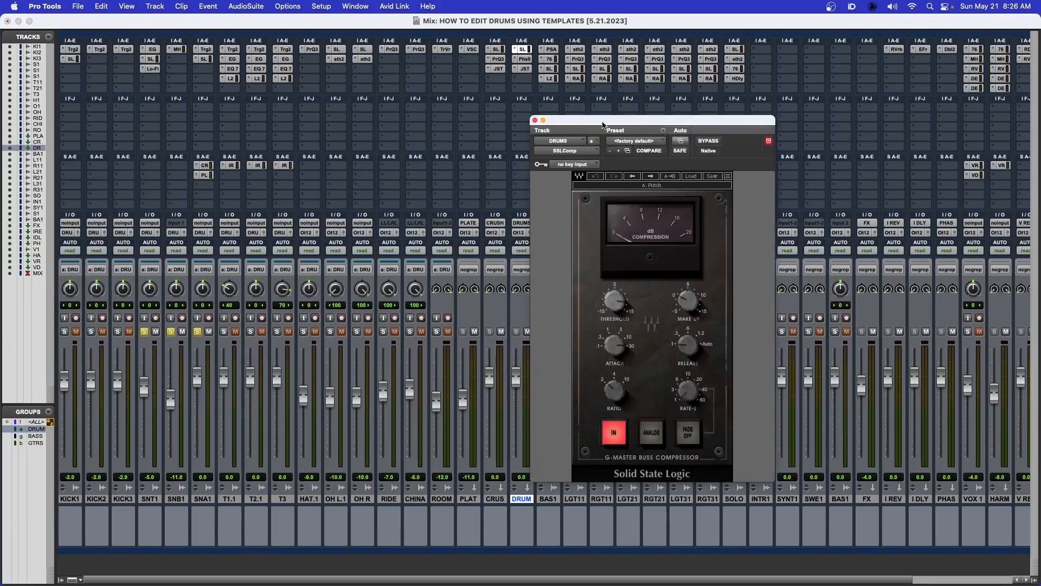
left_click_drag(602, 123, 598, 45)
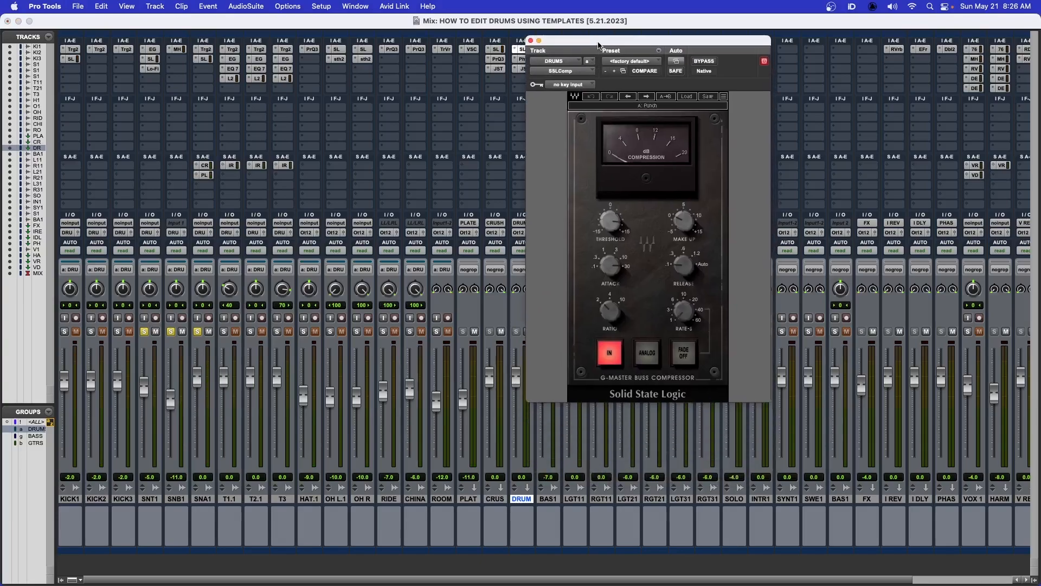
left_click(687, 96)
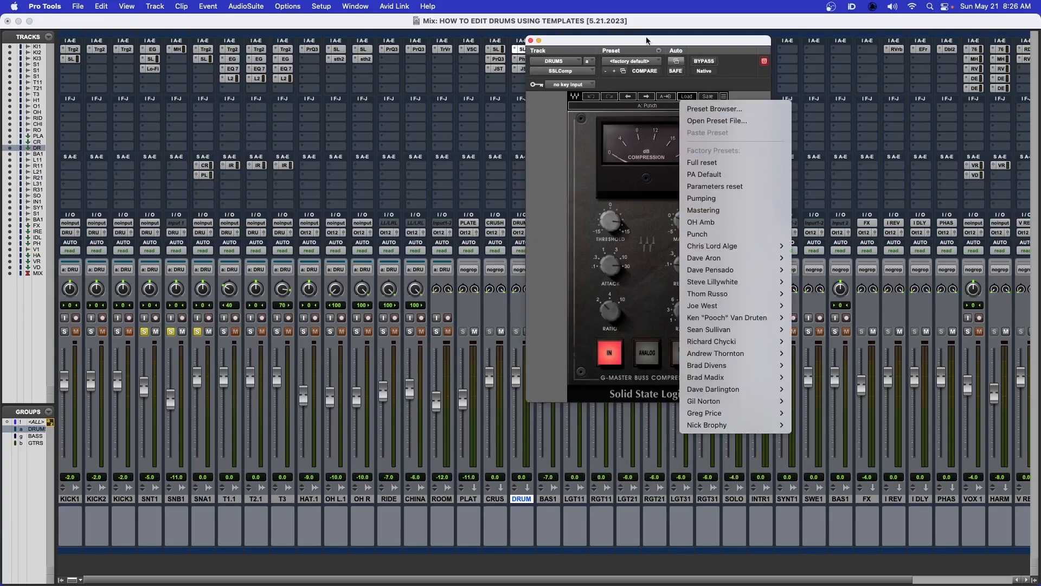
left_click(706, 235)
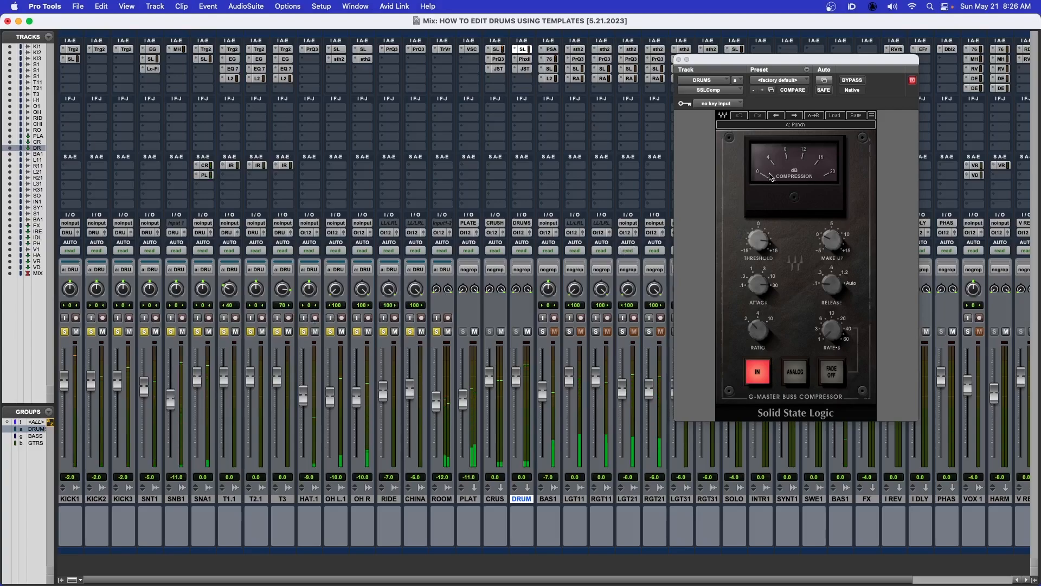
left_click(679, 59)
Examine the Phoenix II tape emulation settings on the DRUMS track, listen to the soloed drums, and close the plug-in
left_click(526, 62)
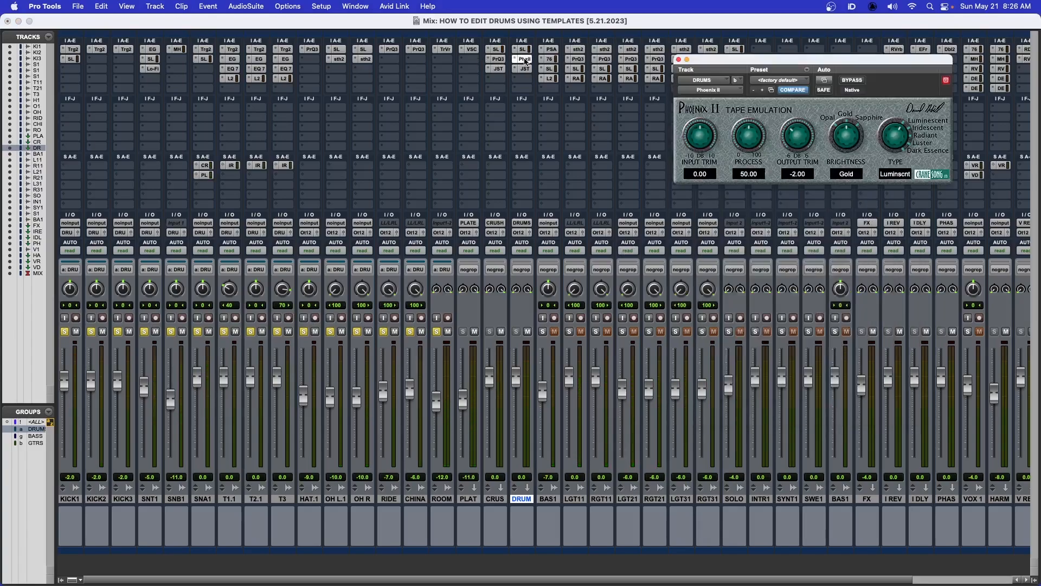
left_click_drag(736, 59, 404, 129)
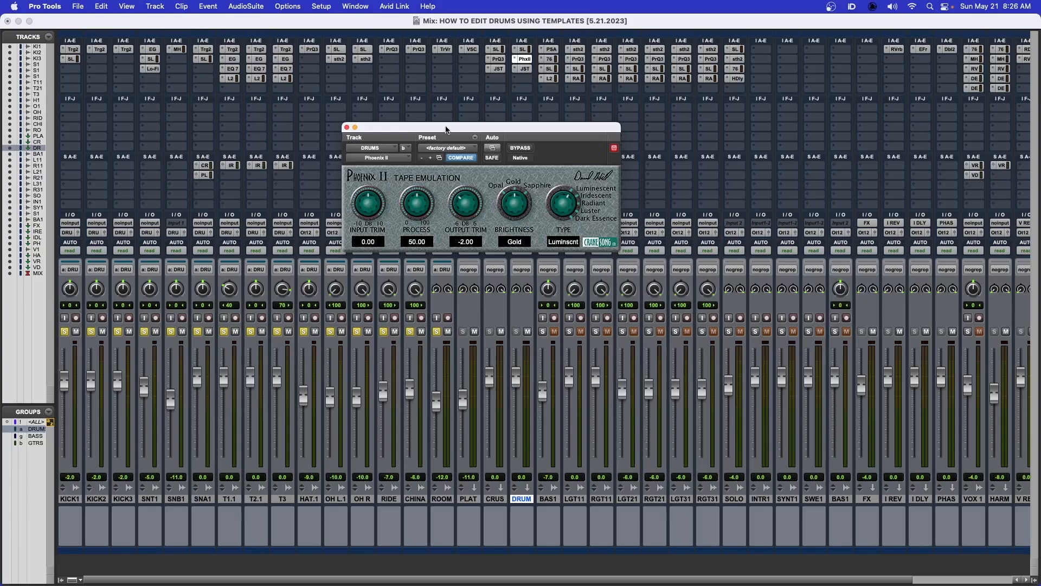
left_click_drag(446, 129, 463, 134)
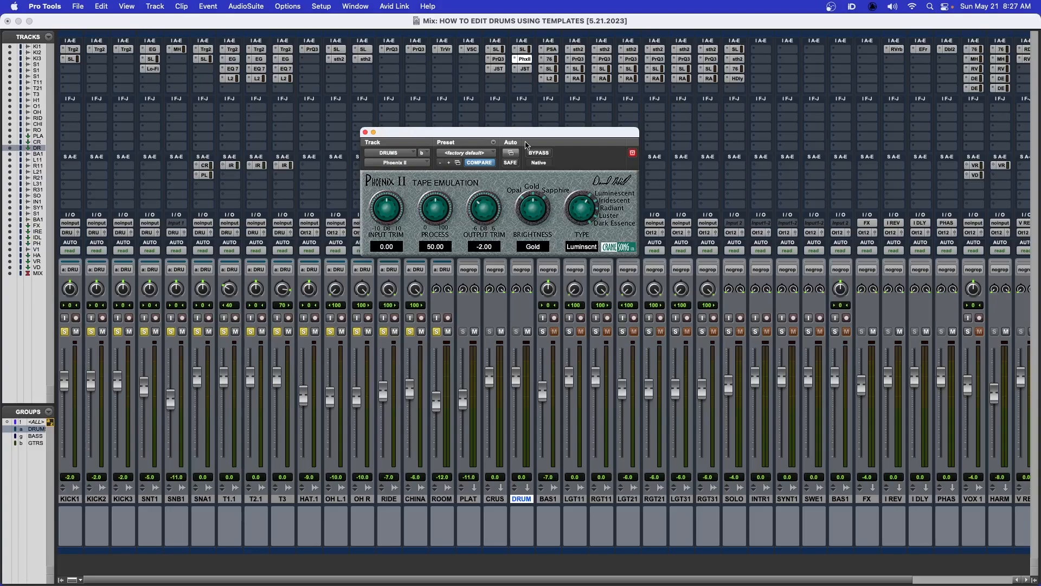
left_click_drag(526, 132, 759, 141)
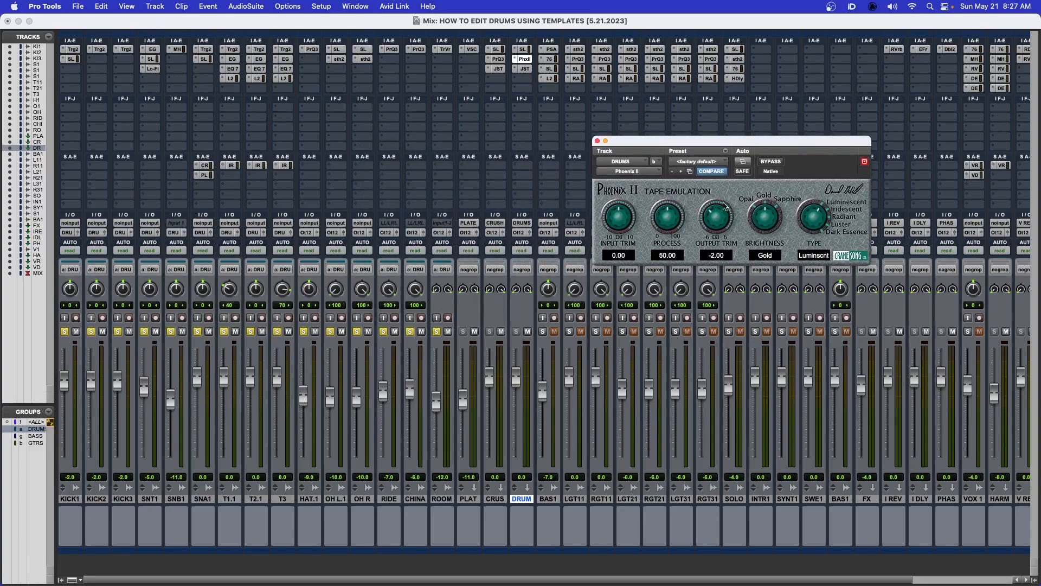
key("space")
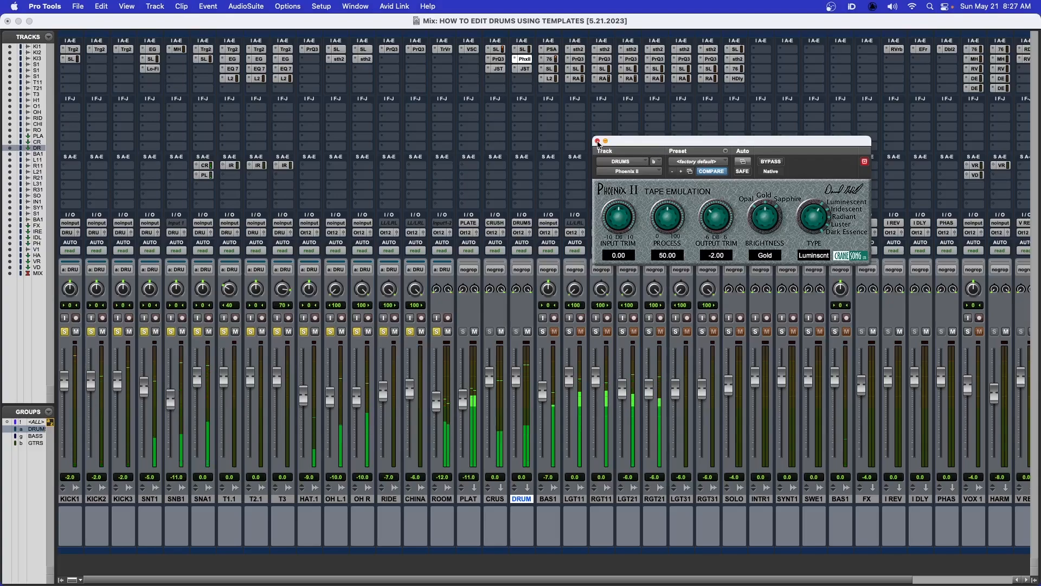
left_click(598, 141)
Check JST Clip on the DRUMS track during playback, close it, and save the session
left_click(525, 69)
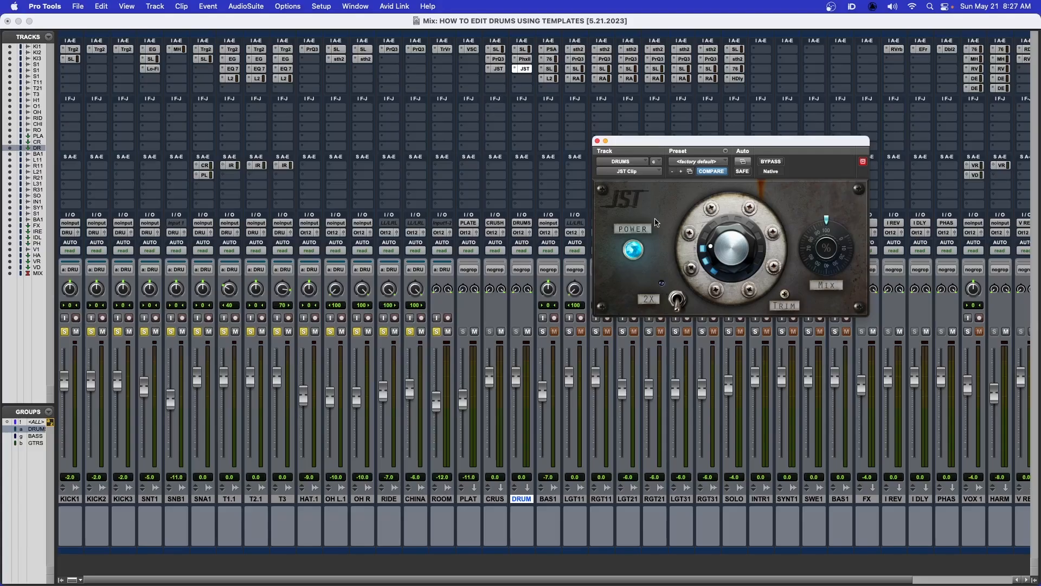
left_click(598, 141)
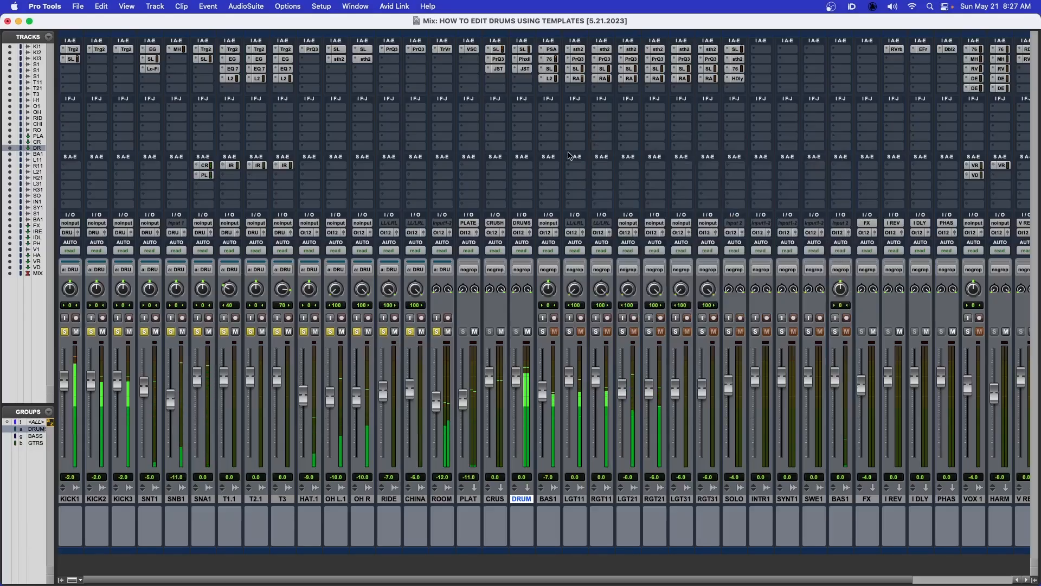
key("space")
key("super+s")
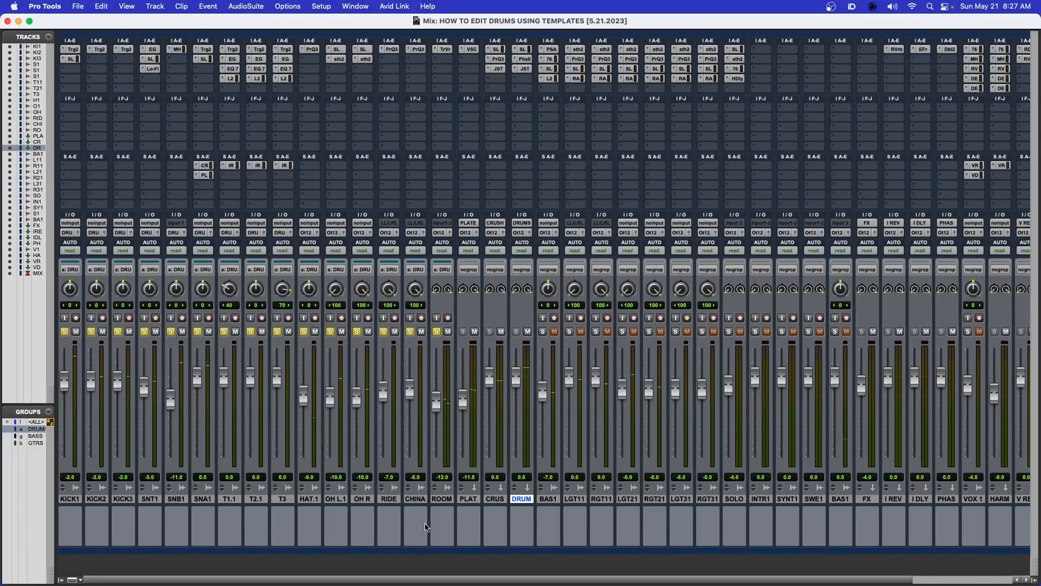
Examine the low-cut and high-cut filters in FabFilter Pro-Q 3 on the MIX track and close the plug-in
left_click_drag(391, 581, 492, 583)
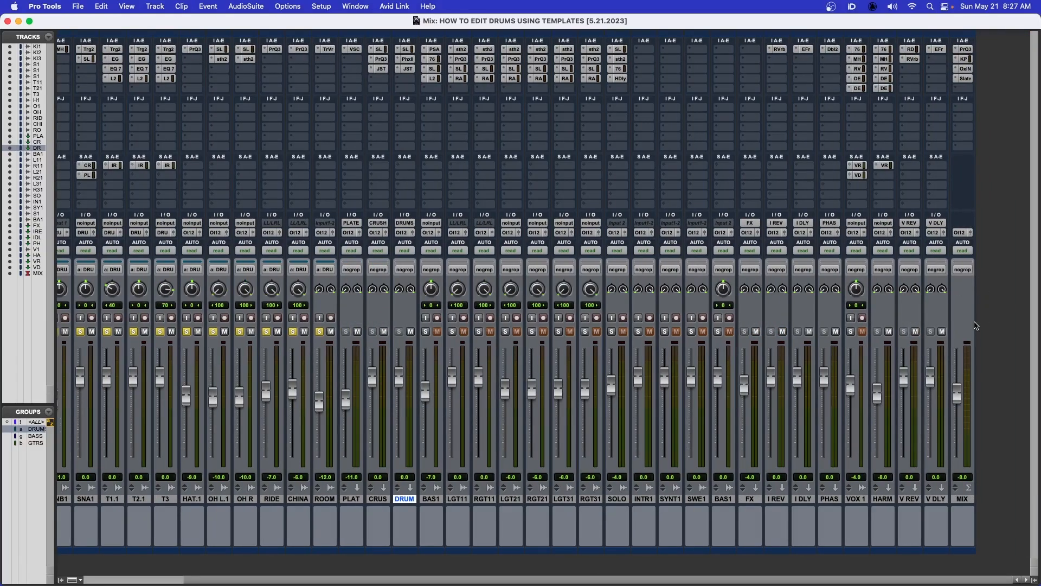
left_click(963, 49)
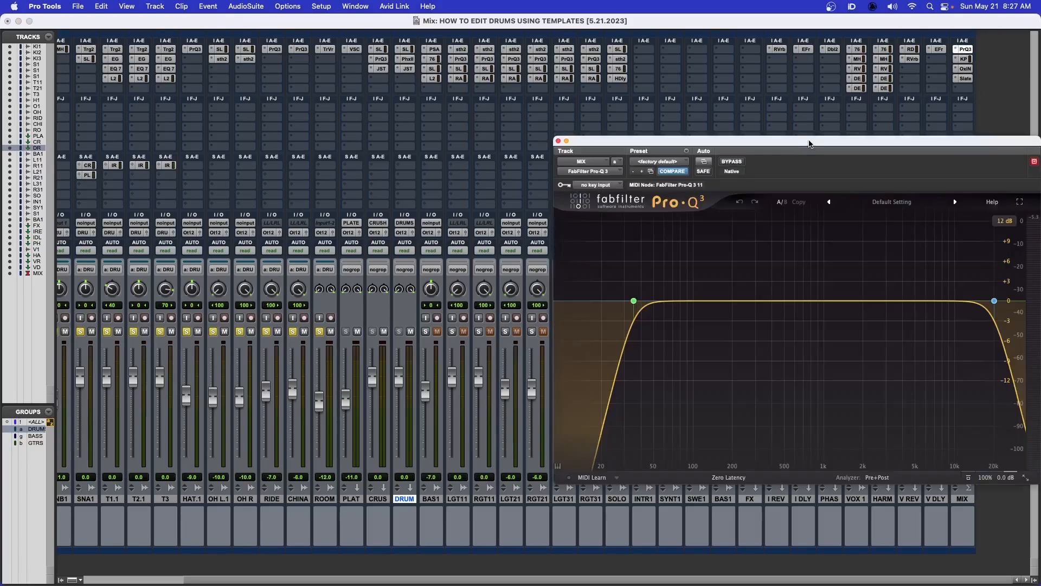
left_click_drag(808, 151, 531, 105)
mouse_move(373, 270)
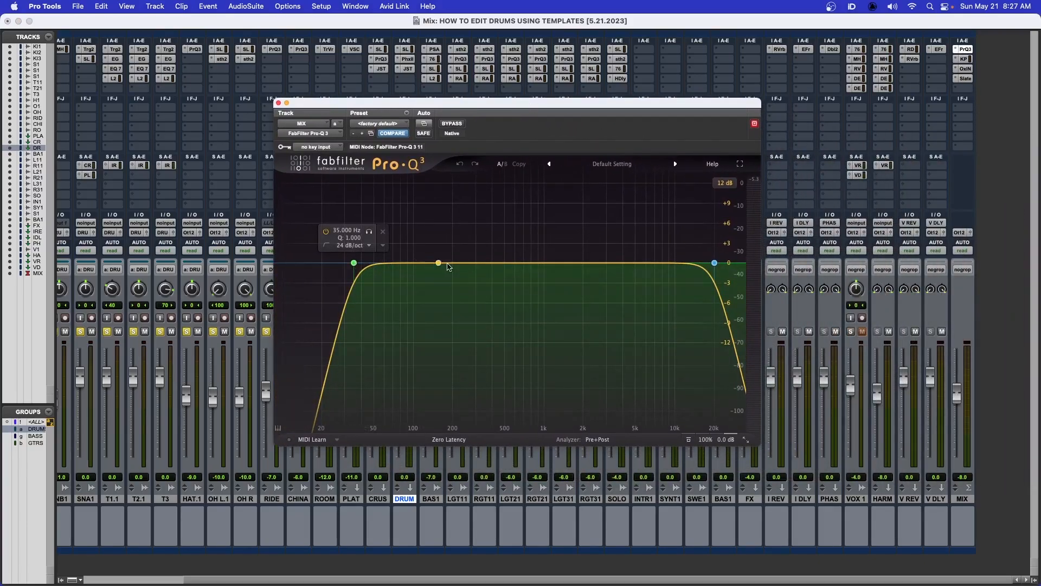
mouse_move(715, 264)
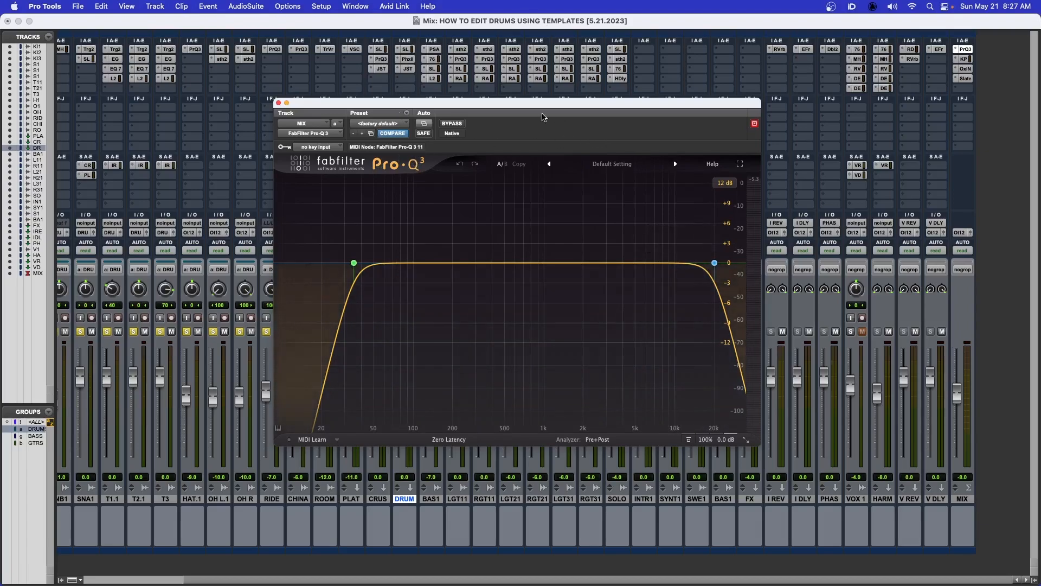
left_click_drag(521, 107, 529, 136)
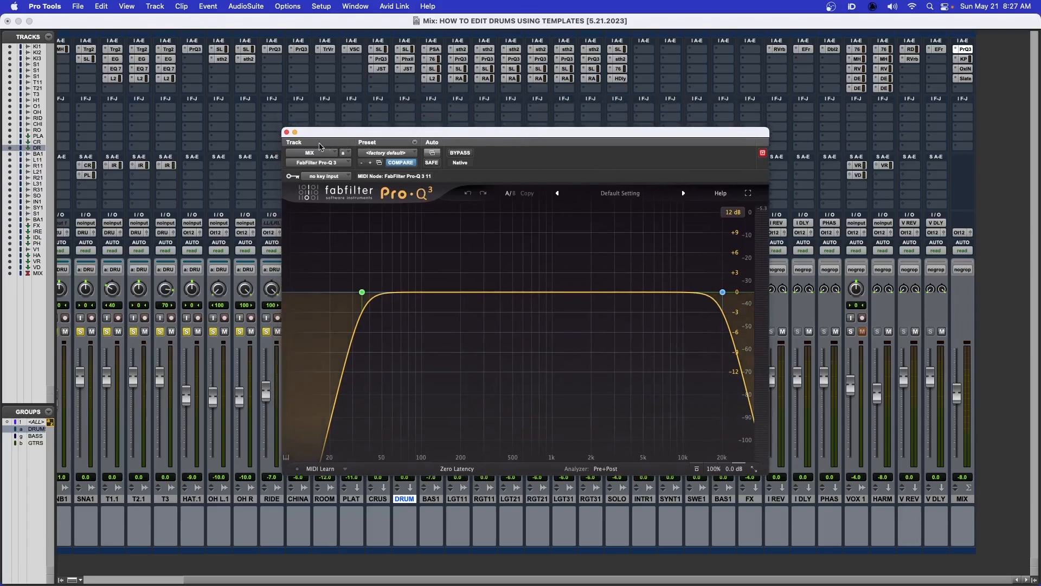
left_click(287, 132)
Check the Kramer PIE compressor settings on the MIX track, unsolo the drum tracks, and close the plug-in
left_click(964, 58)
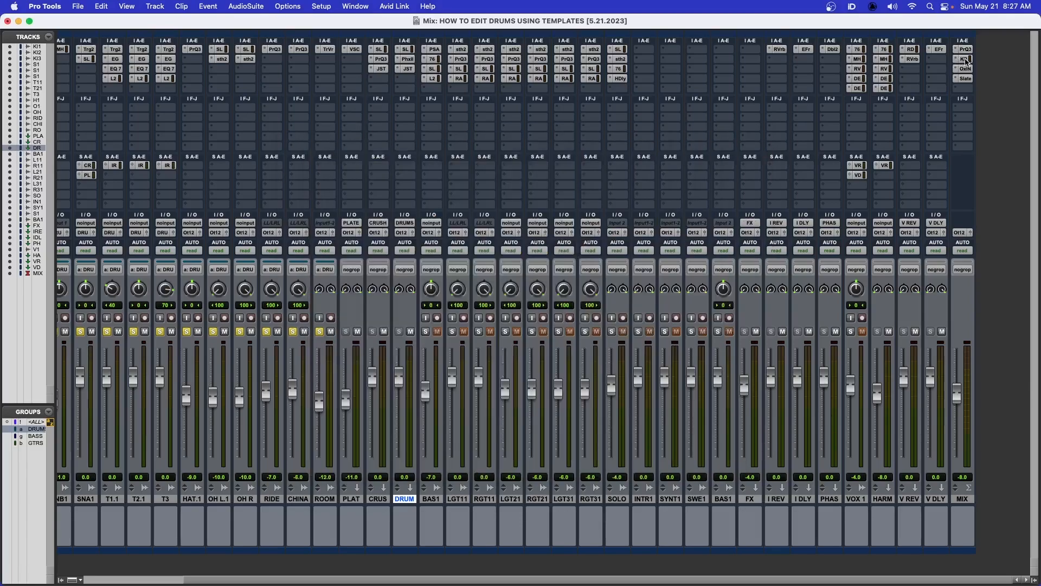
left_click_drag(443, 133, 548, 80)
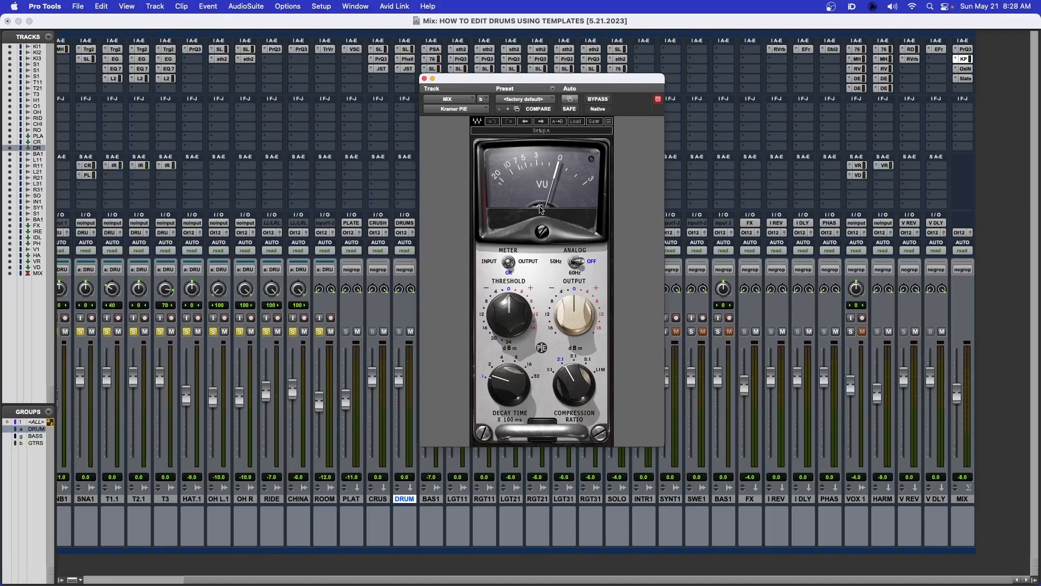
left_click(293, 332)
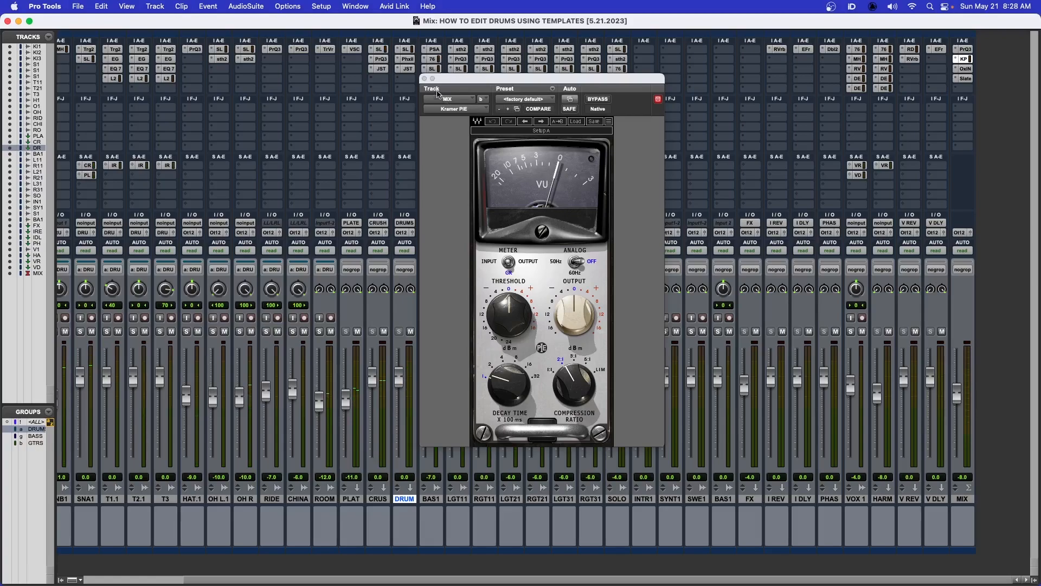
left_click(424, 79)
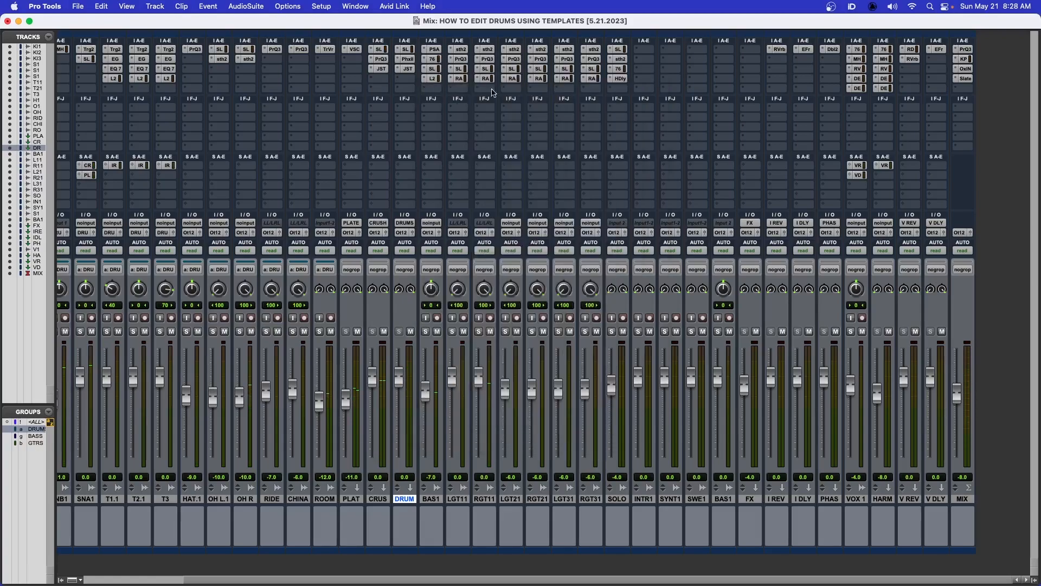
Compare the full mix with Oxford Inflator on the MIX track bypassed and active during playback, and close the plug-in
left_click(965, 69)
mouse_move(578, 82)
left_mouse_down()
mouse_move(549, 89)
mouse_move(575, 91)
left_mouse_up()
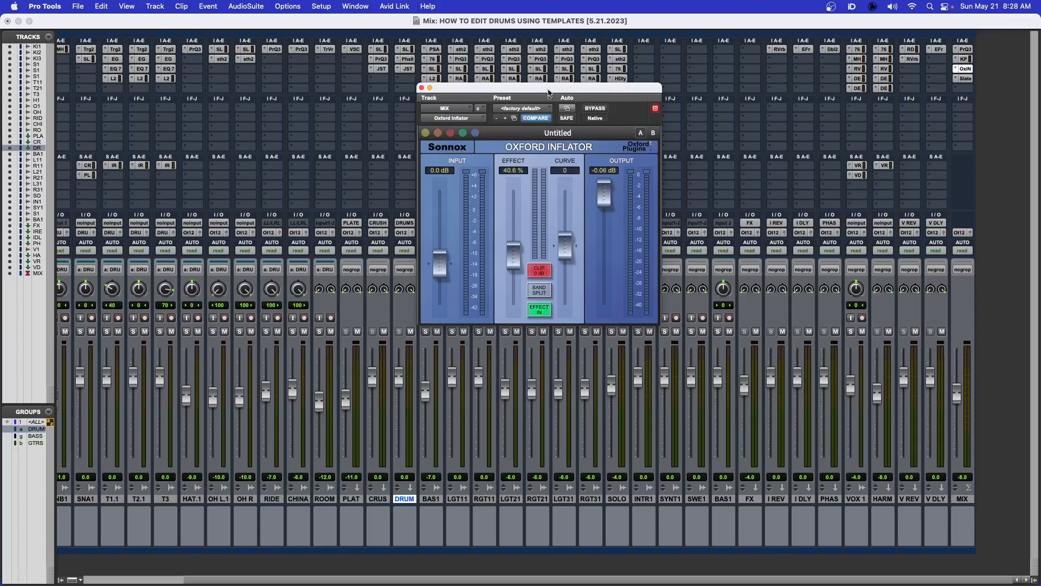
left_click_drag(548, 90, 556, 103)
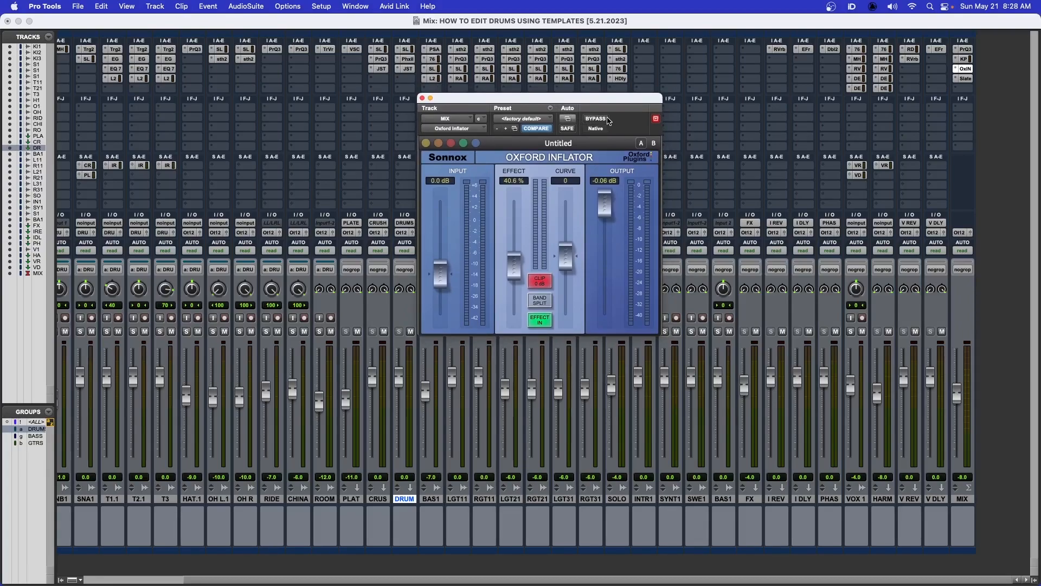
key("space")
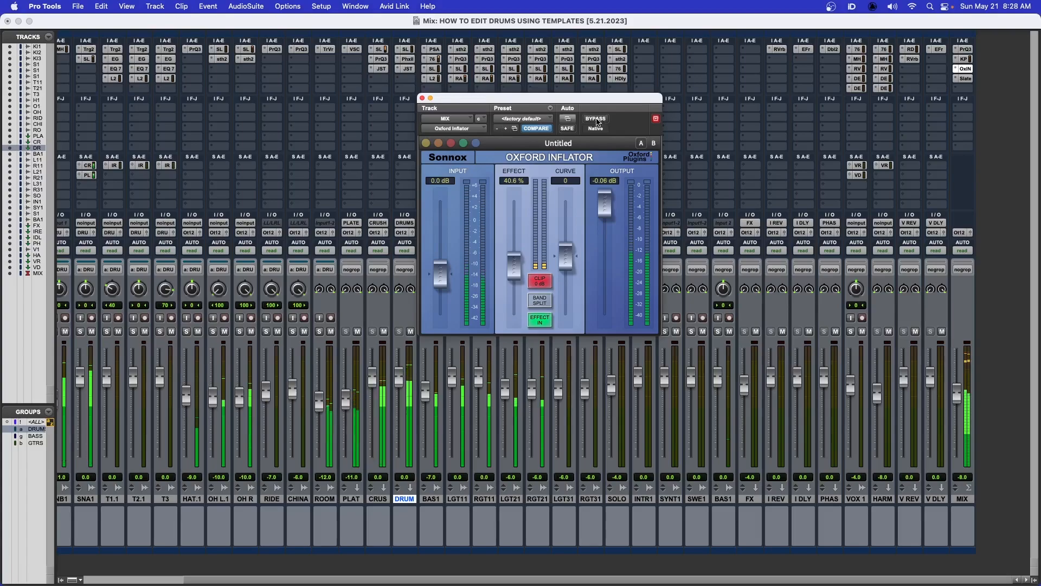
left_click(596, 119)
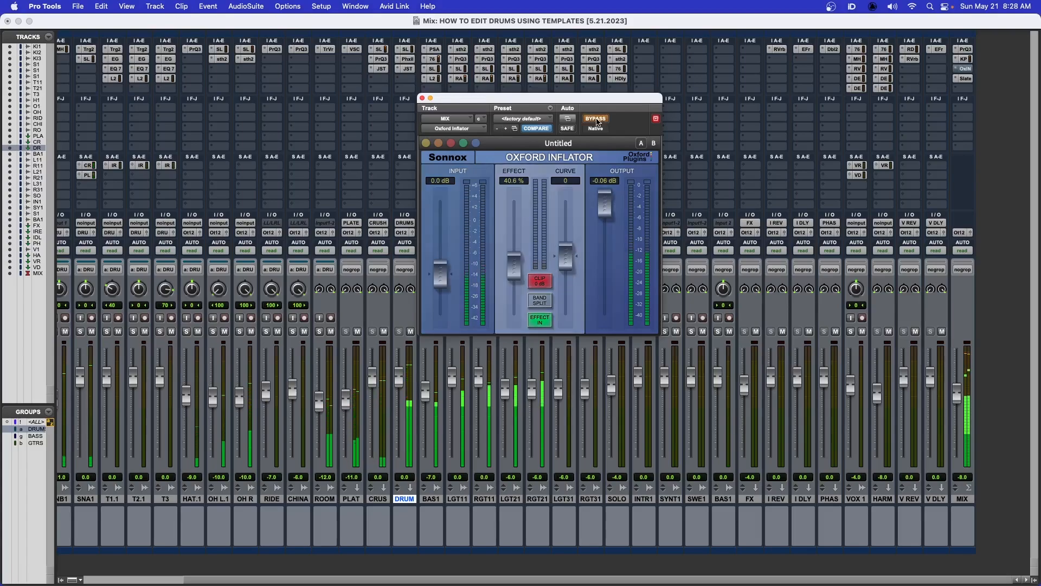
left_click(596, 119)
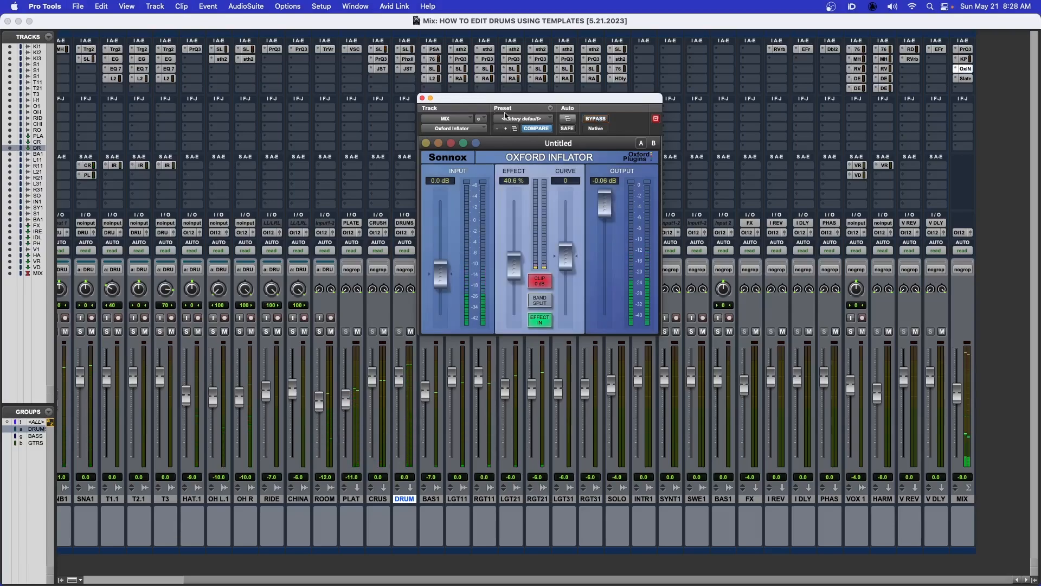
left_click(422, 98)
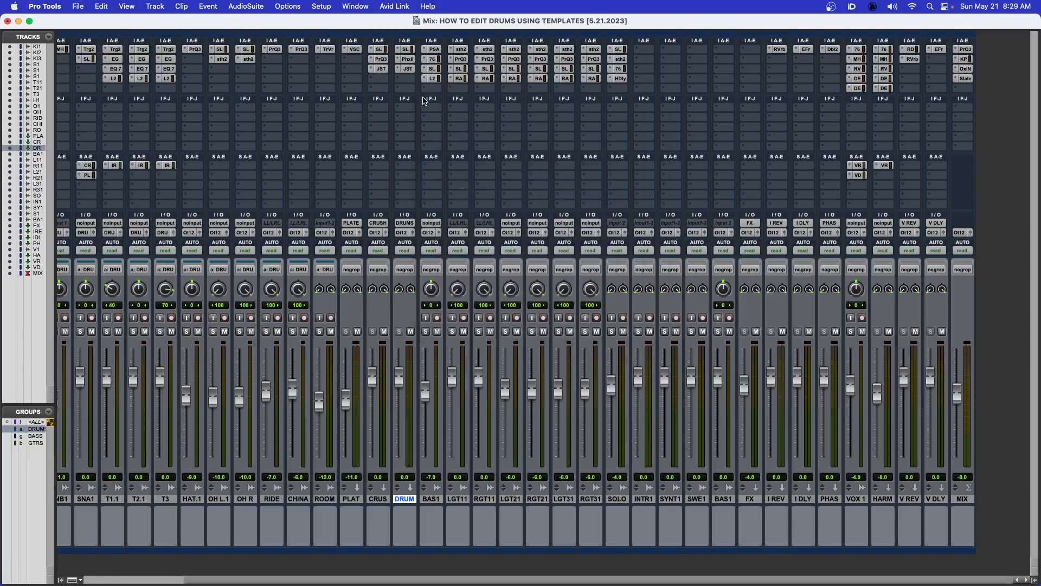
Check the peak and RMS levels in the Slate Digital FG-X mastering plug-in on the MIX track during playback and close it
left_click(964, 80)
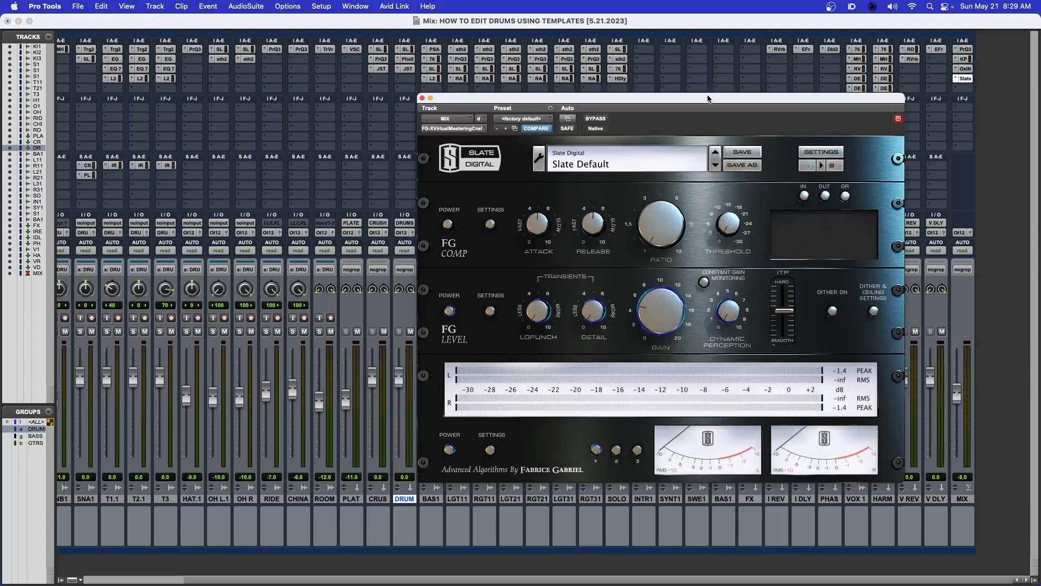
left_click_drag(707, 99, 596, 75)
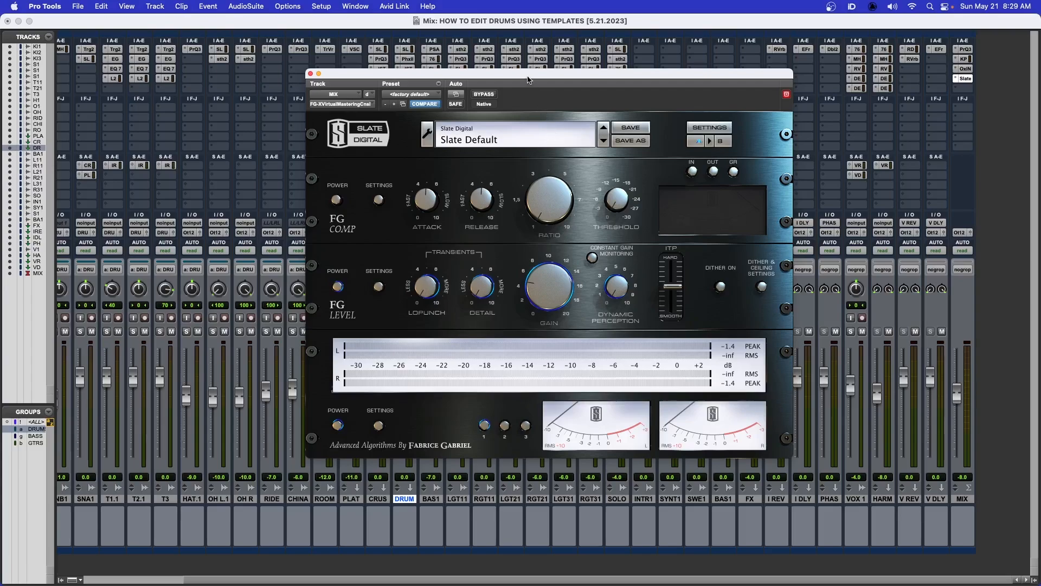
left_click_drag(526, 77, 515, 77)
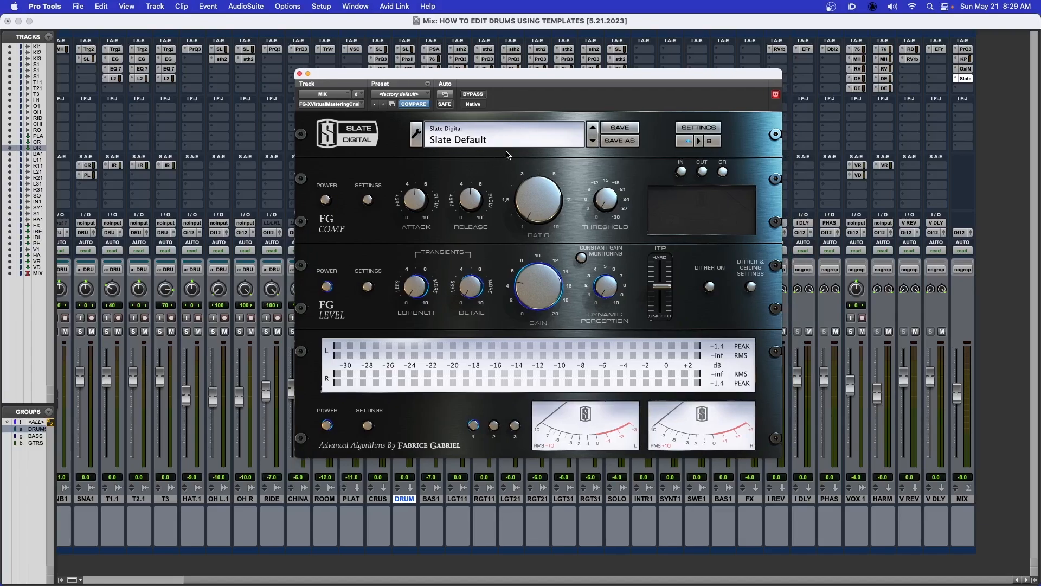
key("space")
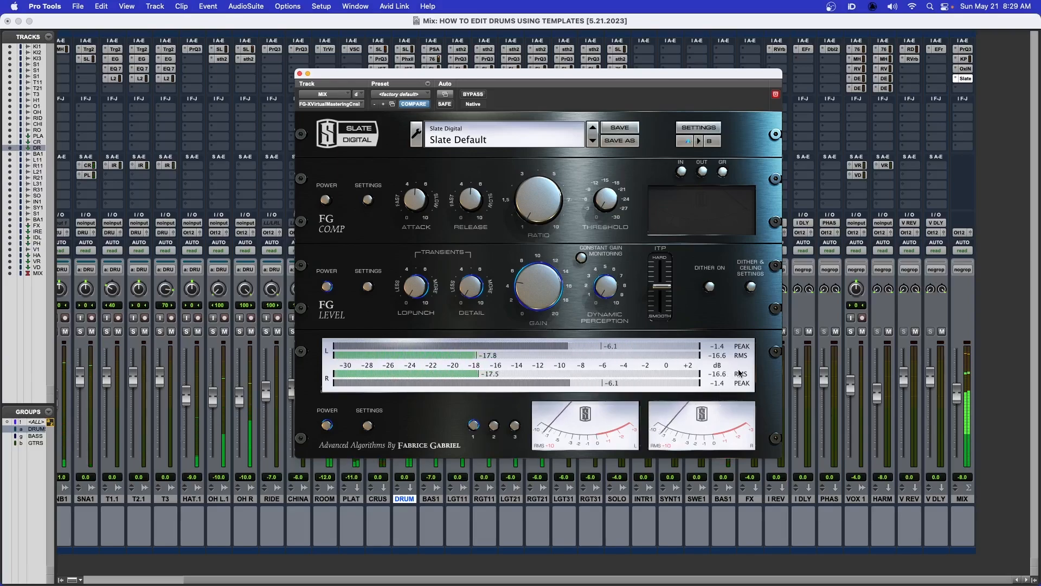
key("space")
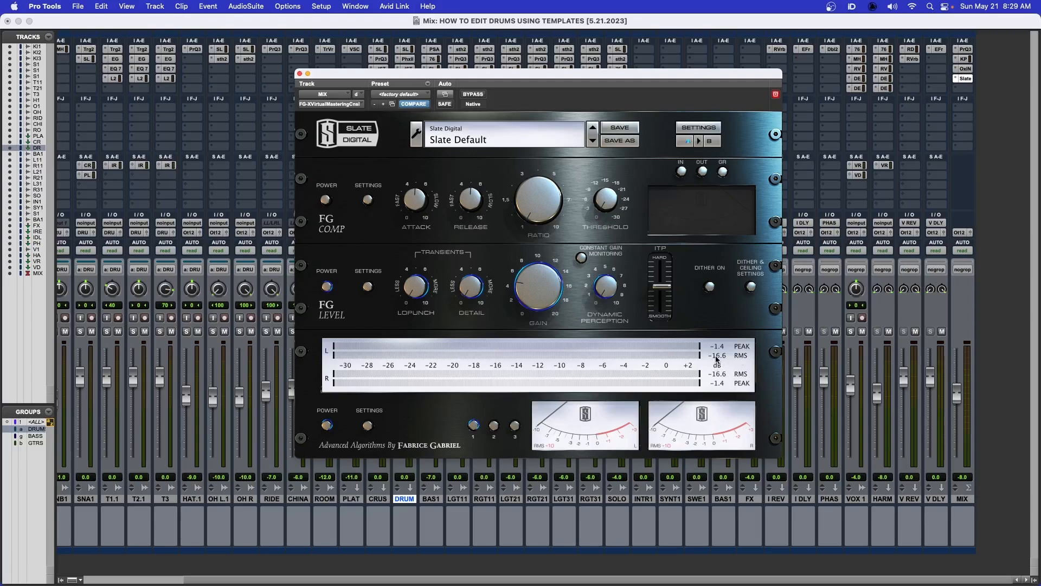
left_click(300, 74)
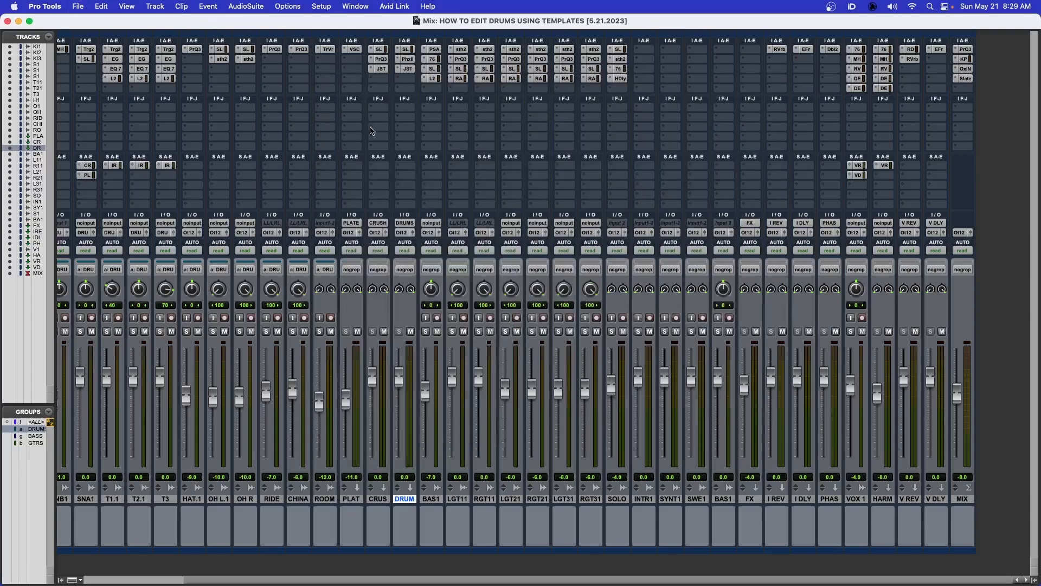
Switch to the Edit window, show the full song length, and look through all the session's tracks and clips
key("super+=")
key("r")
key("r")
key("r")
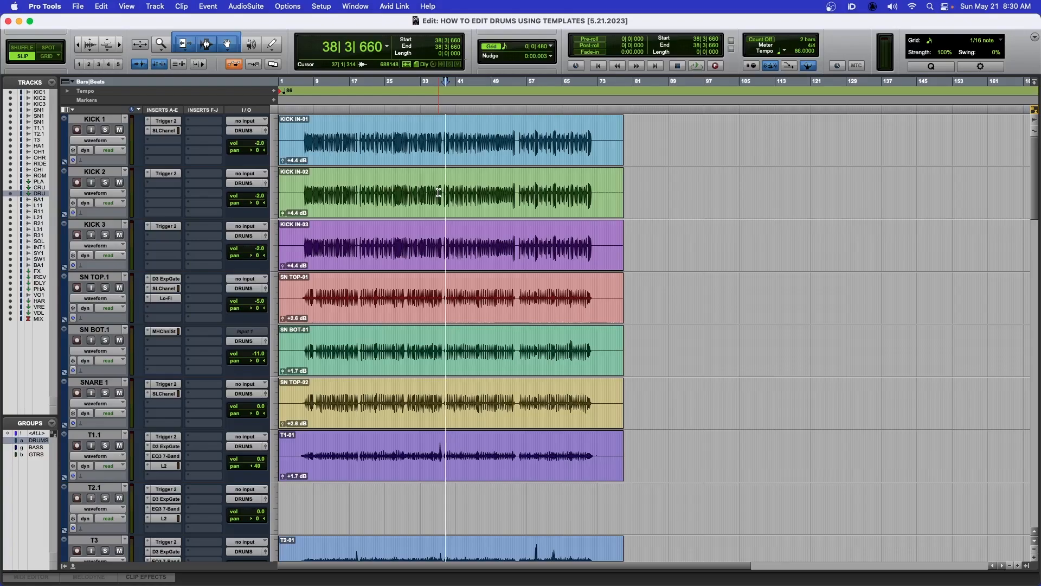
scroll(439, 193, "down", 20)
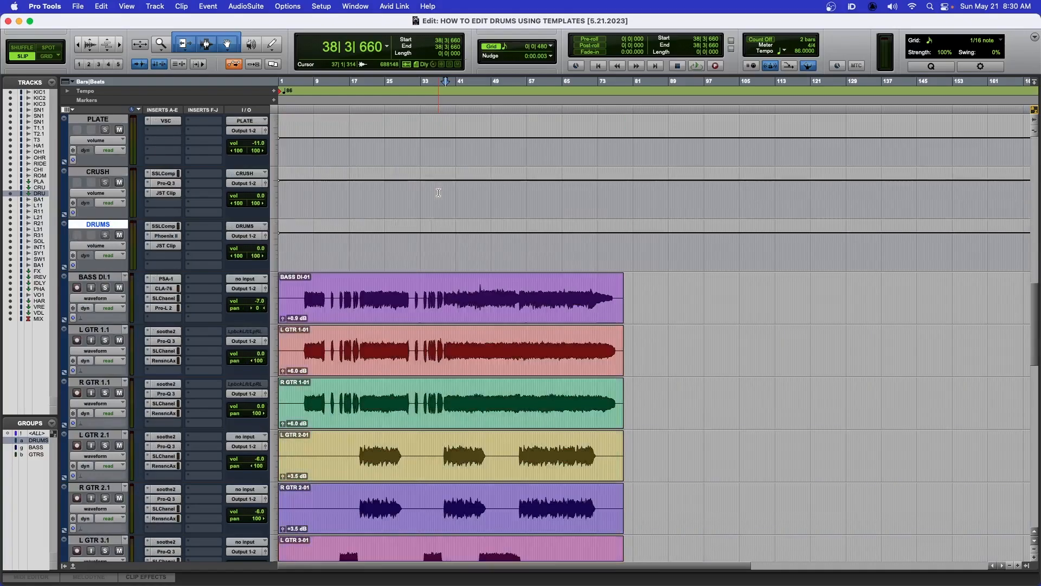
scroll(438, 193, "up", 20)
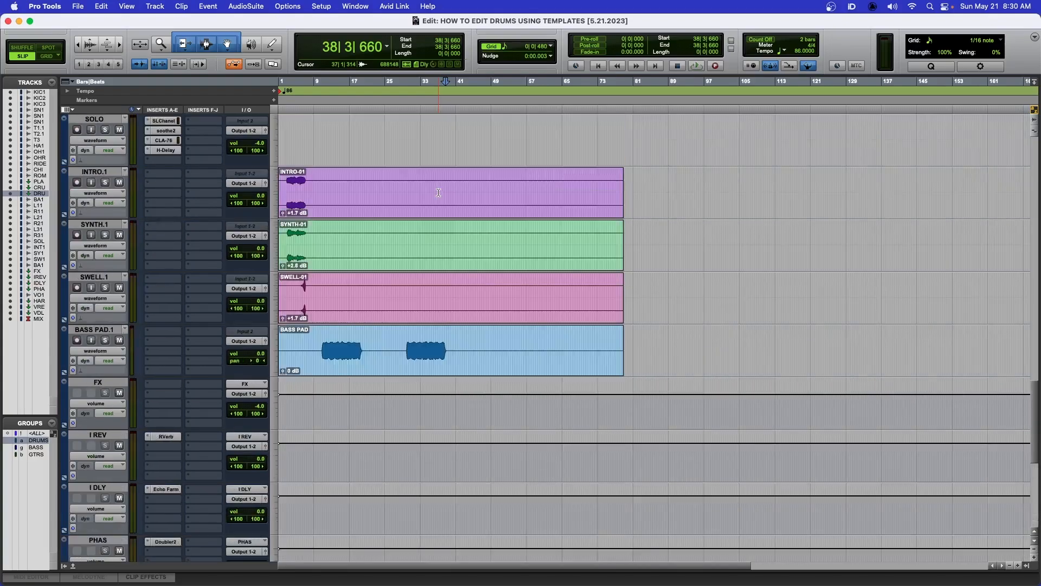
scroll(438, 193, "up", 15)
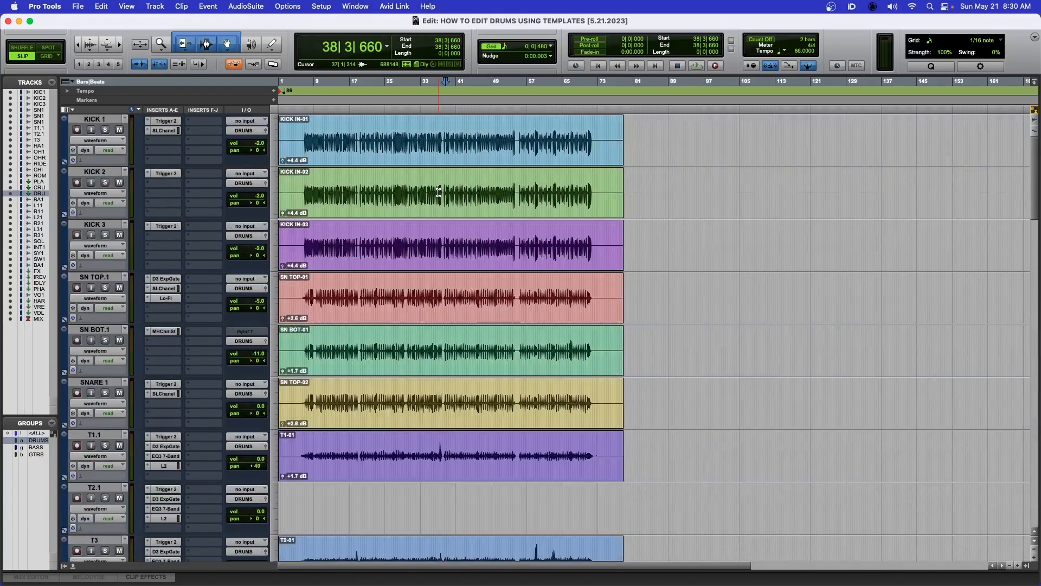